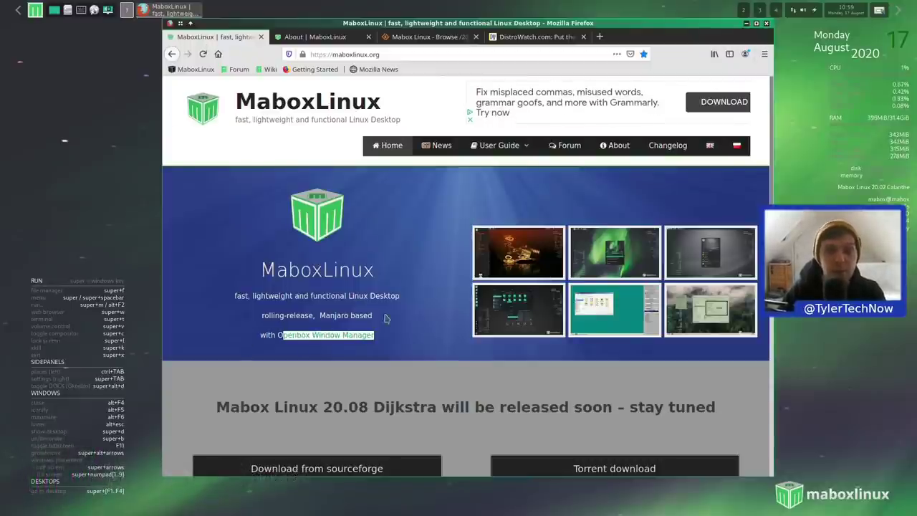
Browse the Mabox About page (selecting 'CrunchBang'), SourceForge and DistroWatch tabs, then minimize Firefox.
left_click(315, 37)
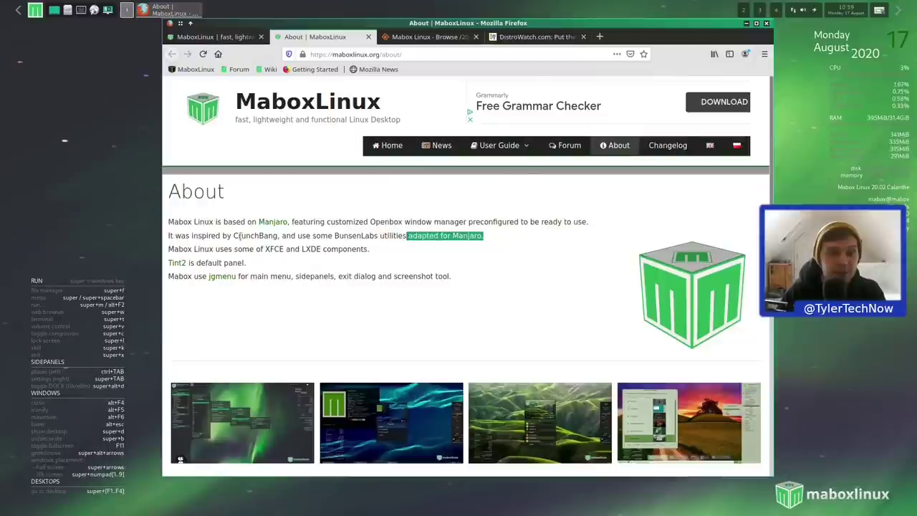
left_click_drag(245, 236, 267, 237)
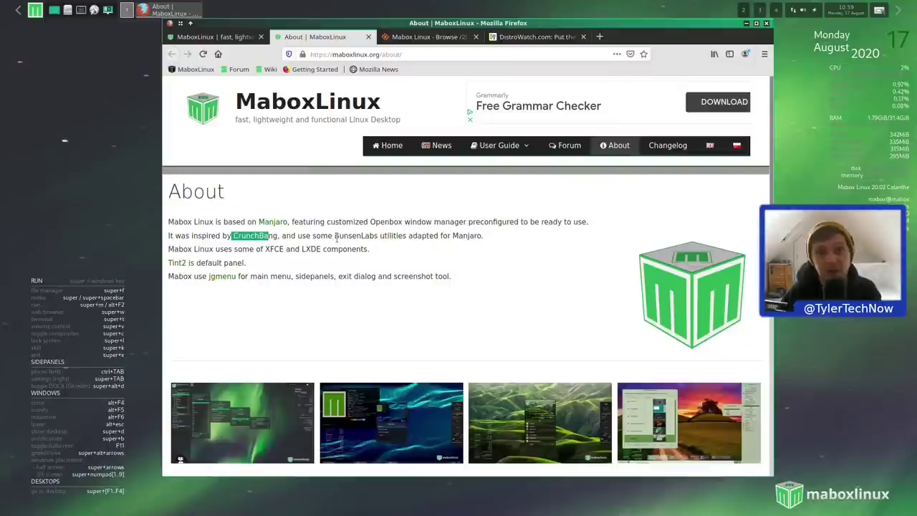
key("ctrl+Tab")
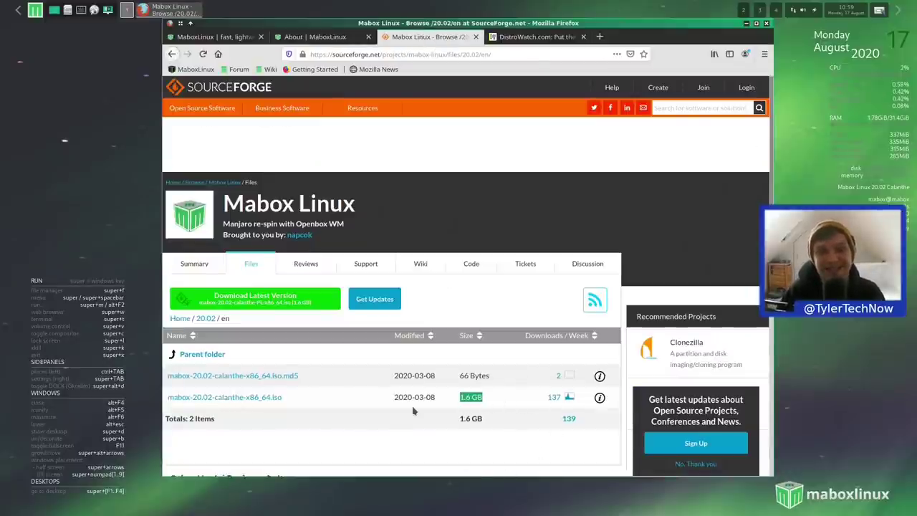
left_click(531, 38)
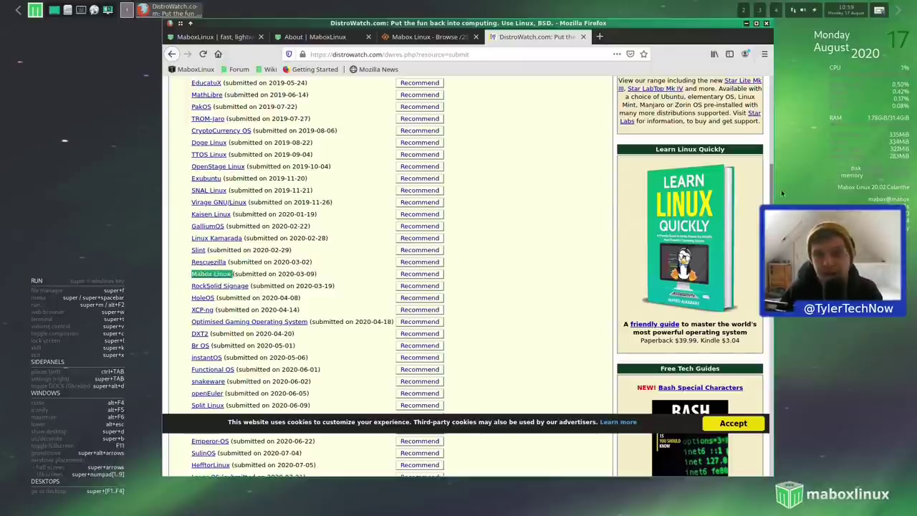
left_click_drag(771, 188, 779, 86)
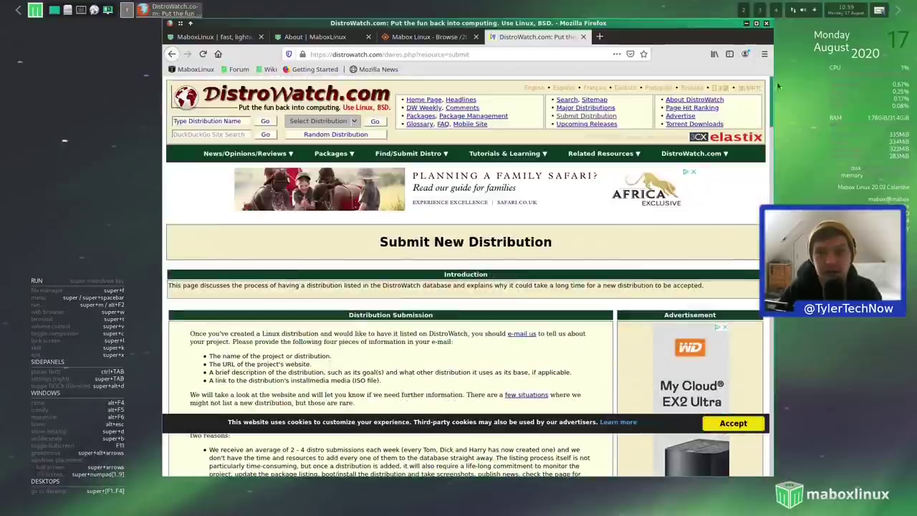
left_click(746, 23)
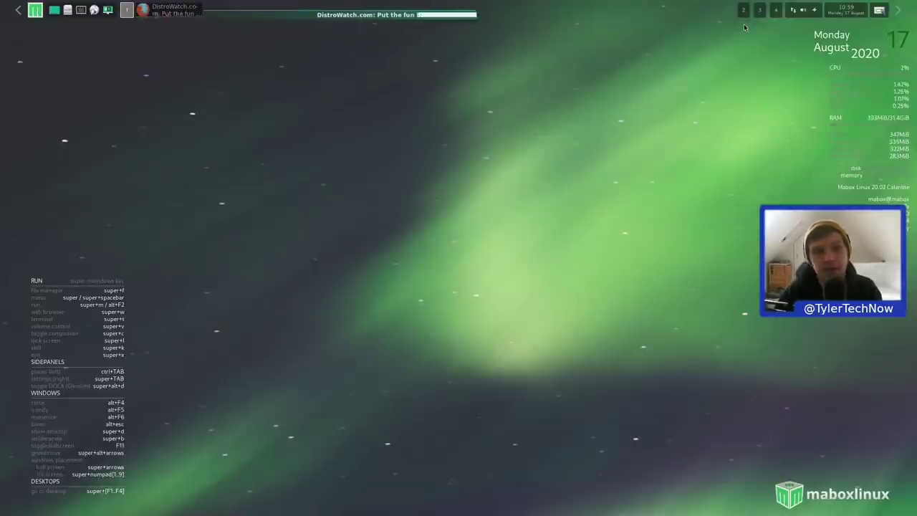
Launch the Mabox Linux installer and view then close its About information.
left_click(108, 10)
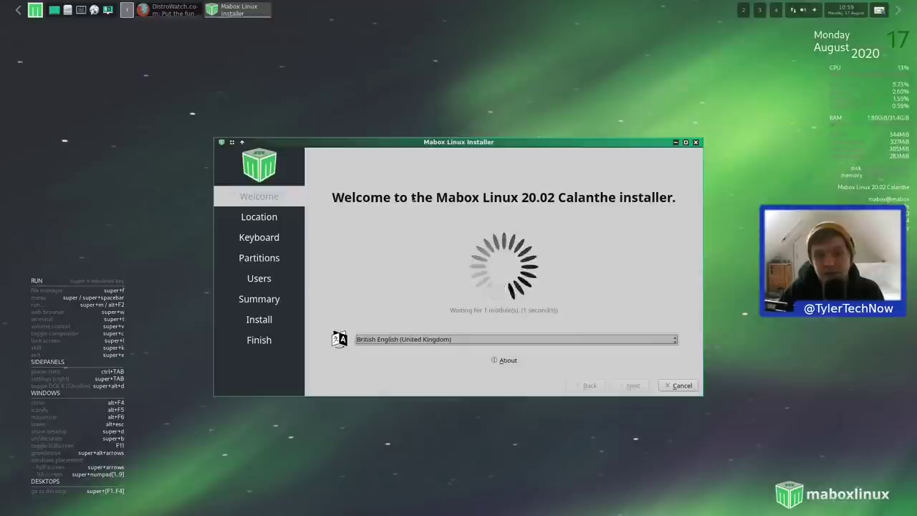
left_click(508, 361)
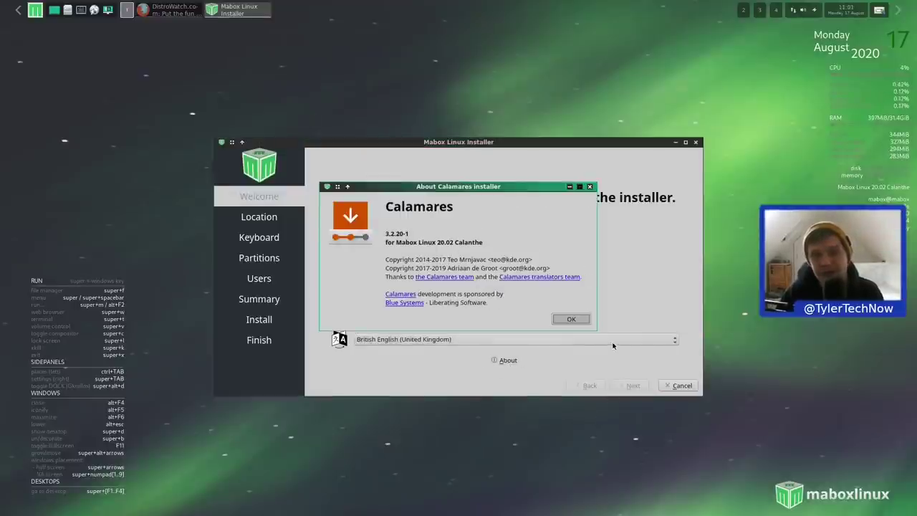
left_click(571, 319)
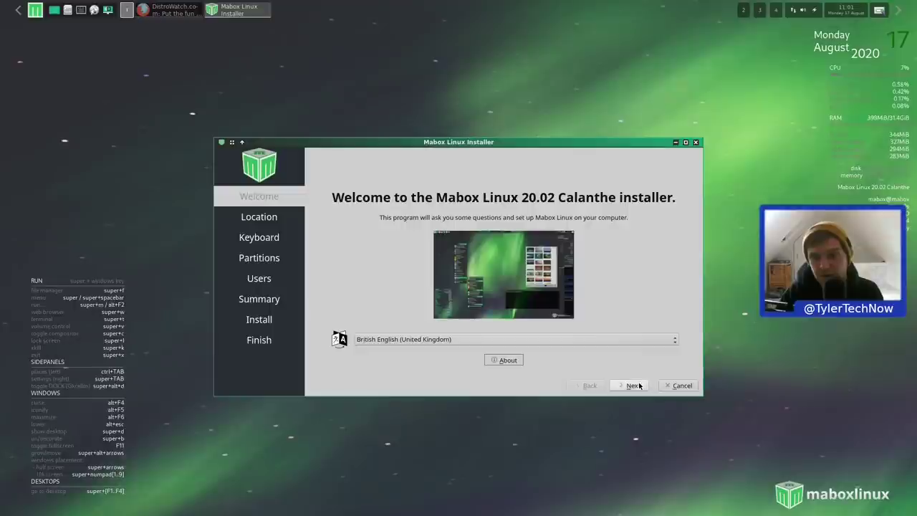
Set the time zone to Europe/London, test the keyboard, and continue to Partitions.
left_click(634, 386)
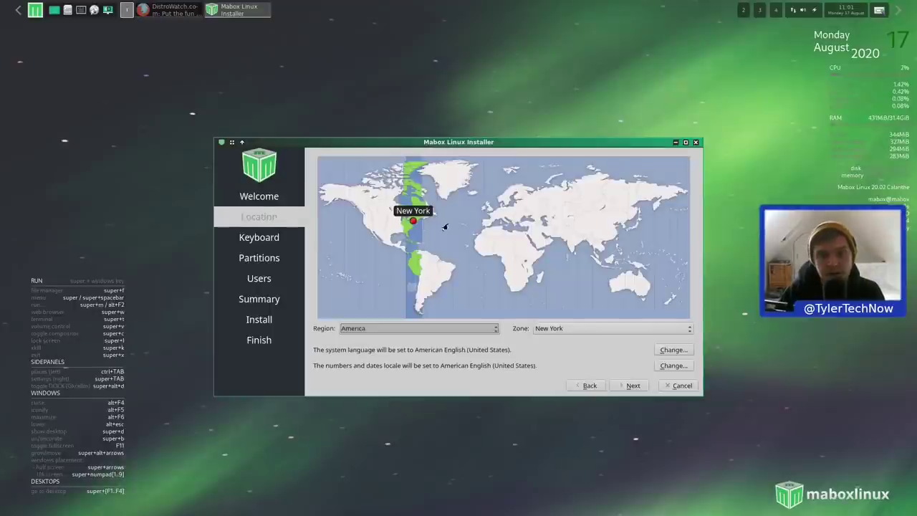
left_click(486, 211)
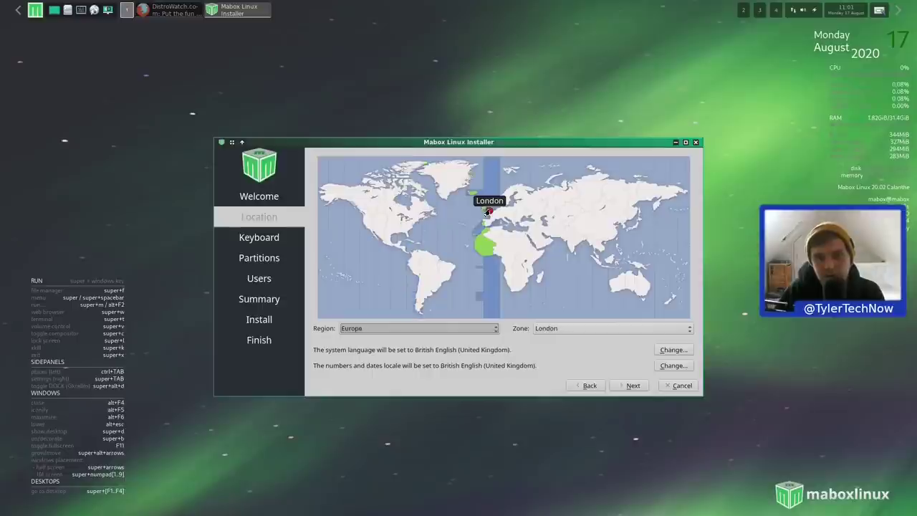
left_click(627, 386)
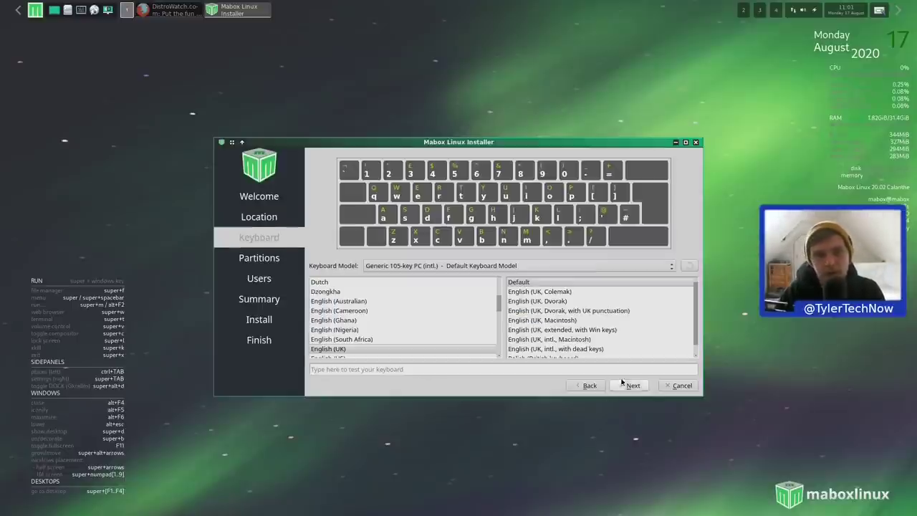
left_click(367, 369)
type("~/")
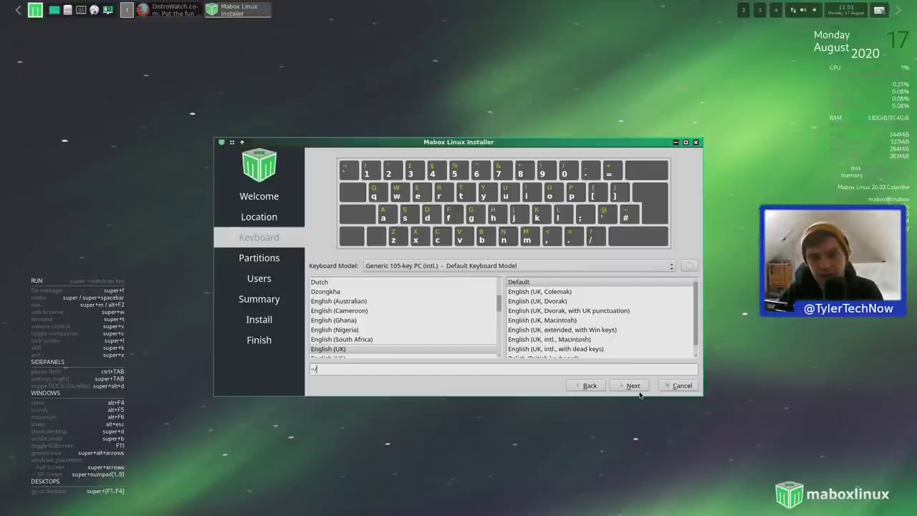
left_click(635, 387)
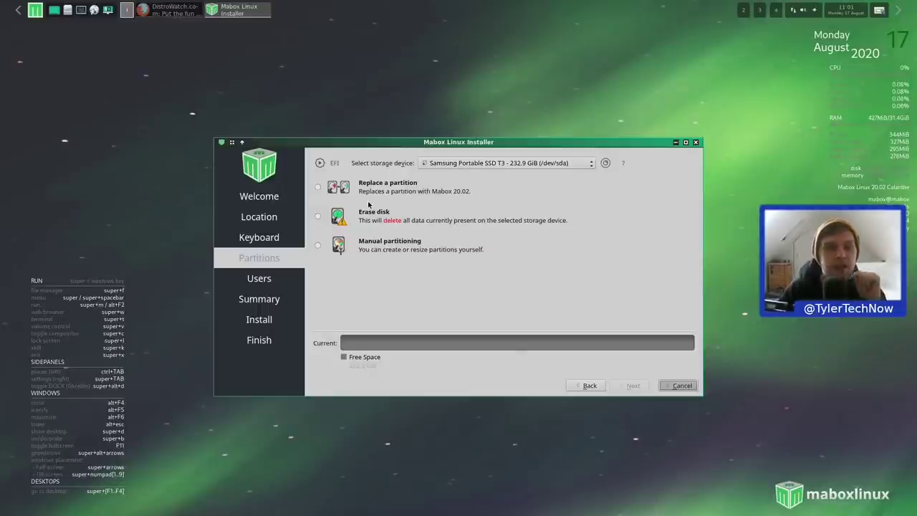
Choose Erase disk with Swap (with Hibernate) on the Samsung Portable SSD T3 and continue.
left_click(337, 215)
left_click(389, 245)
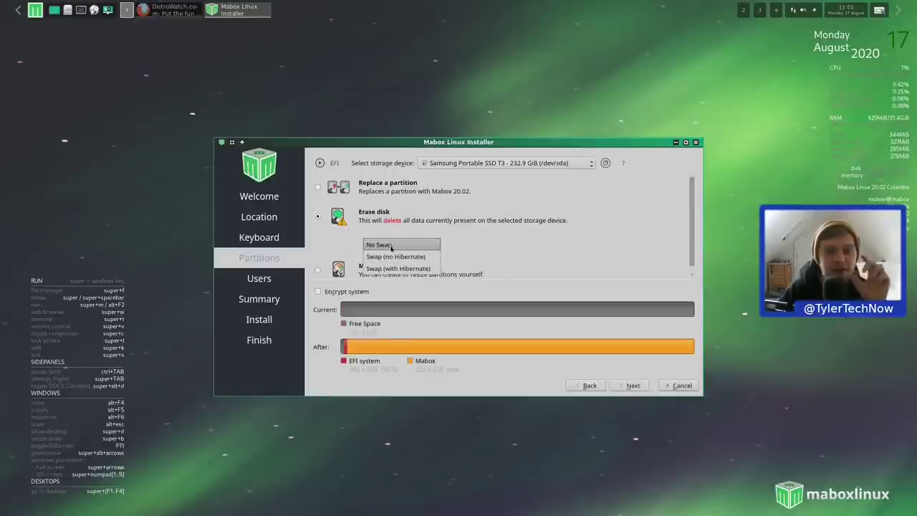
left_click(400, 267)
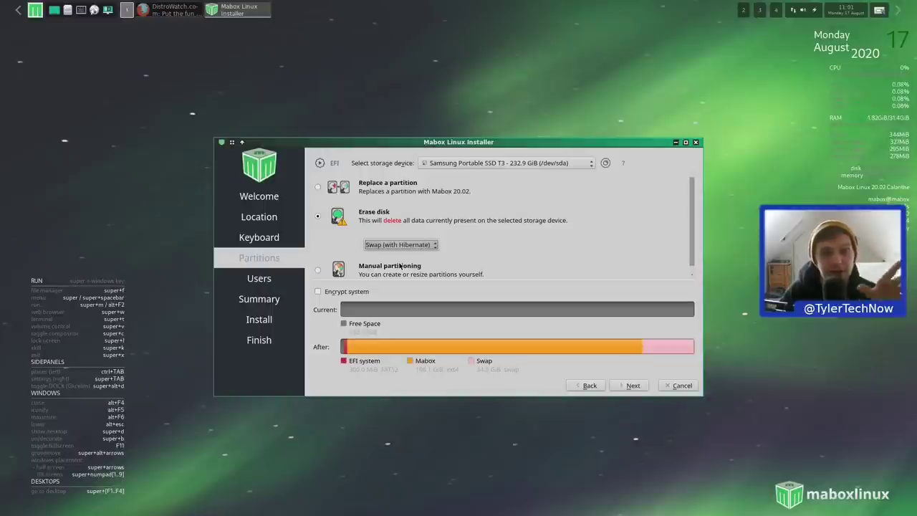
left_click(635, 386)
Enter the user's name, computer name and password, reuse it for administrator, and enable auto-login.
type("tyler")
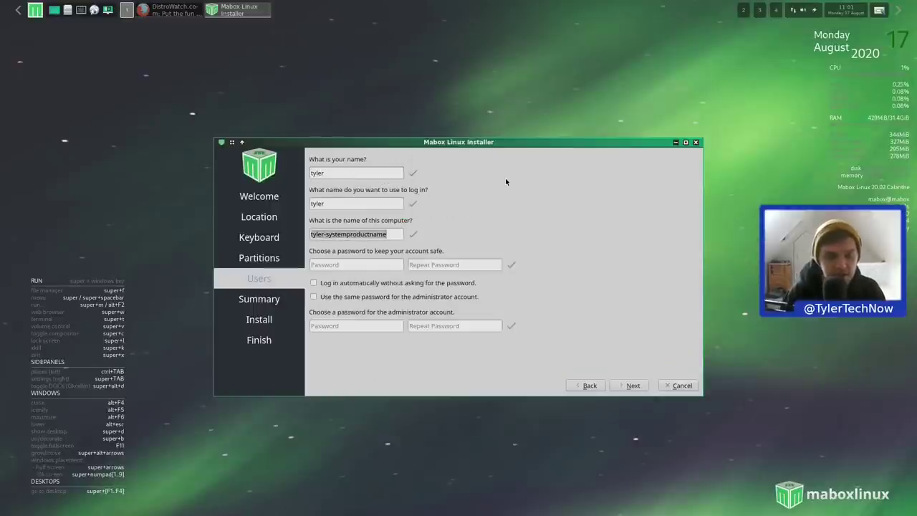
key("BackSpace")
type("tyler")
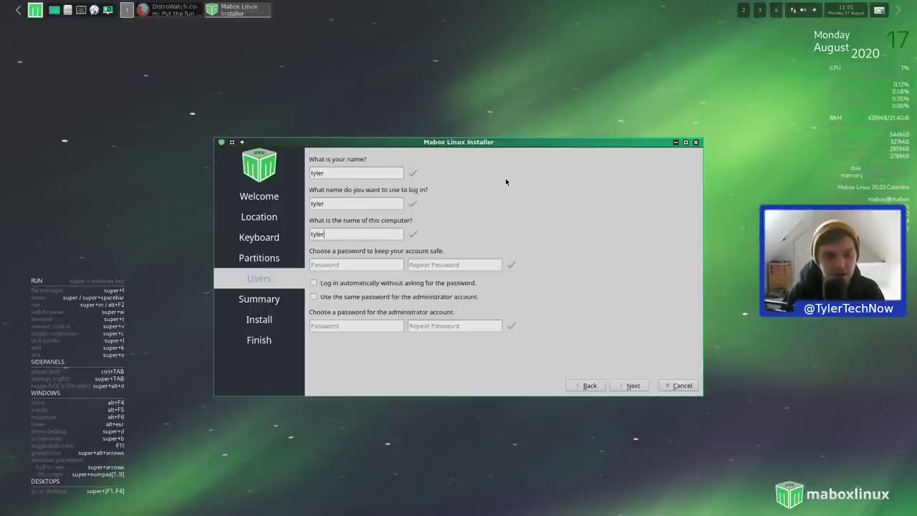
type("-boxy")
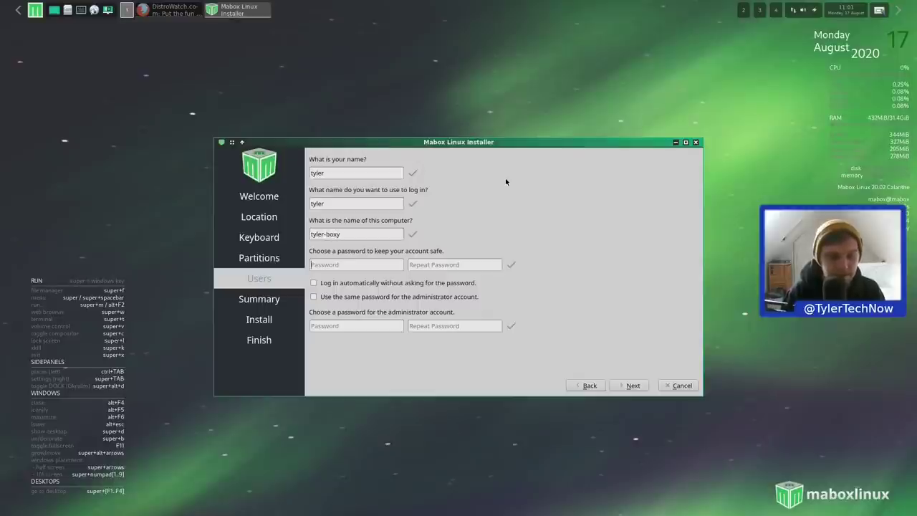
type("********")
key("Tab")
type("*")
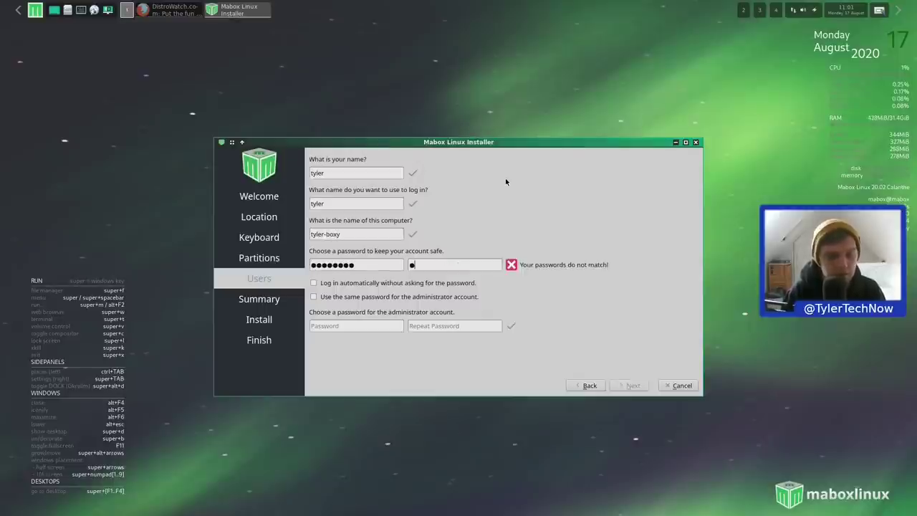
type("*******")
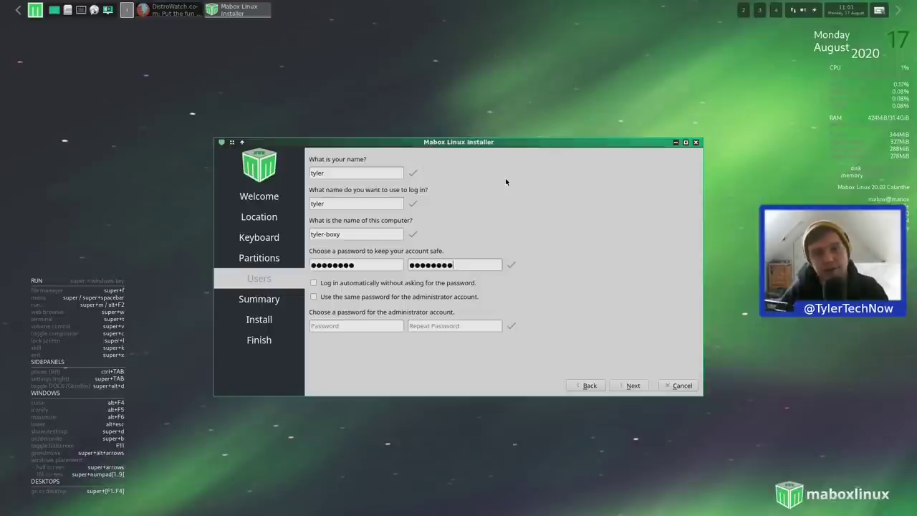
left_click(438, 299)
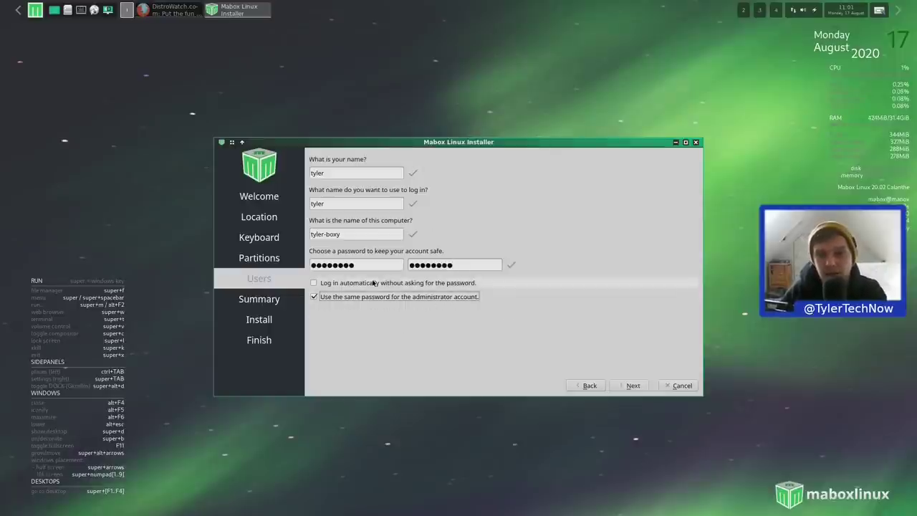
left_click(374, 284)
Review the summary and confirm Install now, which fails creating a partition on /dev/sda.
left_click(633, 386)
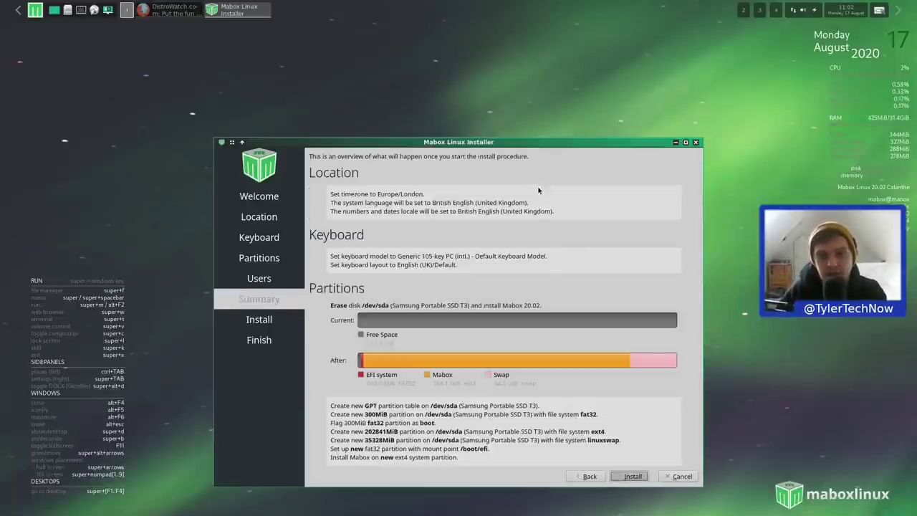
left_click_drag(504, 138, 516, 63)
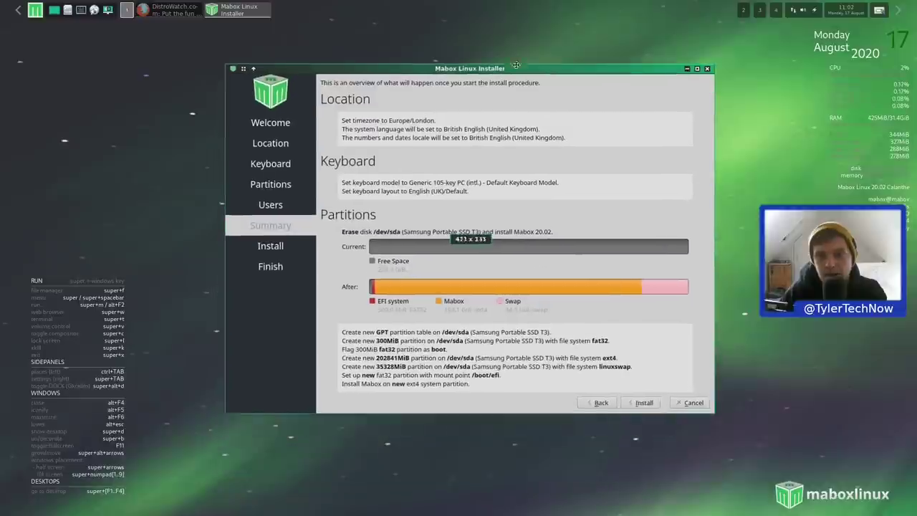
left_click(649, 402)
left_click(513, 243)
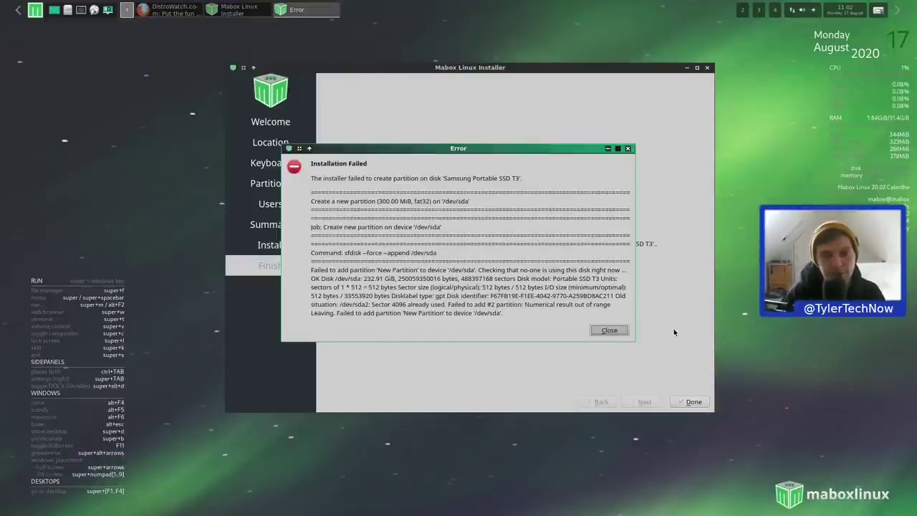
Open a terminal, run sudo fdisk /dev/sda, and delete the existing partition.
key("super+t")
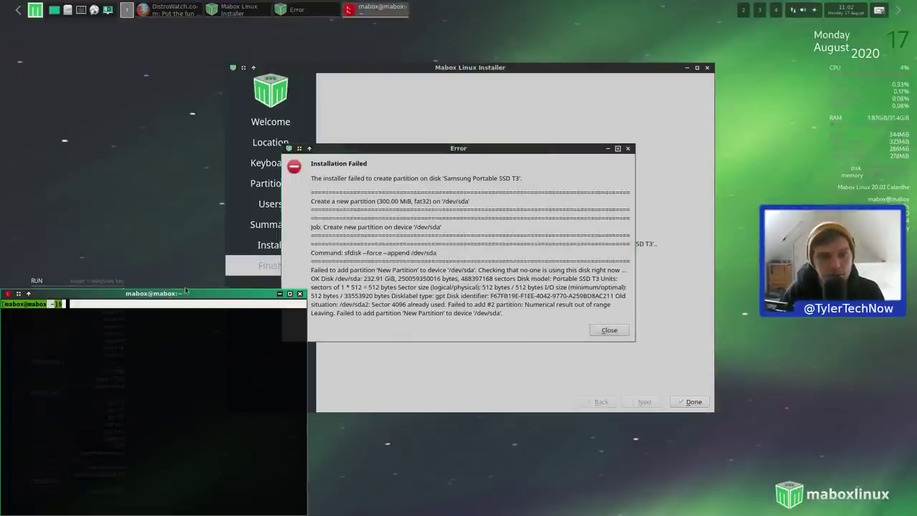
left_click_drag(169, 301, 444, 159)
key("ctrl+plus")
key("ctrl+plus")
key("ctrl+plus")
key("ctrl+plus")
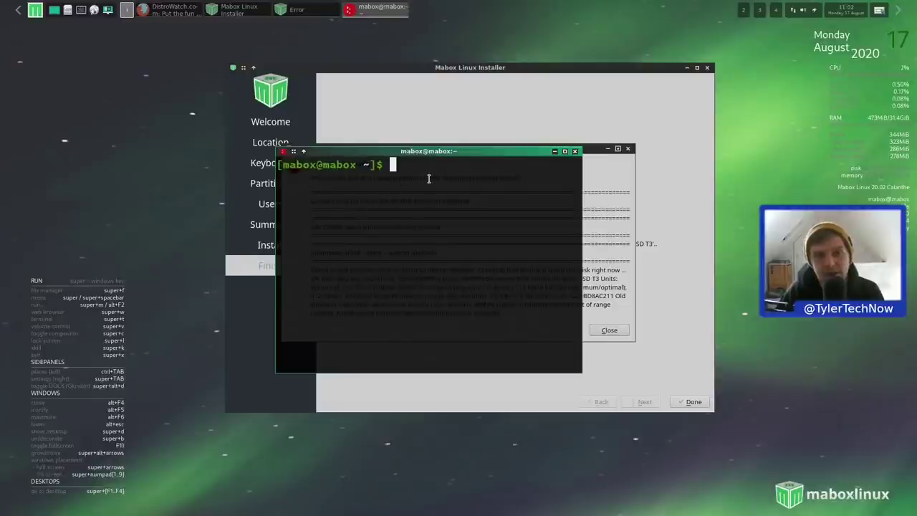
key("ctrl+minus")
left_click_drag(438, 161, 476, 167)
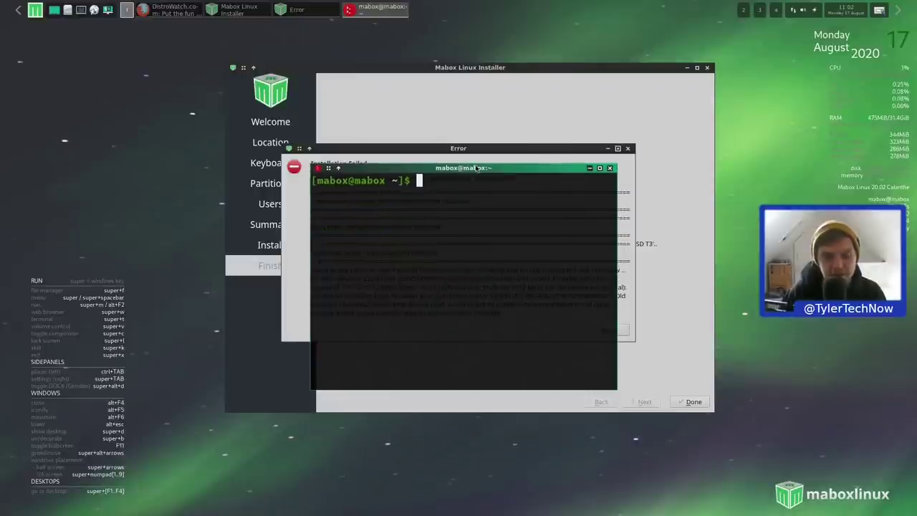
type("sudo fdisk ")
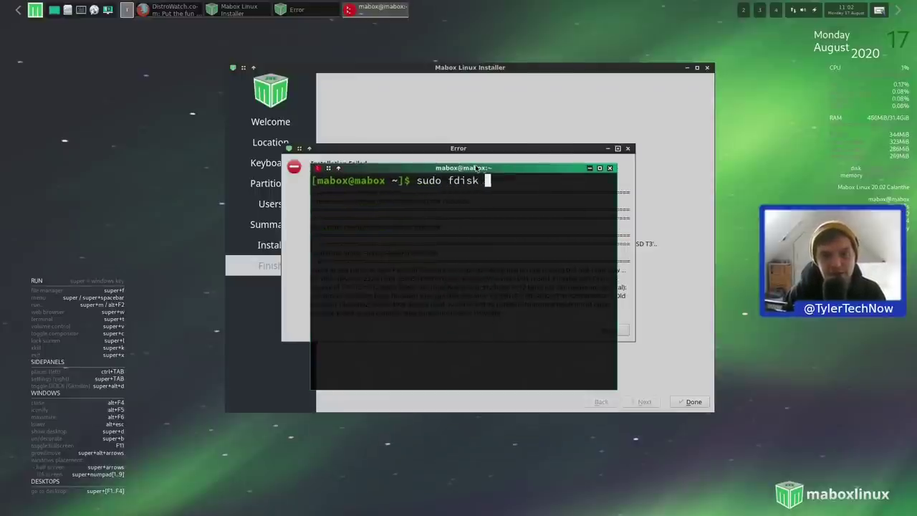
type("/dev/sda")
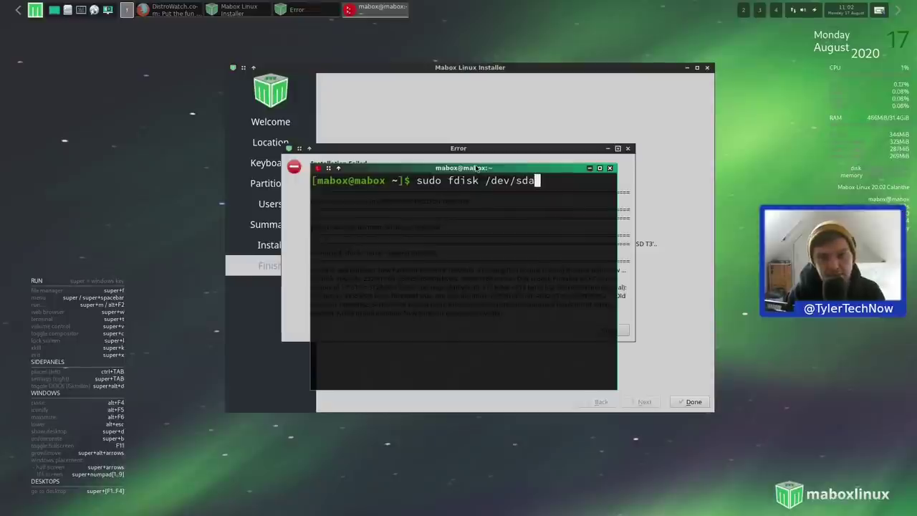
key("Return")
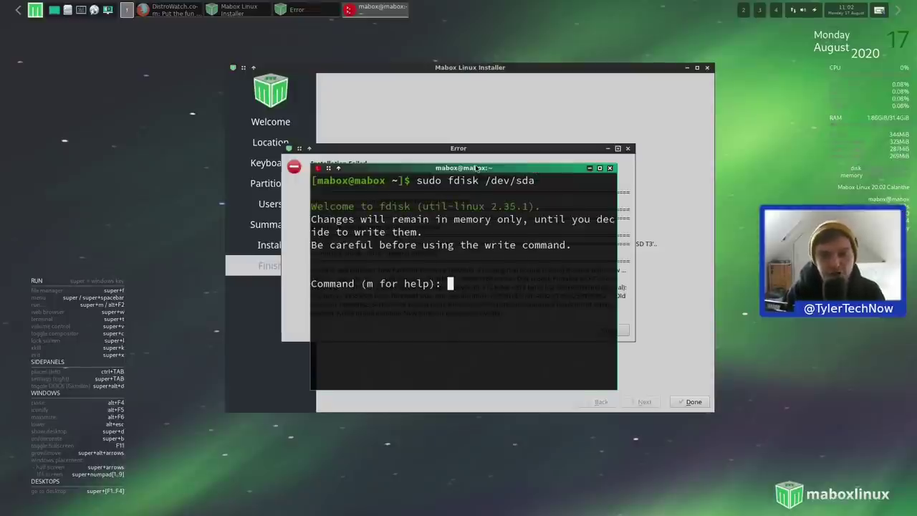
type("d")
key("Return")
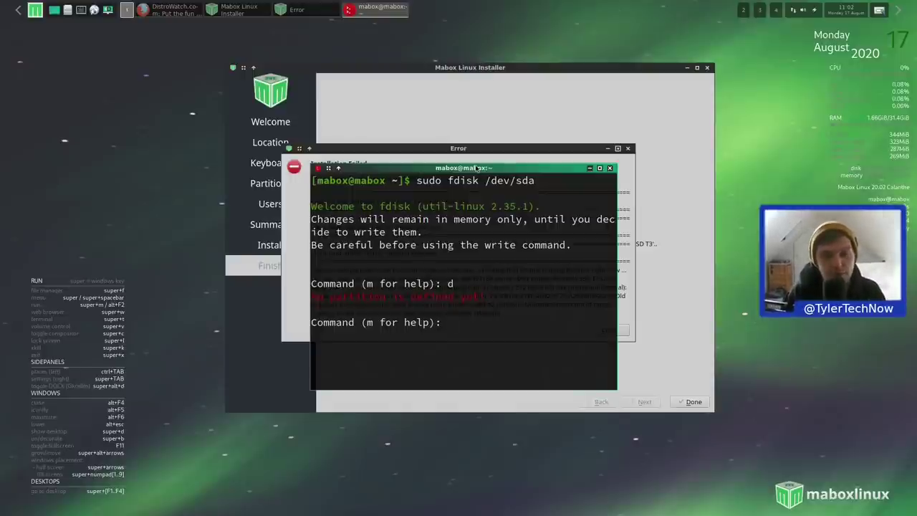
Create partition 1 ending at +300MiB, removing its old filesystem signature.
type("n")
key("Return")
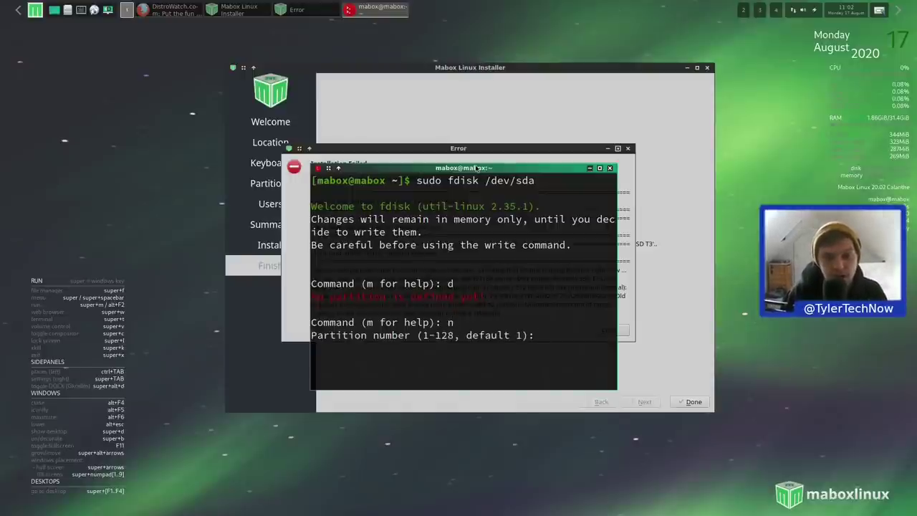
key("Return")
key("Return")
type("+")
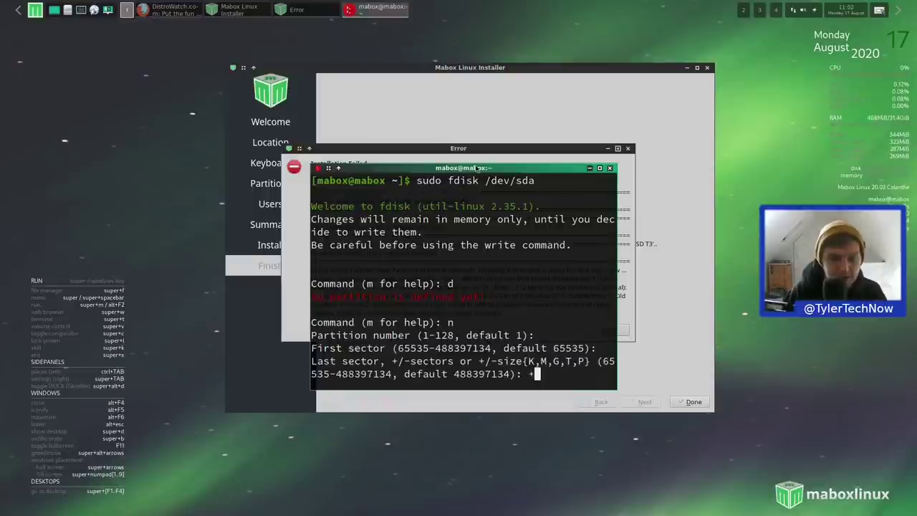
type("300M")
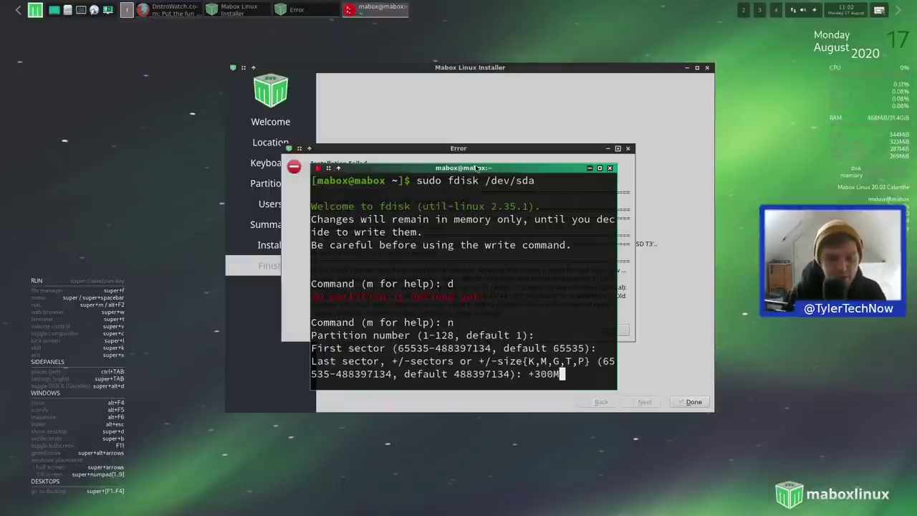
type("iB")
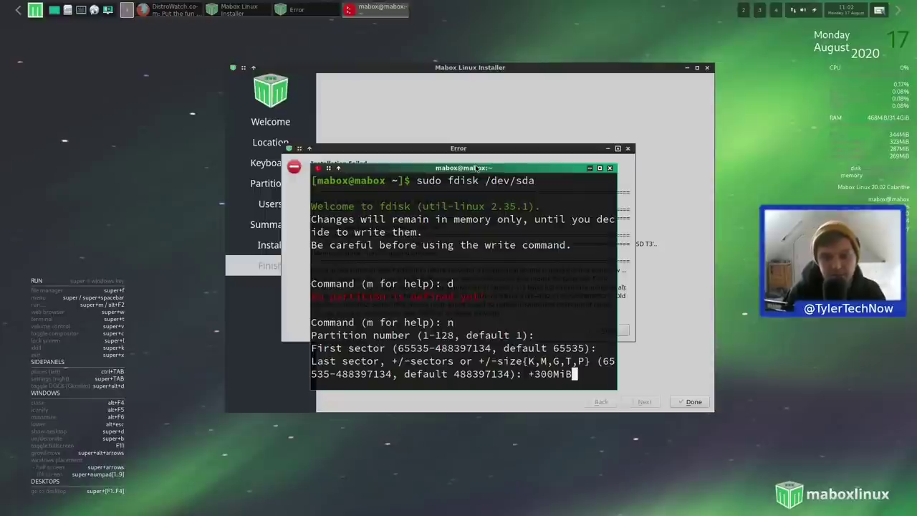
key("Return")
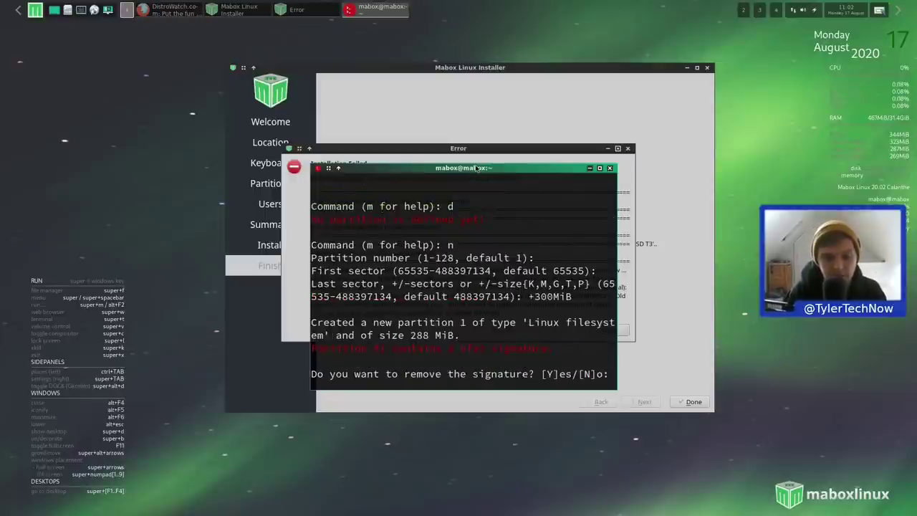
type("yes")
key("Return")
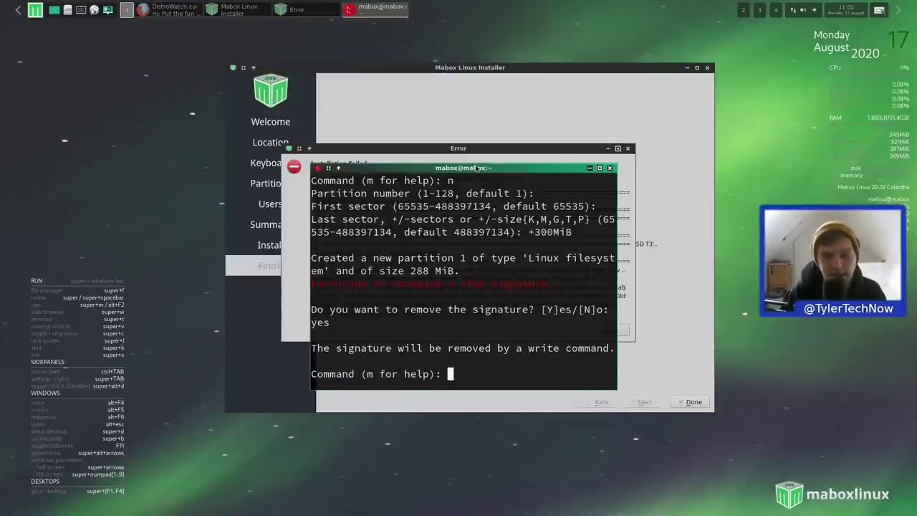
Create partition 2 filling the remaining space, remove its old signature, and write the table.
type("n")
key("Return")
key("Return")
key("Return")
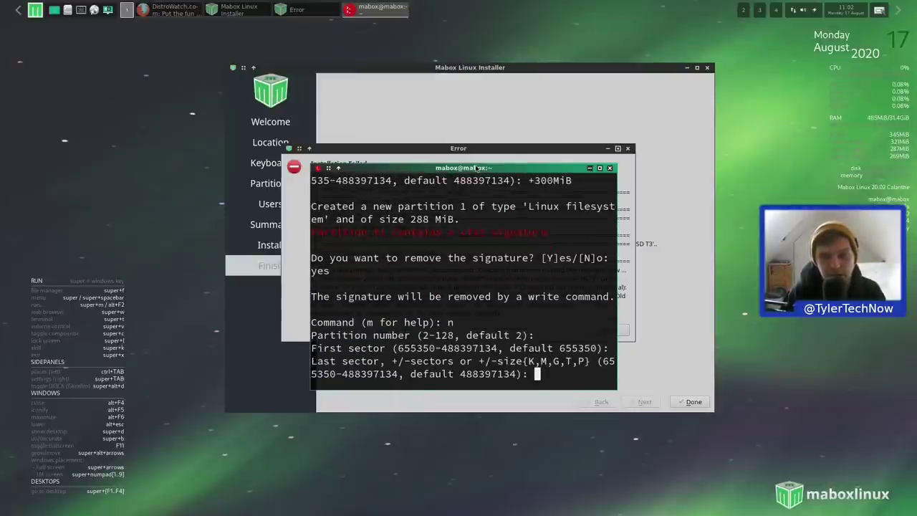
key("Return")
type("yes")
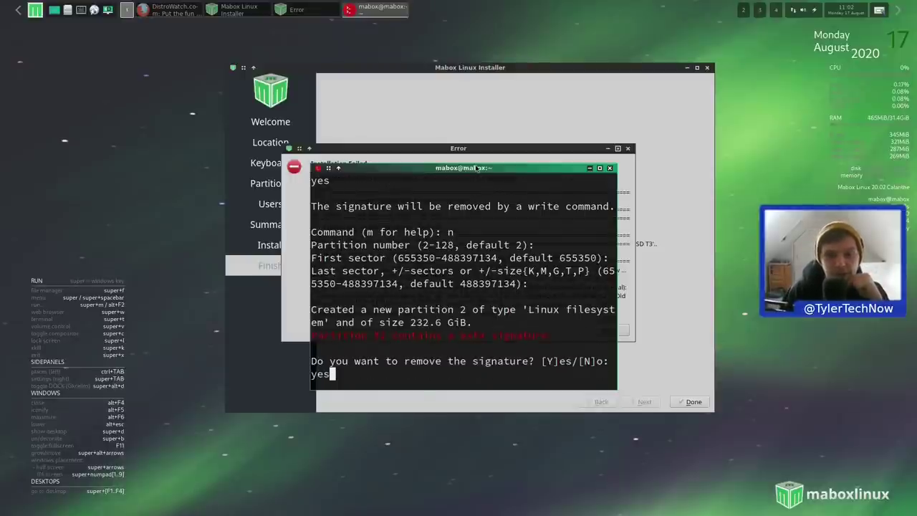
key("Return")
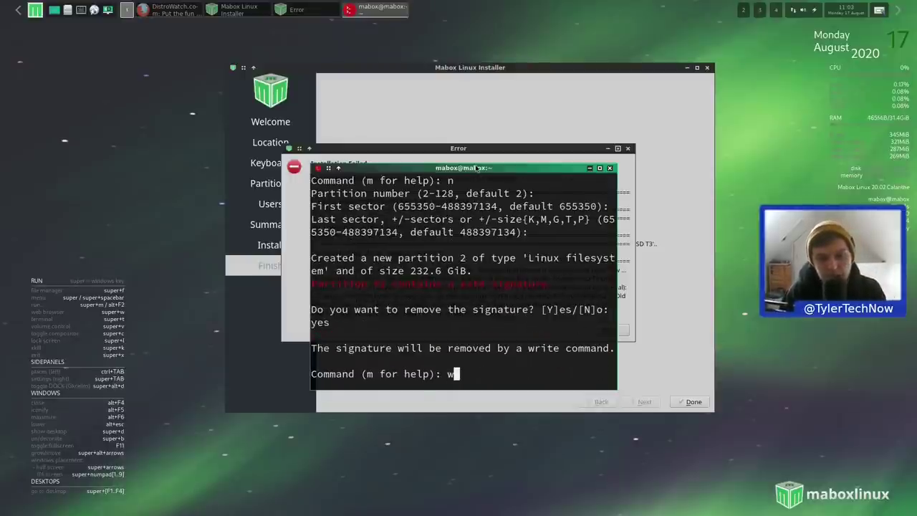
type("w")
key("Return")
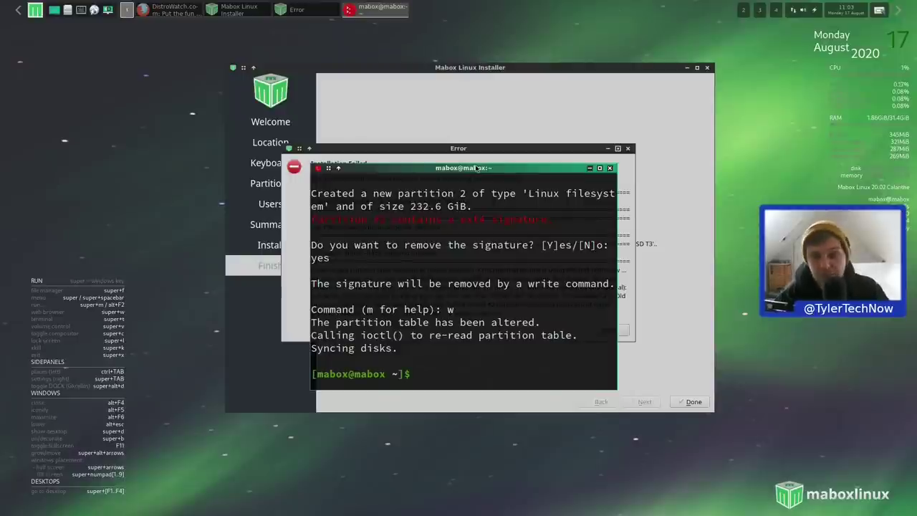
Format /dev/sda1 as FAT32 with mkfs.fat -F32, correcting the mistyped command.
type("mkfst")
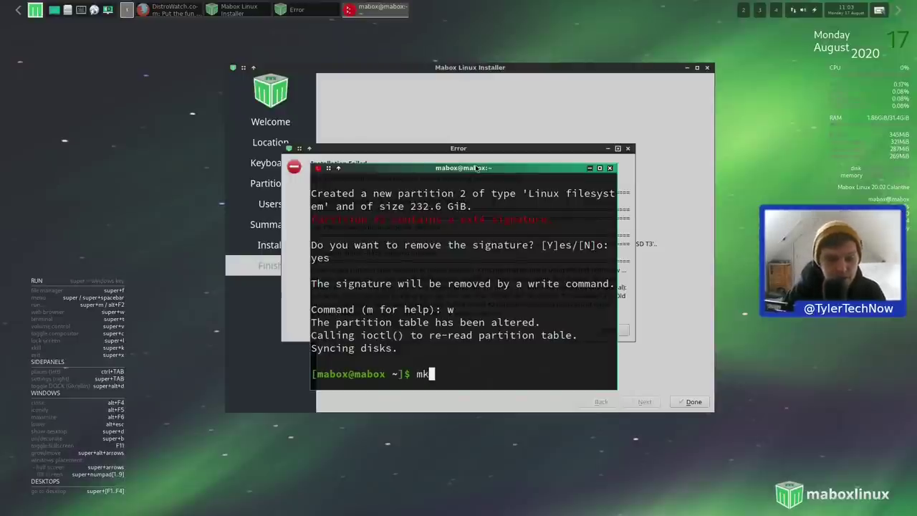
type(".fat ")
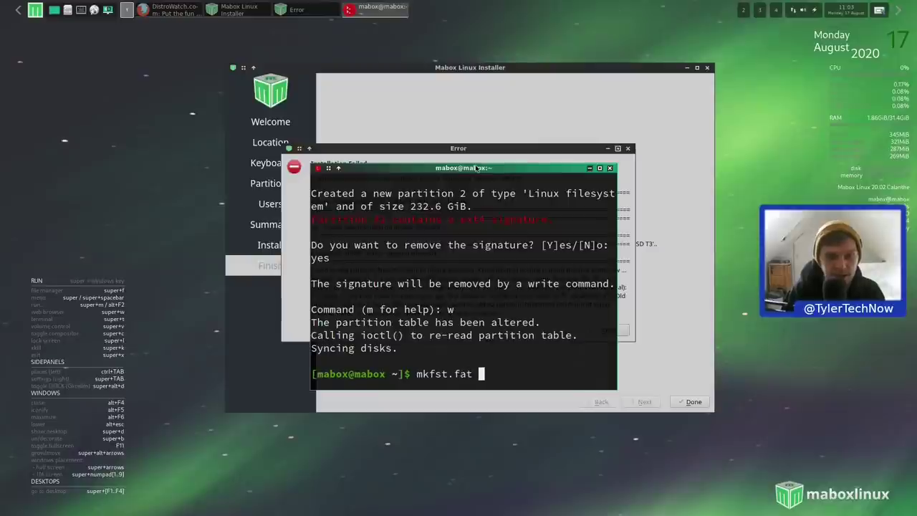
type("-F32 ")
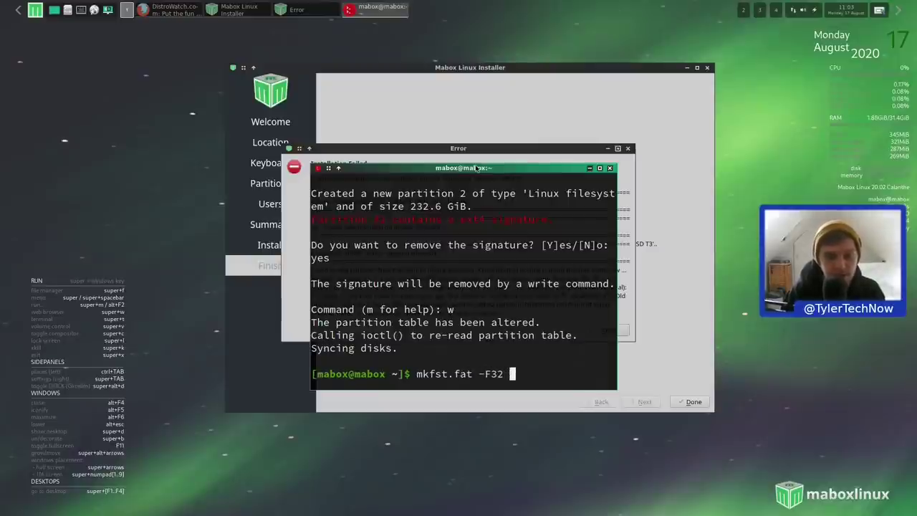
type("/dev/sda1")
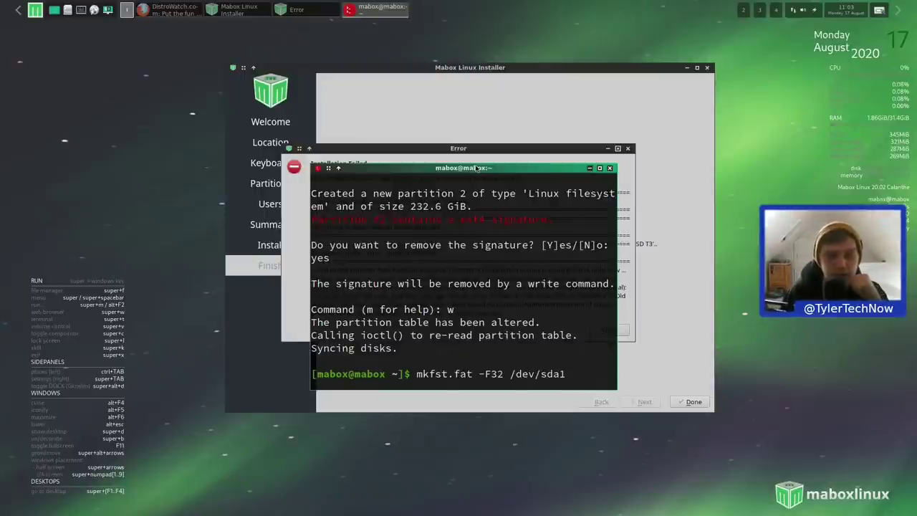
key("Return")
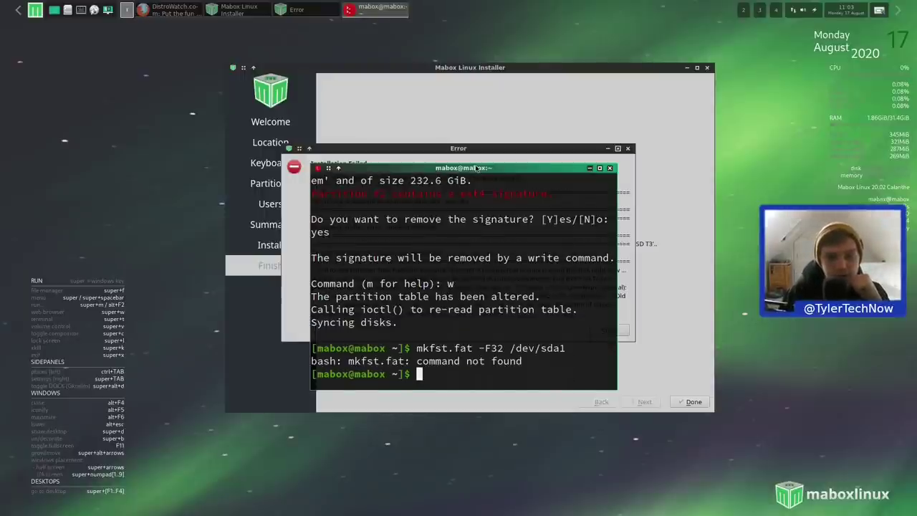
key("Up")
key("Left")
key("Left")
key("Left")
key("Left")
key("Left")
key("Left")
key("Left")
key("Left")
key("Left")
key("Left")
key("Left")
key("Left")
key("Left")
key("Left")
key("Left")
key("Left")
key("Left")
key("Left")
key("Left")
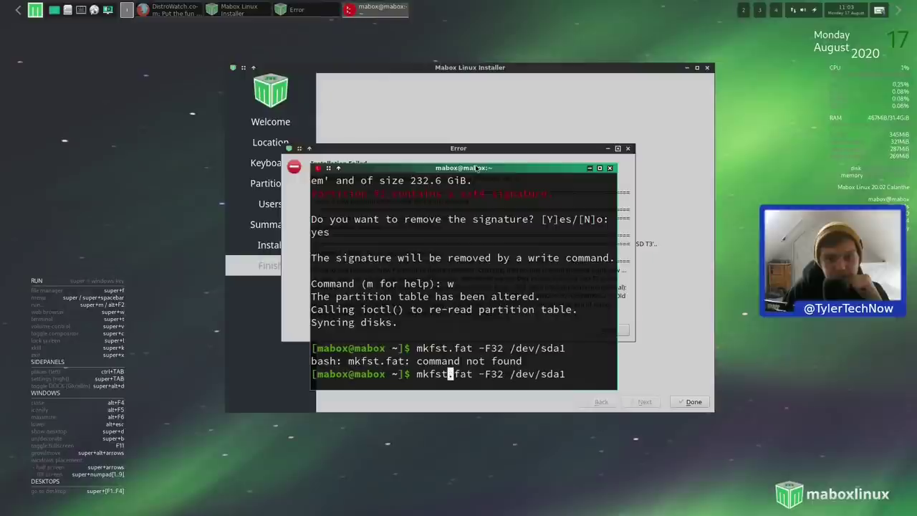
key("BackSpace")
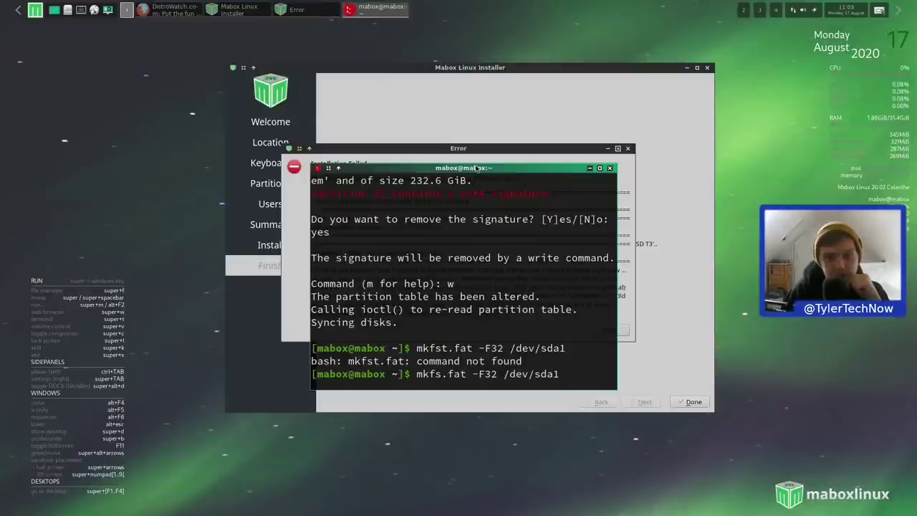
key("Return")
Edit the recalled command to mkfs.ext4 /dev/sda2 and format sda2 as ext4.
key("Up")
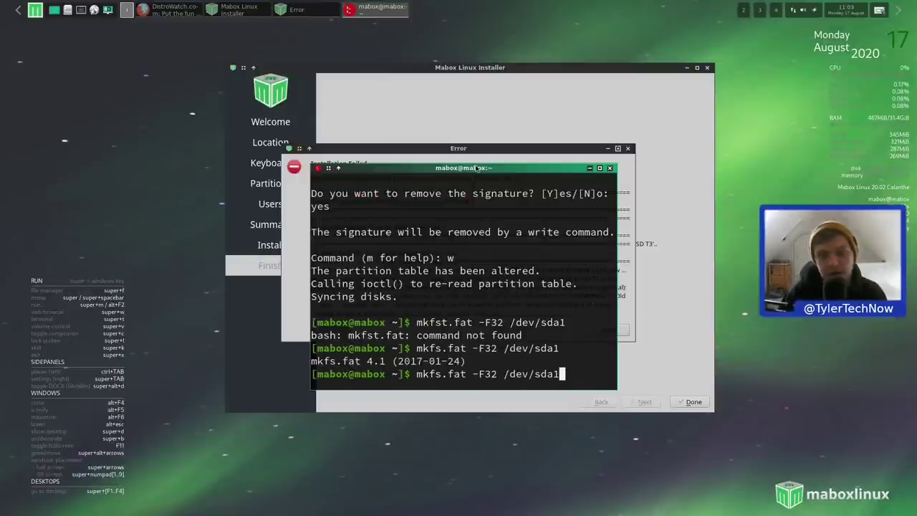
key("BackSpace")
type("2")
key("Left")
key("Left")
key("Left")
key("Left")
key("Left")
key("Left")
key("Left")
key("Left")
key("Left")
key("Left")
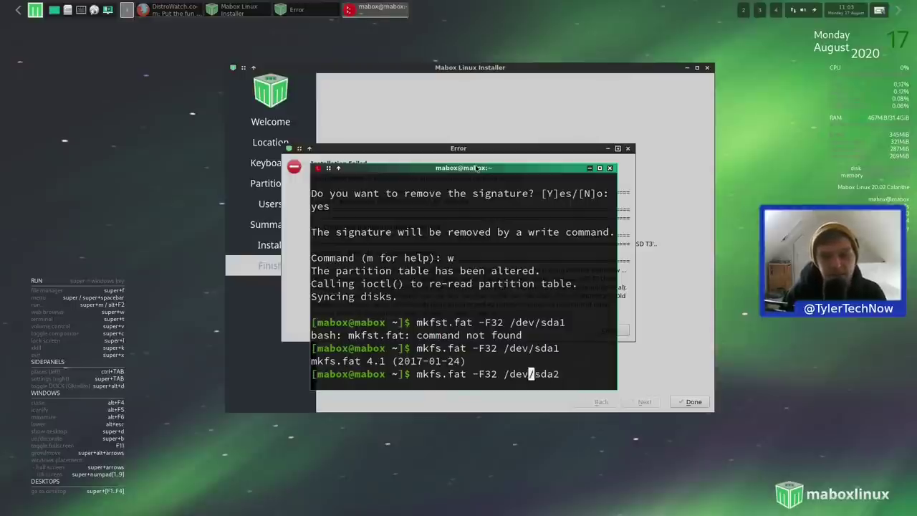
key("BackSpace")
key("BackSpace")
key("BackSpace")
key("BackSpace")
key("BackSpace")
key("BackSpace")
key("BackSpace")
key("BackSpace")
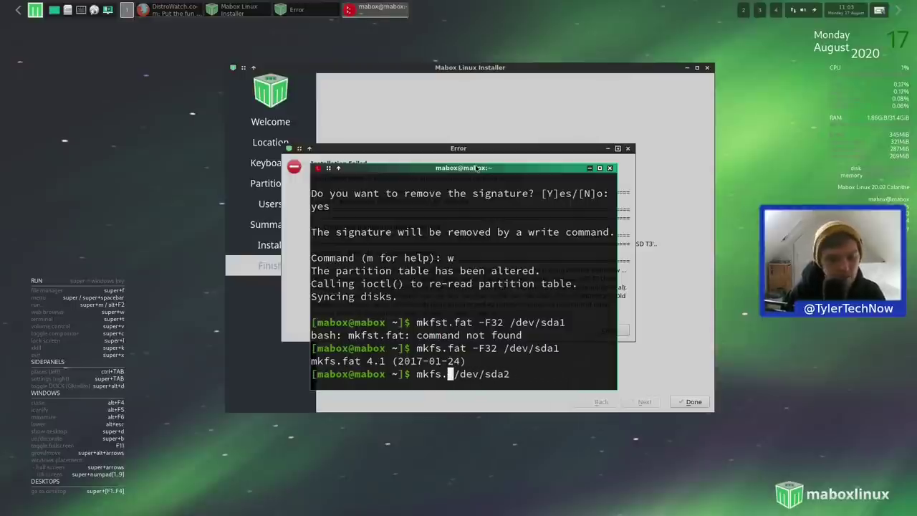
type("ext4")
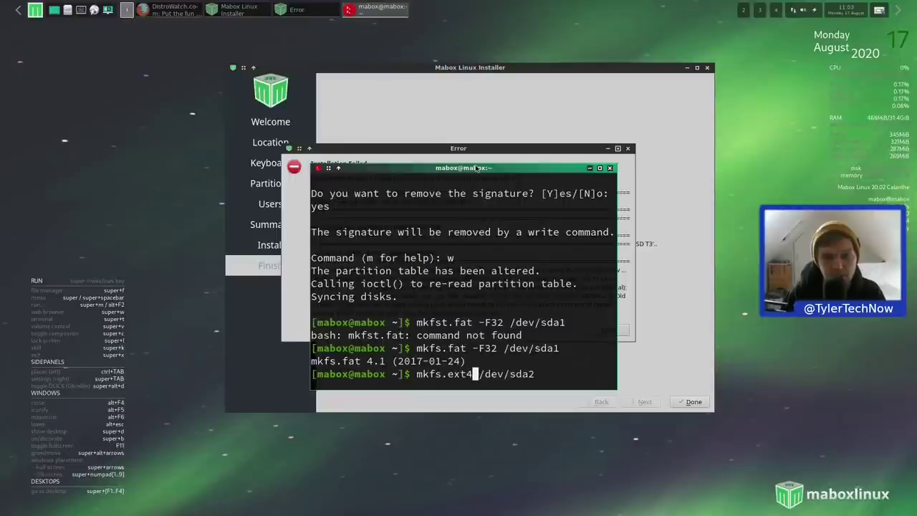
key("Return")
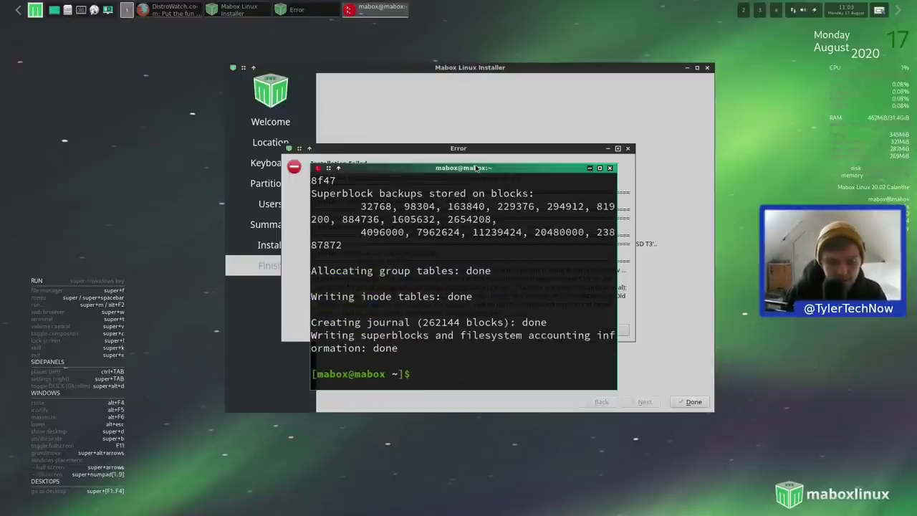
Run lsblk and highlight the 288M sda1 and 232.6G sda2 partition rows.
type("lsblk")
key("Return")
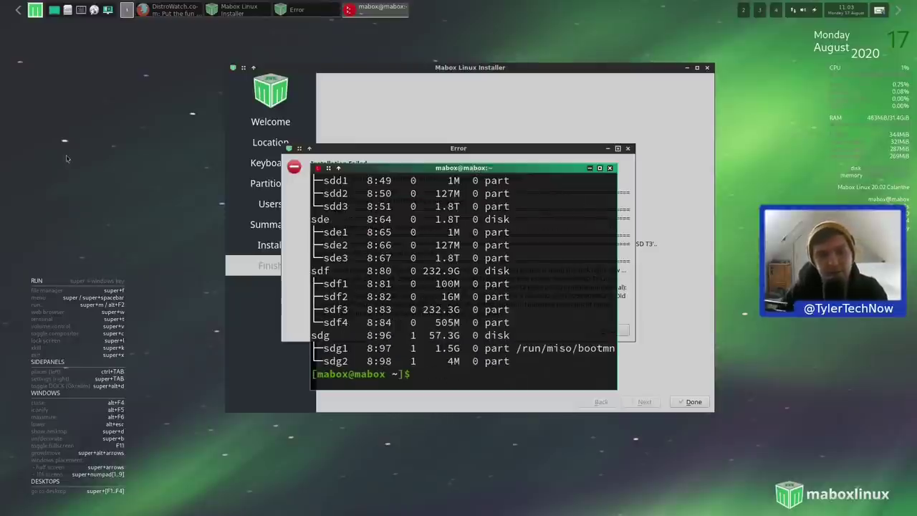
scroll(445, 213, "up", 5)
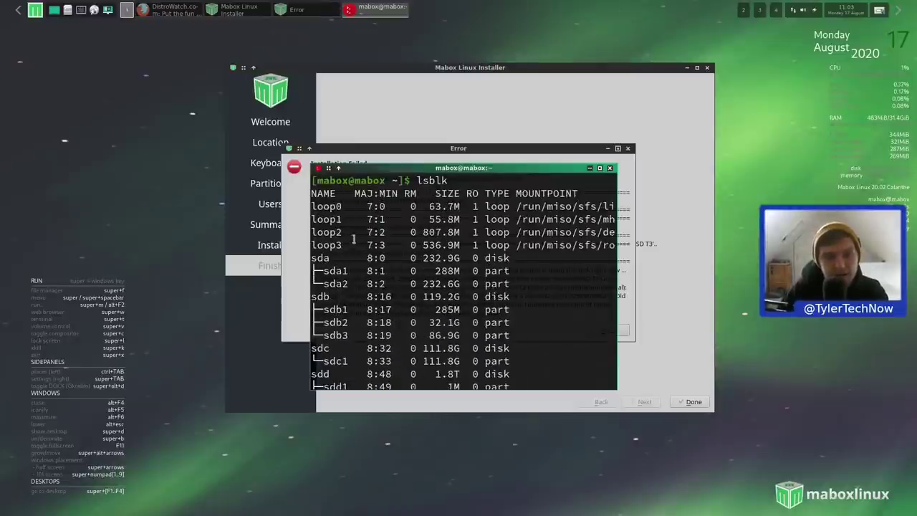
scroll(331, 270, "down", 1)
double_click(325, 244)
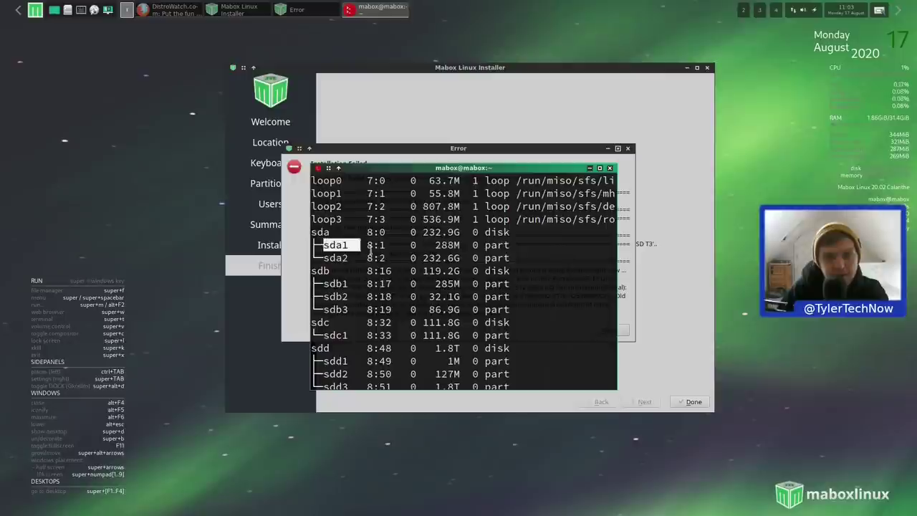
left_click_drag(325, 244, 522, 261)
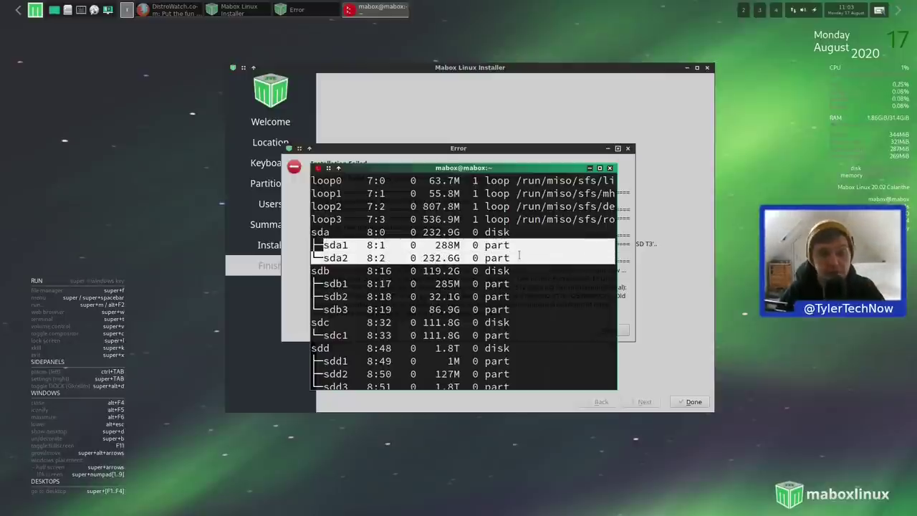
Close the terminal, the error dialog and the failed installer, then relaunch Install Mabox Linux.
left_click(609, 168)
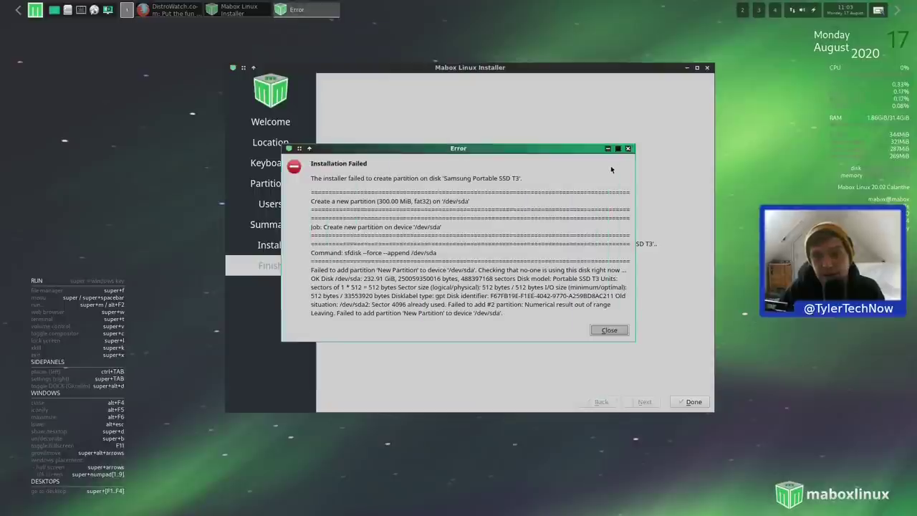
left_click(628, 149)
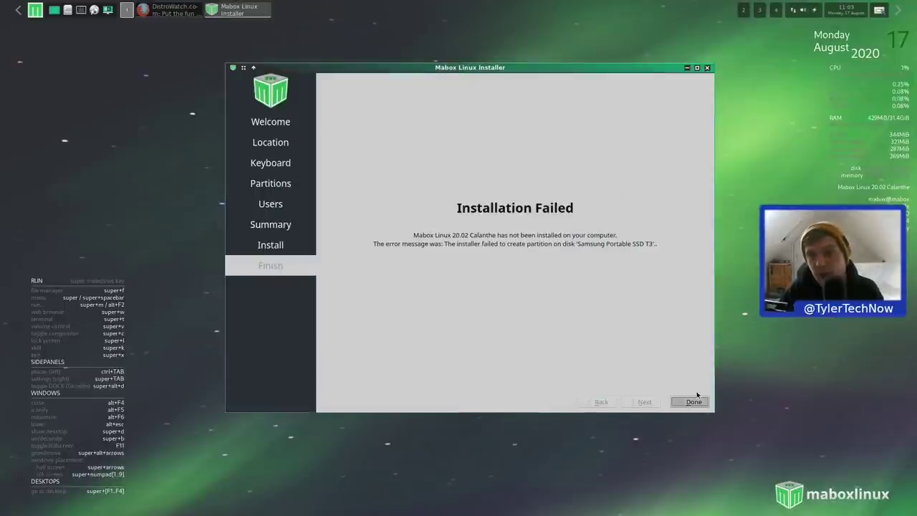
left_click(707, 68)
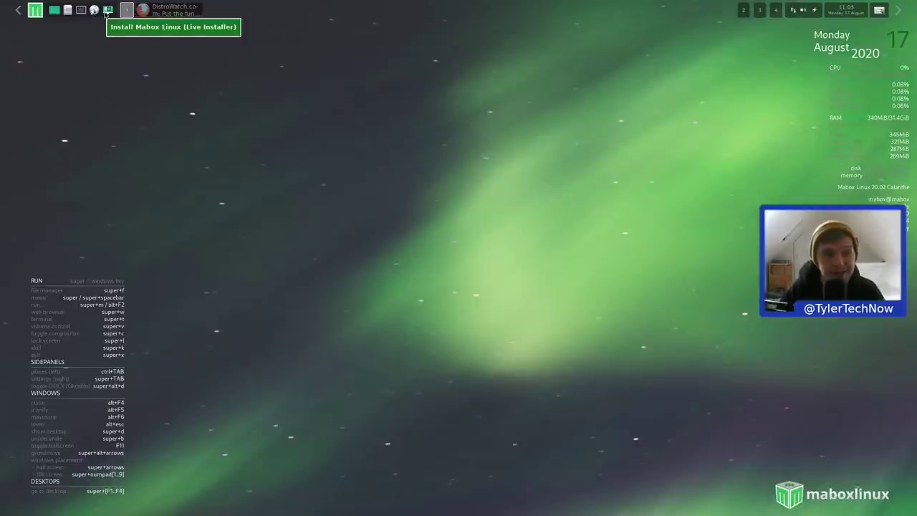
left_click(104, 12)
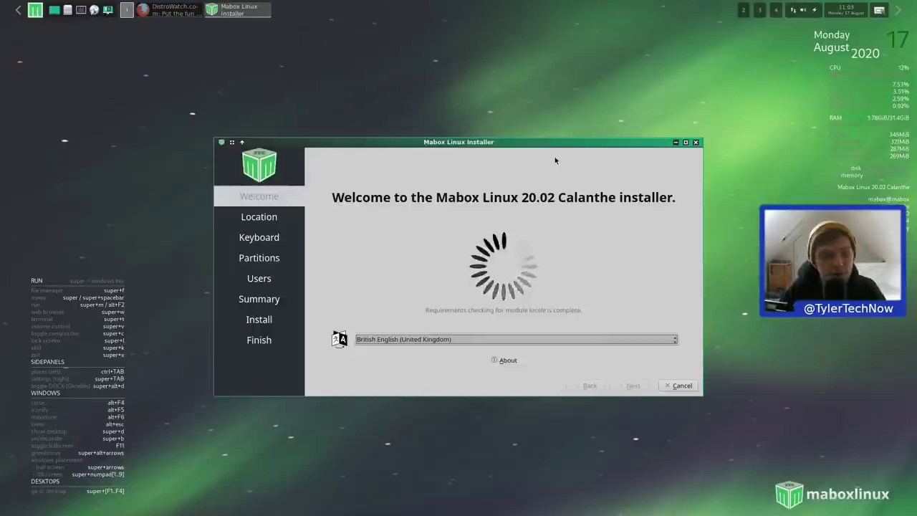
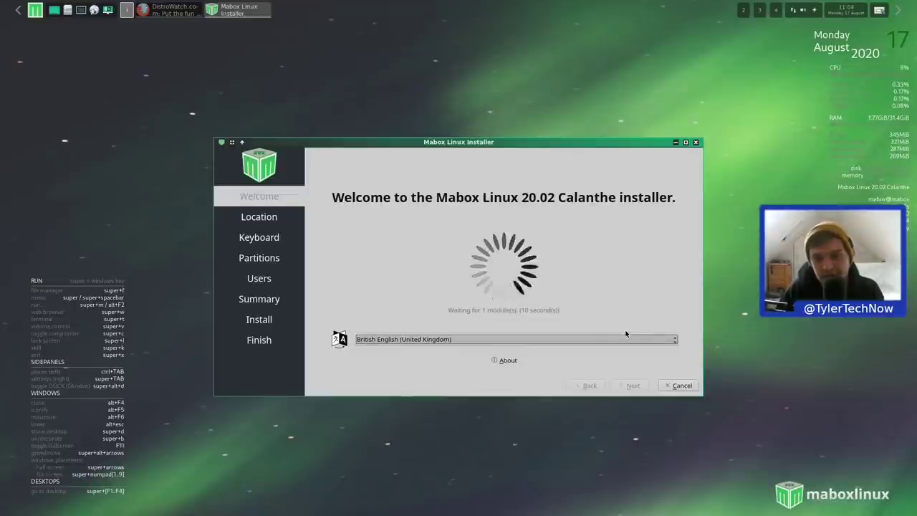
Set the time zone to Europe/London by picking London on the map.
left_click(632, 385)
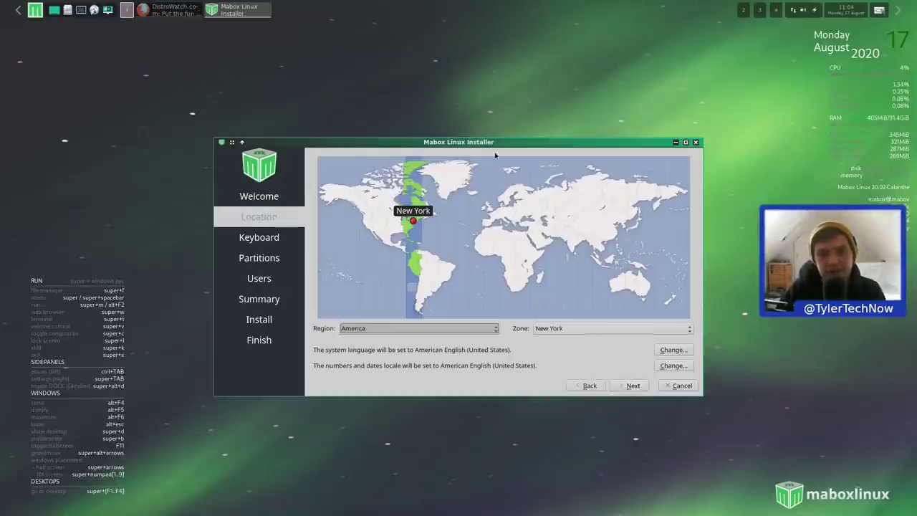
left_click(486, 213)
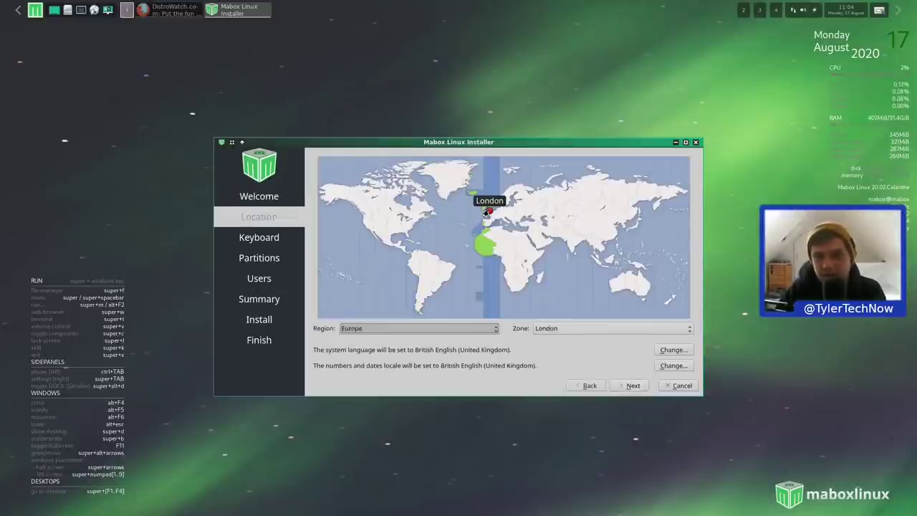
left_click(631, 386)
Keep the default keyboard and choose manual partitioning of the Samsung Portable SSD T3.
left_click(628, 388)
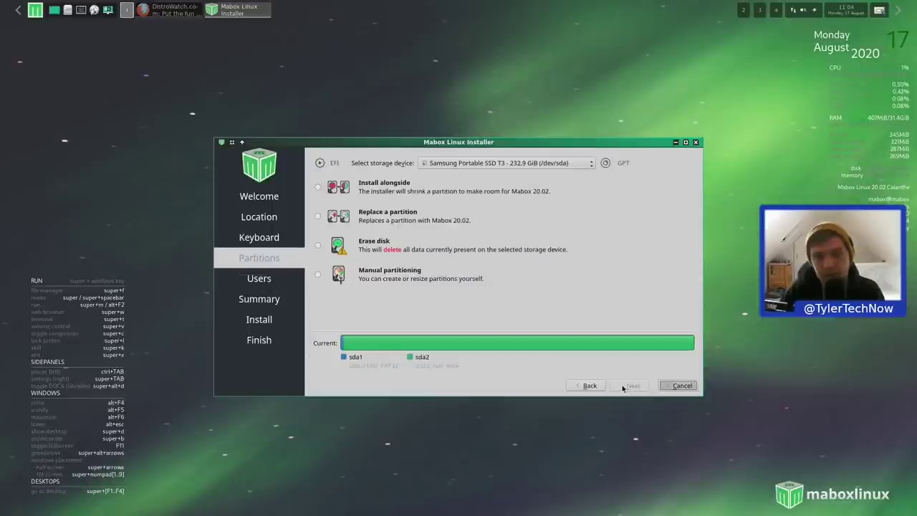
left_click(318, 274)
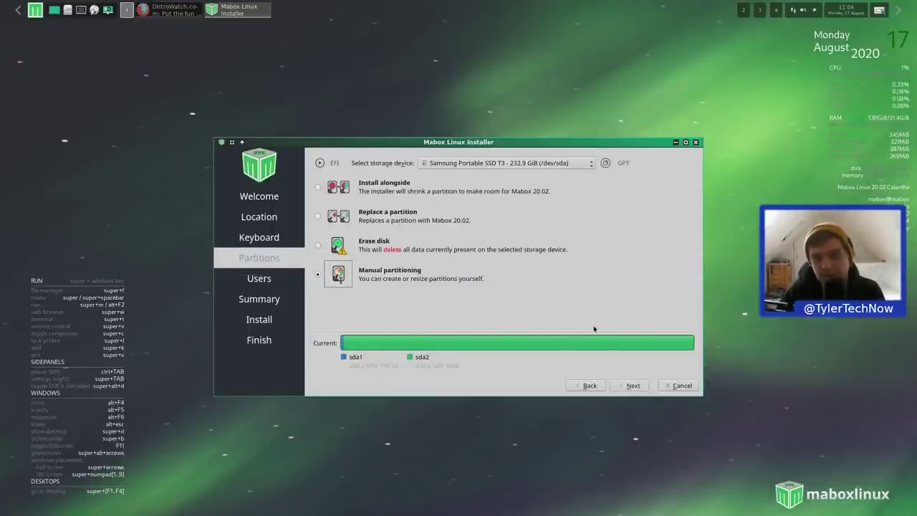
left_click(633, 389)
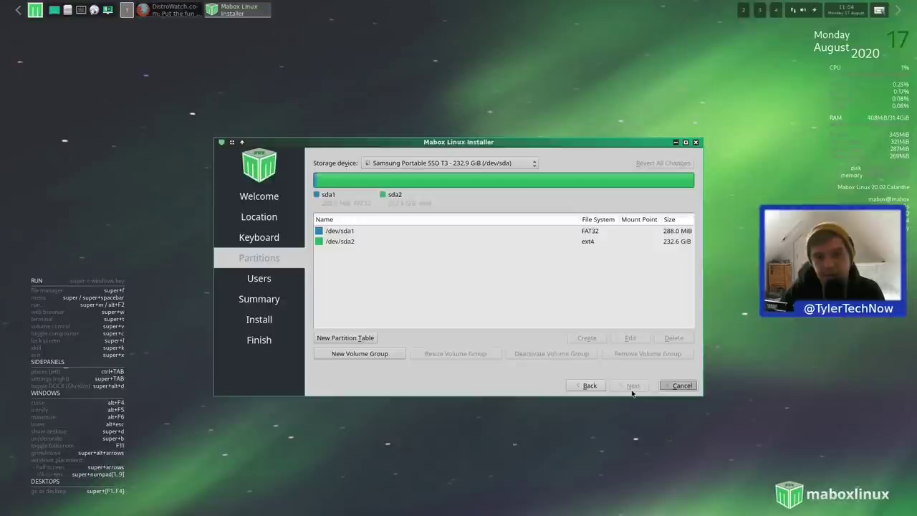
Replace /dev/sda1 with a new FAT32 partition mounted at /boot/efi with the boot flag.
left_click(614, 235)
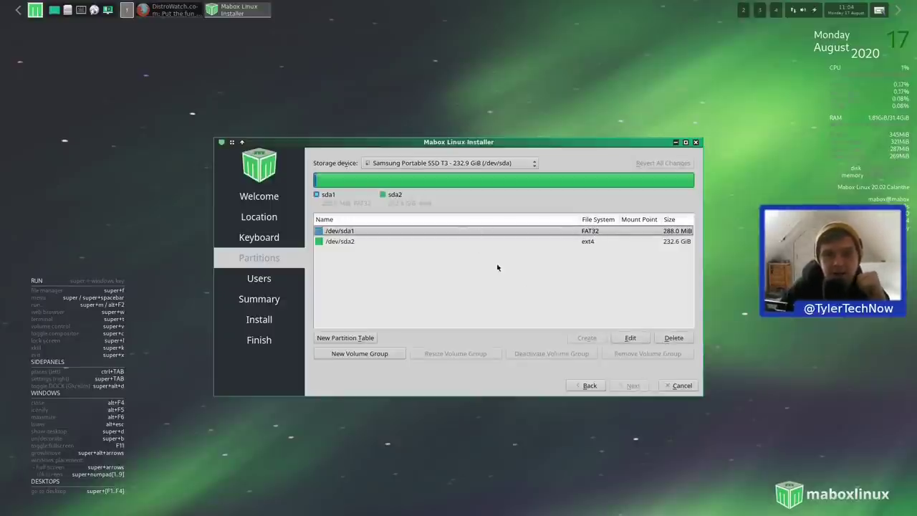
left_click(674, 337)
left_click(453, 231)
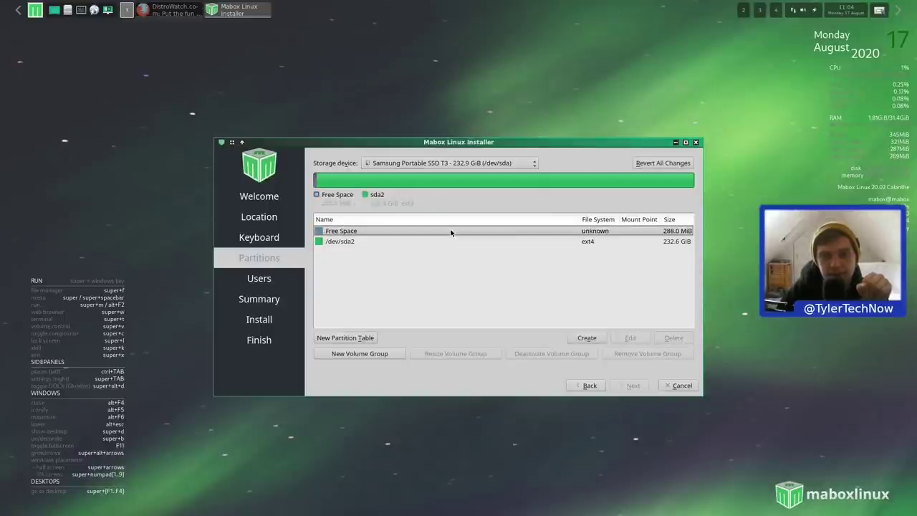
left_click(587, 337)
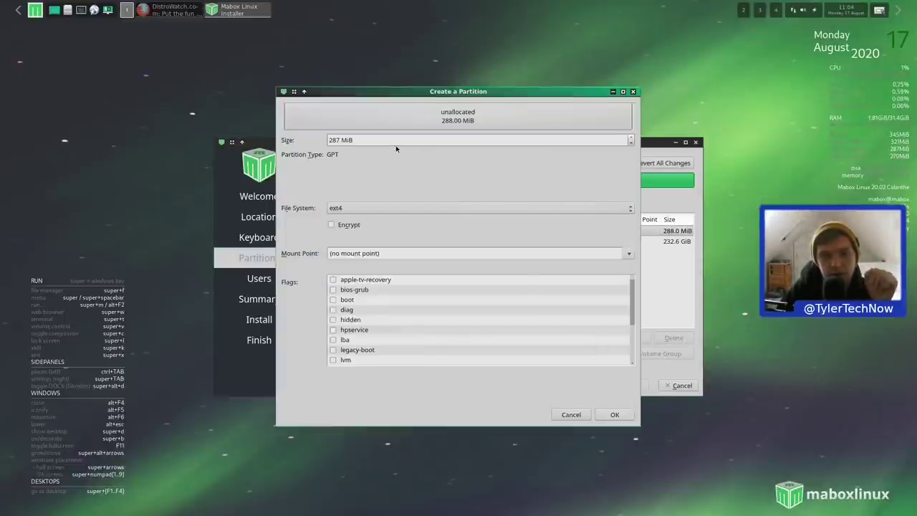
left_click(394, 211)
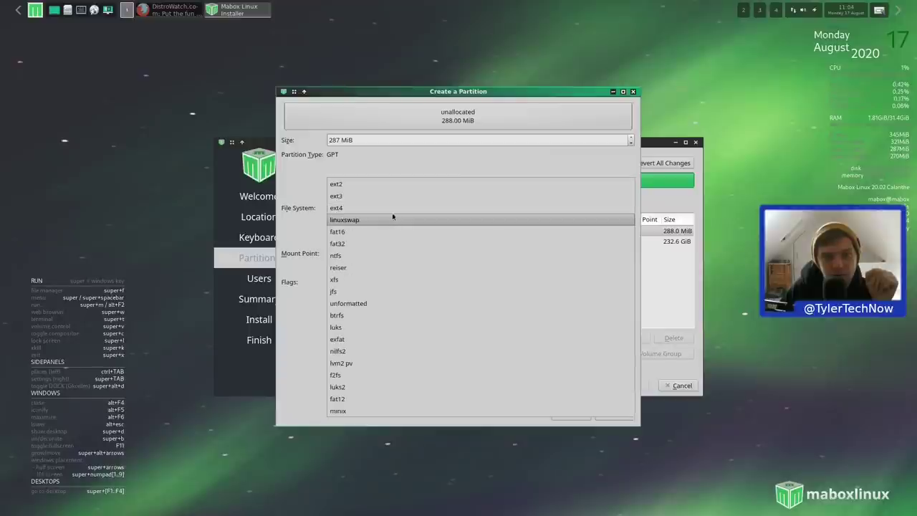
left_click(359, 243)
left_click(629, 245)
left_click(352, 283)
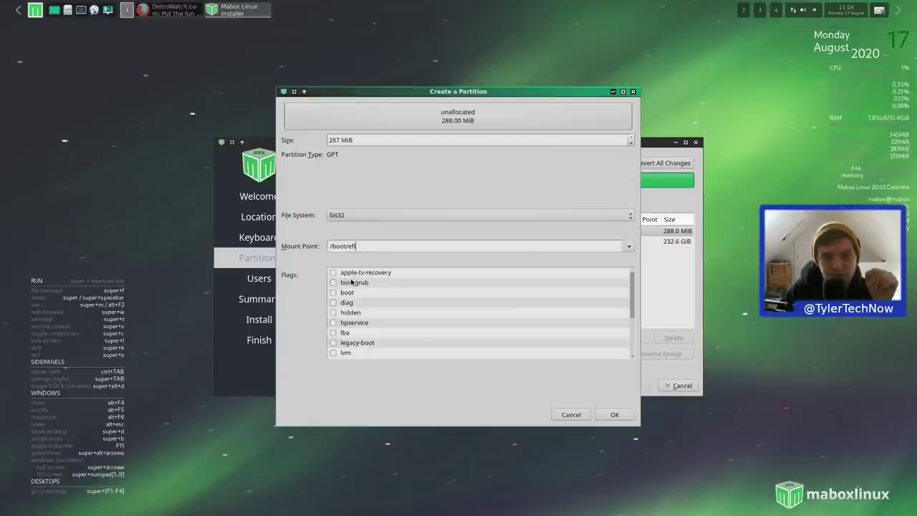
left_click(333, 292)
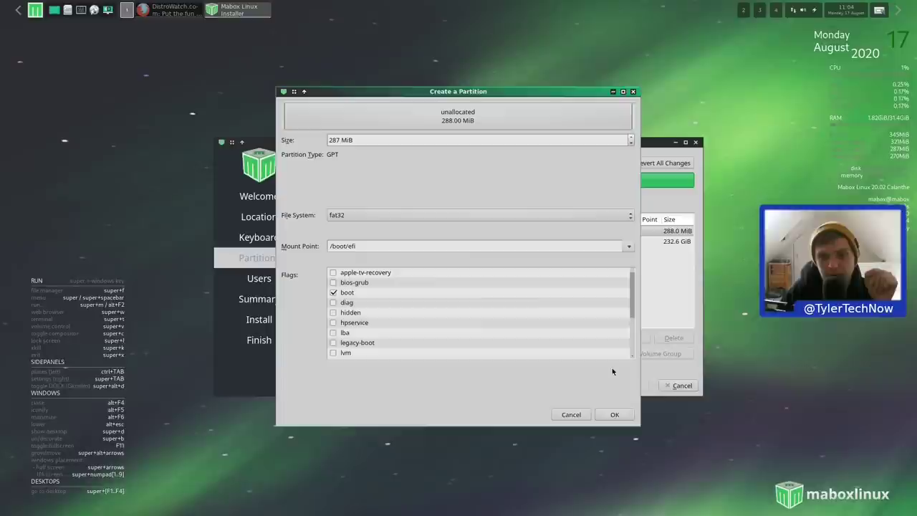
left_click(615, 414)
Format /dev/sda2 as ext4 mounted at / and continue to user setup.
double_click(593, 241)
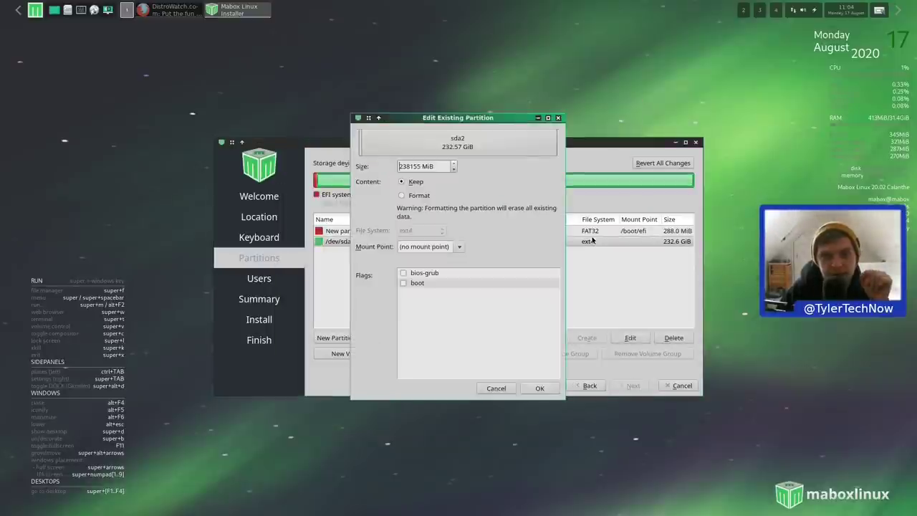
left_click(404, 195)
left_click(455, 247)
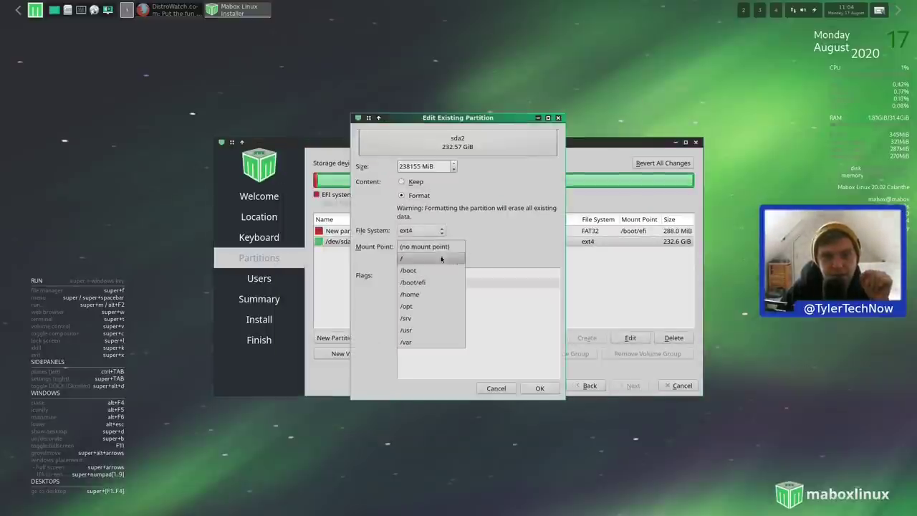
left_click(428, 261)
left_click(540, 388)
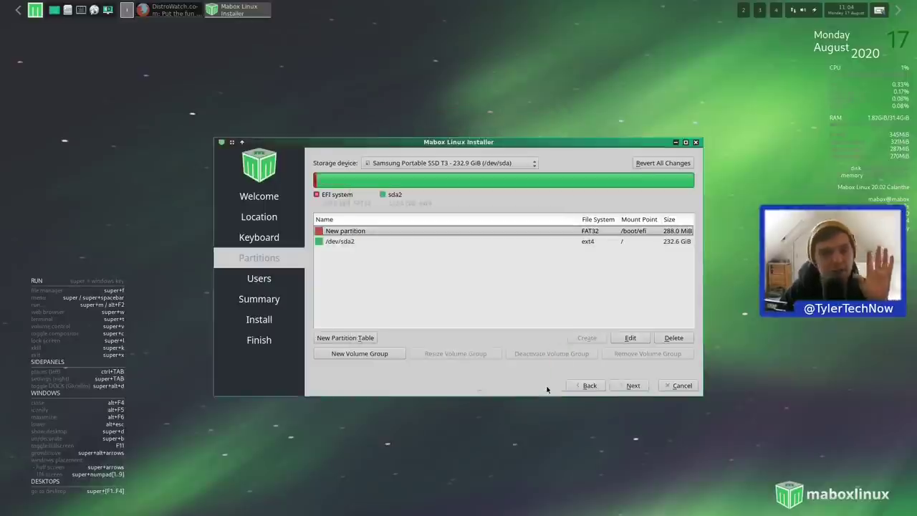
left_click(638, 385)
Enter the user login, computer name and password, enabling automatic login and the same admin password.
type("tyler")
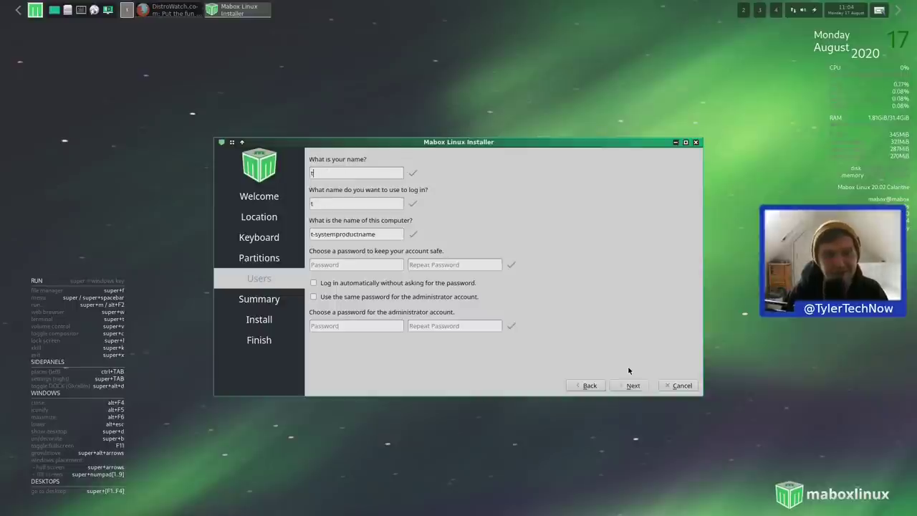
key("Tab")
key("Tab")
type("tyler-")
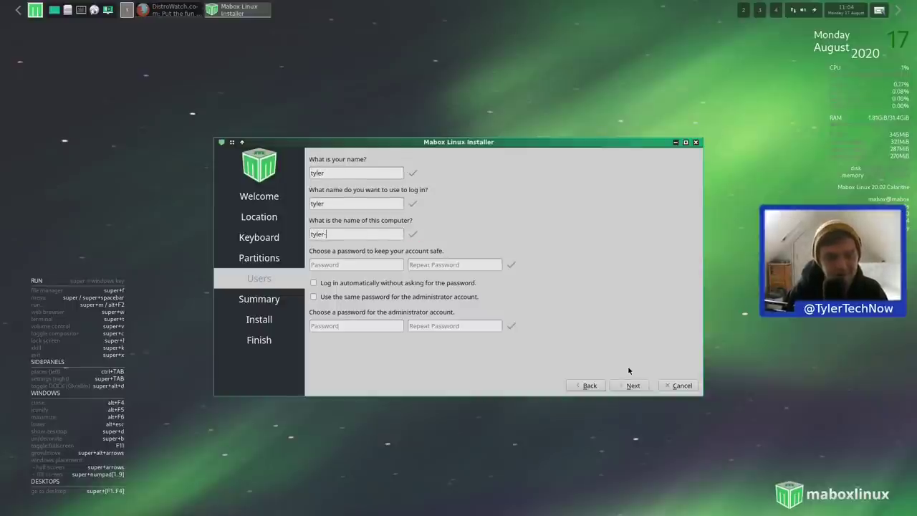
type("boxy")
key("Tab")
type("password")
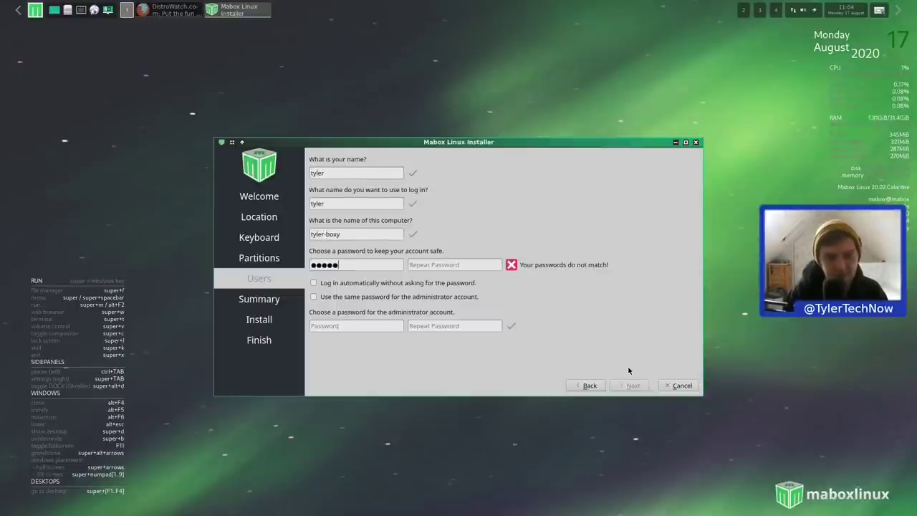
type("password")
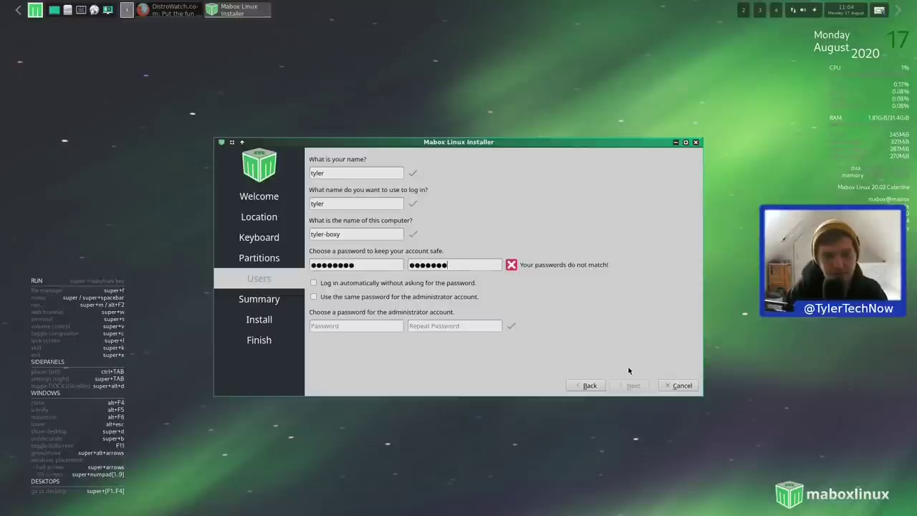
key("Tab")
key("space")
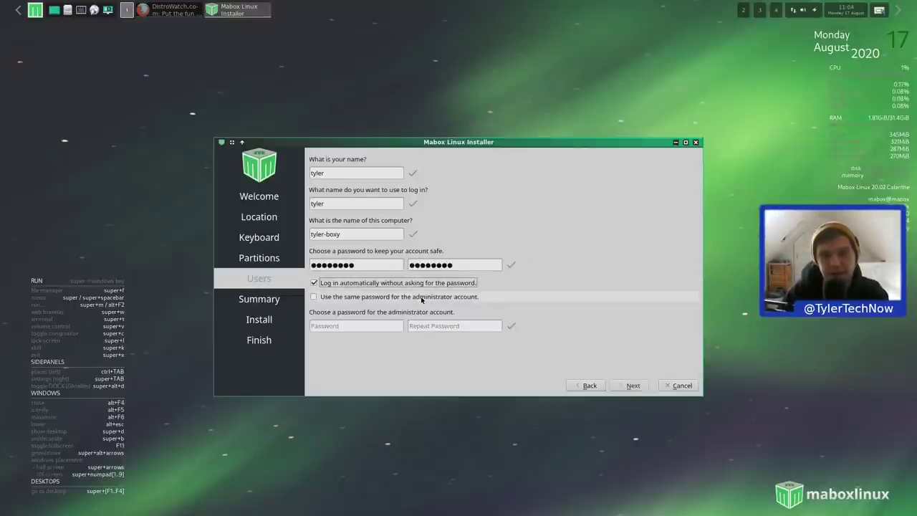
key("Tab")
key("space")
left_click(618, 386)
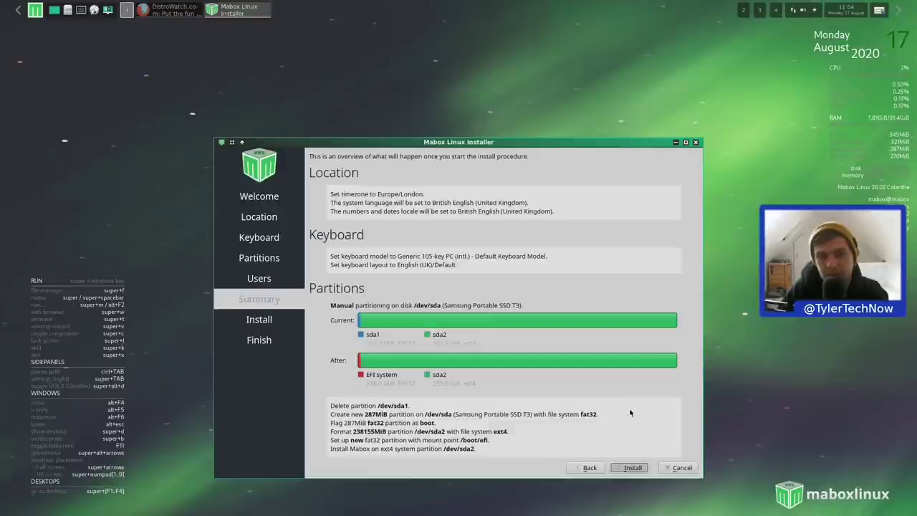
Start the install, confirm Install now for the disk changes, and wait for the reboot.
left_click(632, 468)
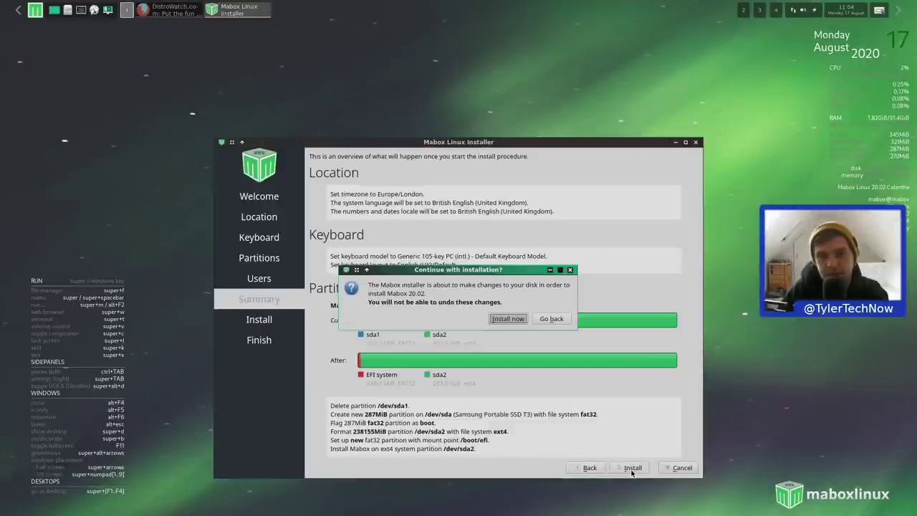
left_click(517, 321)
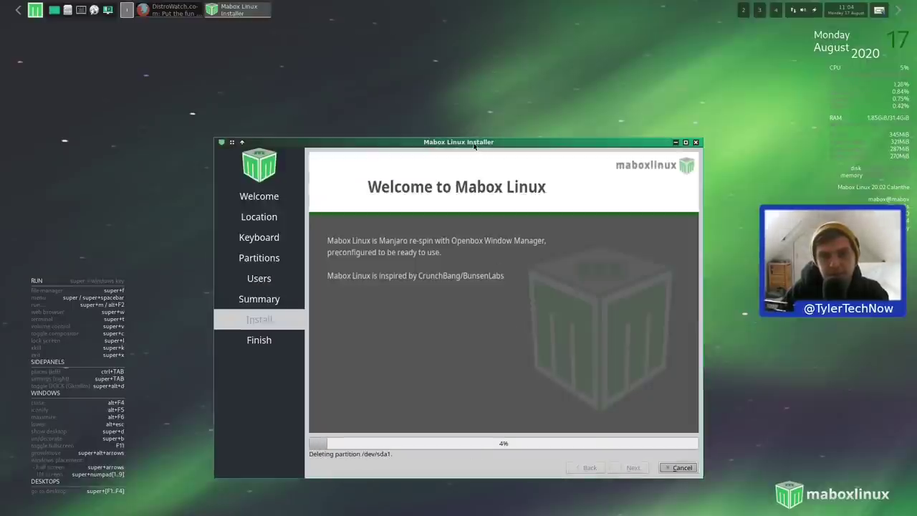
left_click_drag(475, 144, 482, 93)
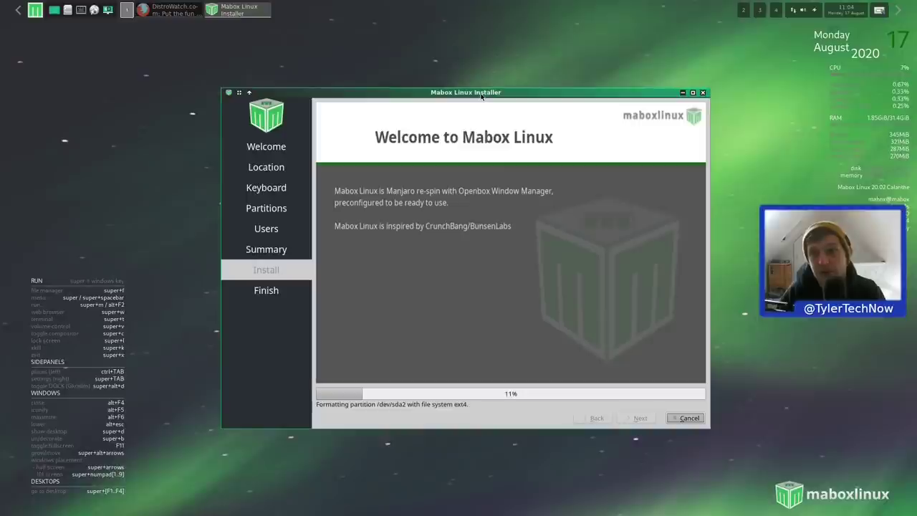
mouse_move(855, 16)
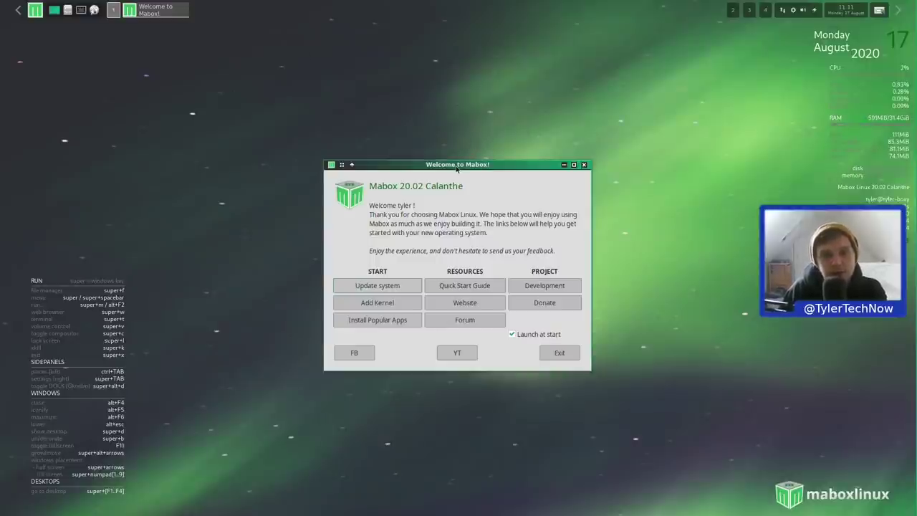
Move the Welcome to Mabox window up slightly and minimize it.
left_click_drag(457, 167, 456, 143)
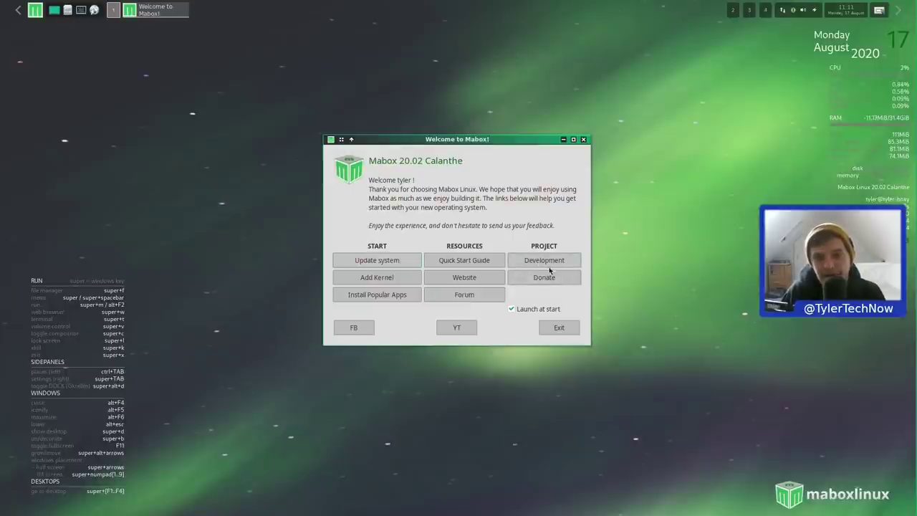
left_click(562, 139)
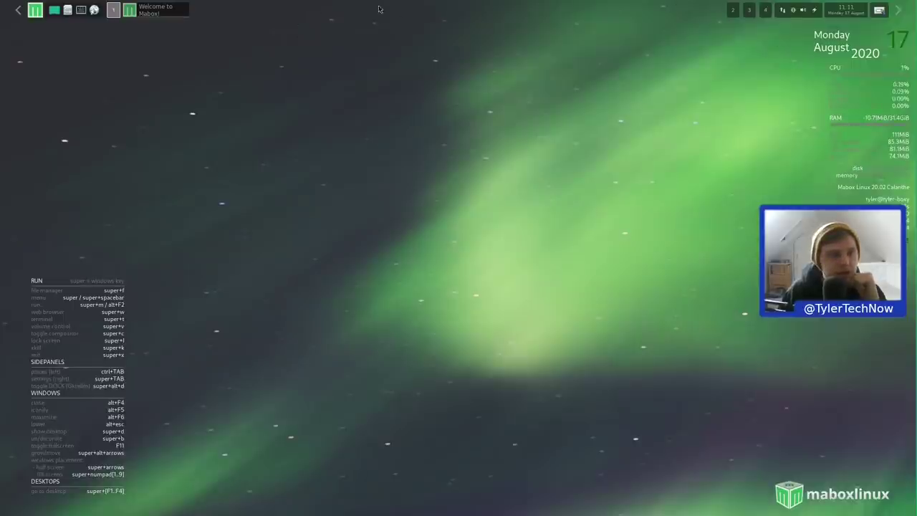
left_click(35, 10)
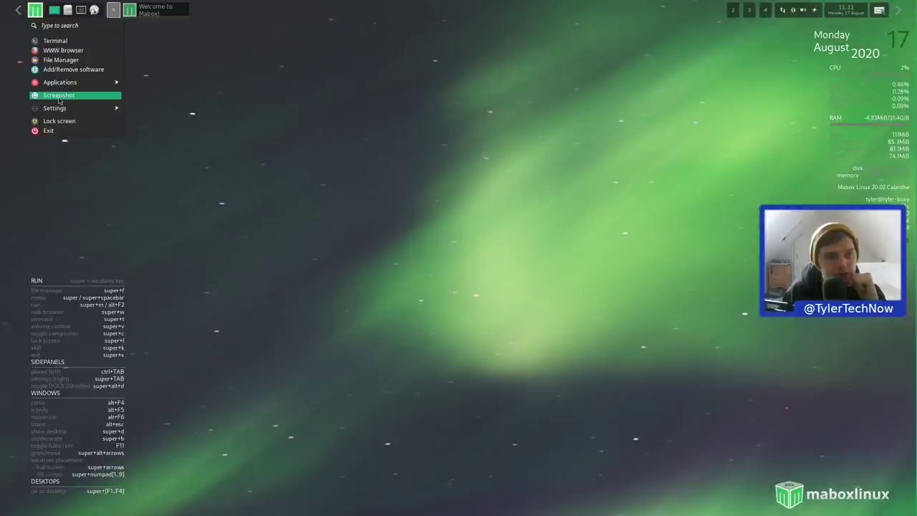
mouse_move(71, 84)
mouse_move(166, 84)
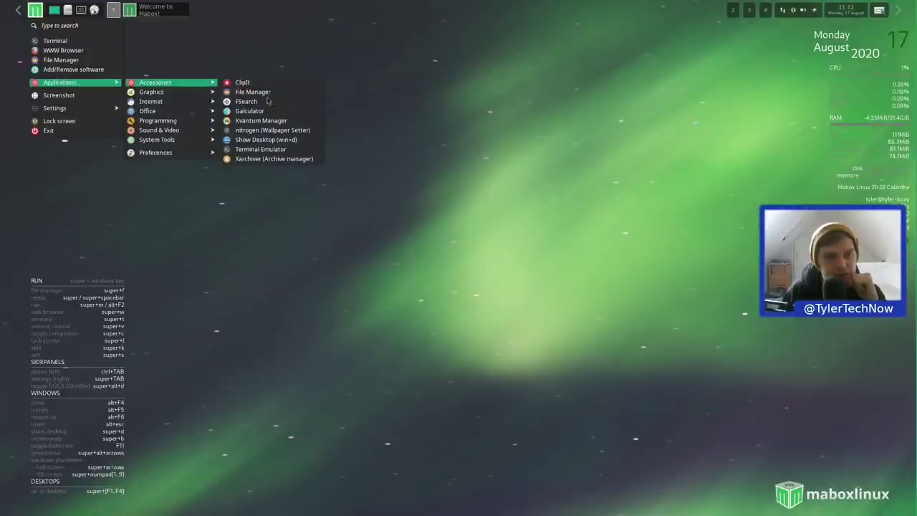
mouse_move(74, 110)
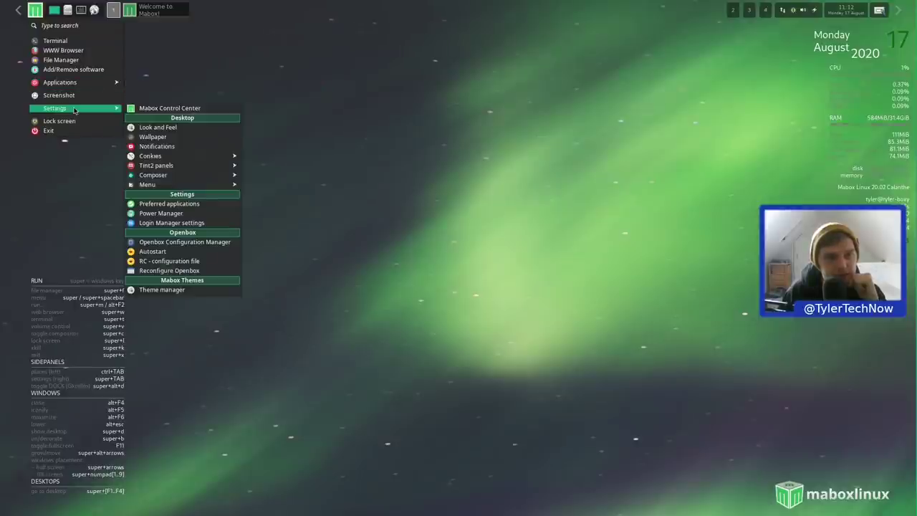
mouse_move(181, 166)
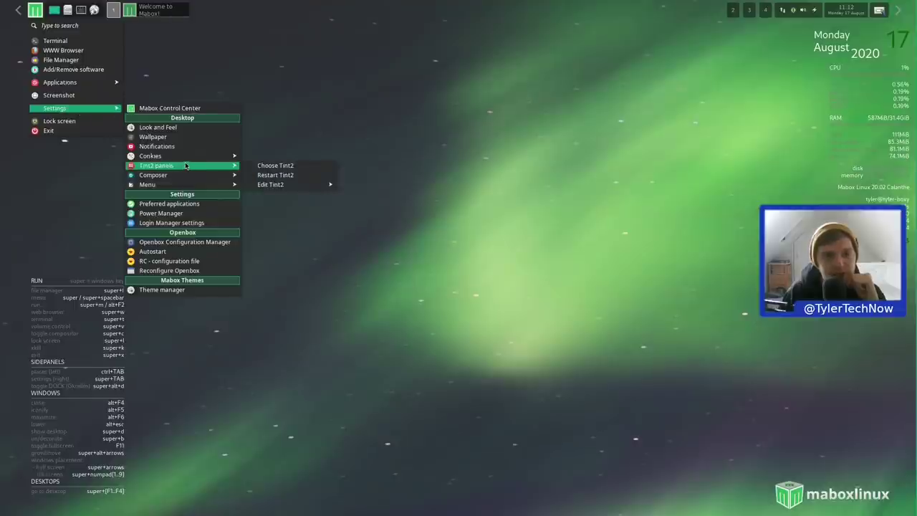
left_click(413, 94)
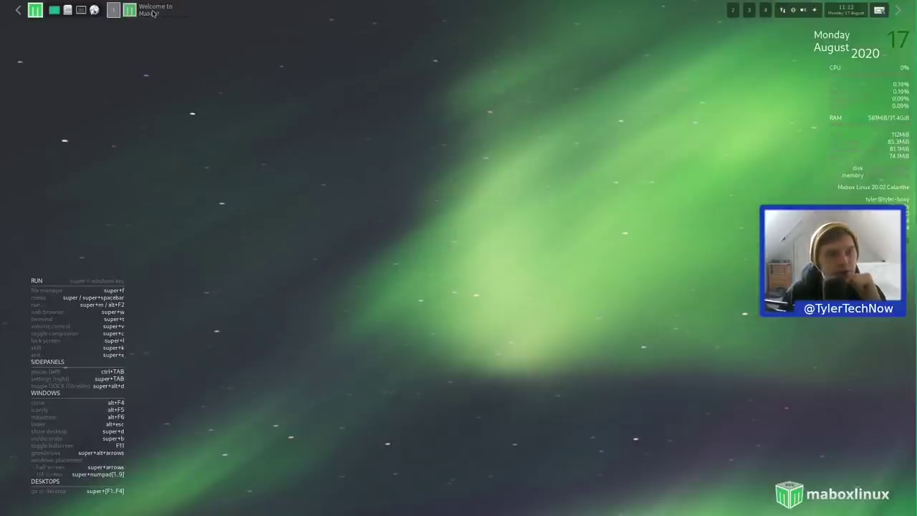
left_click(783, 11)
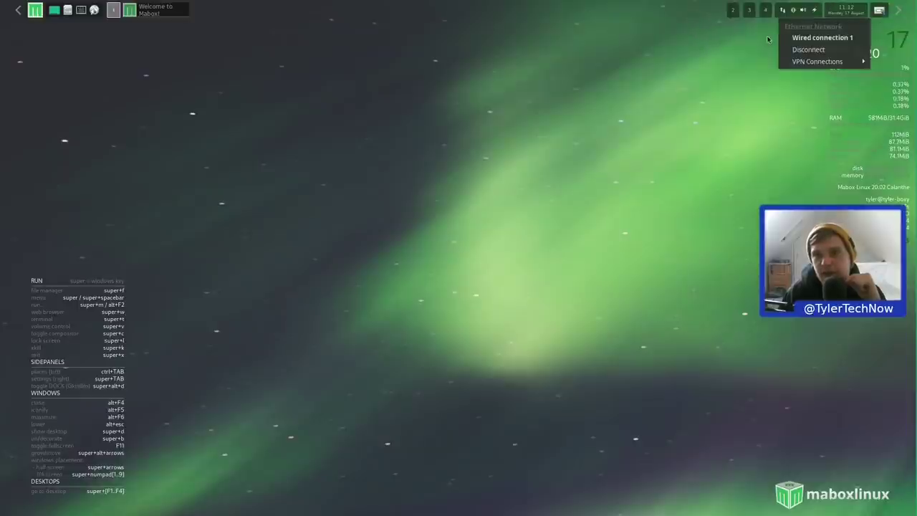
left_click(767, 40)
left_click(794, 12)
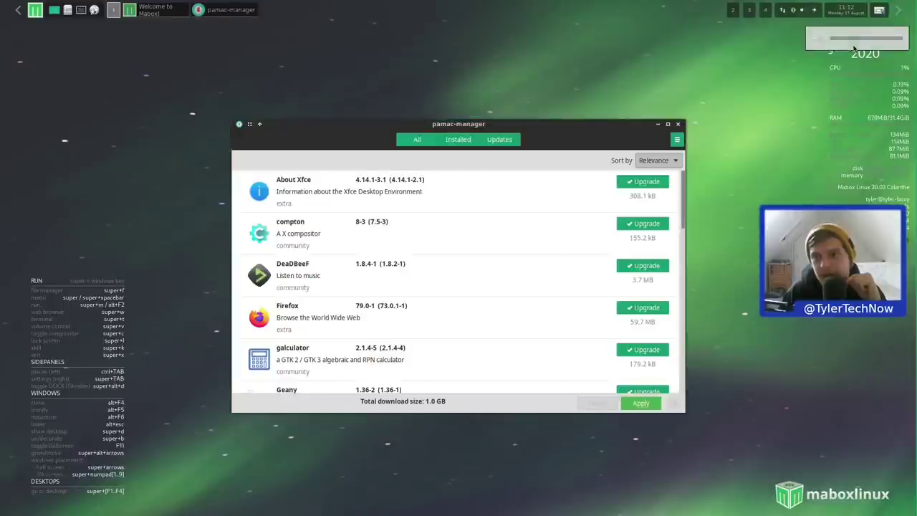
right_click(815, 11)
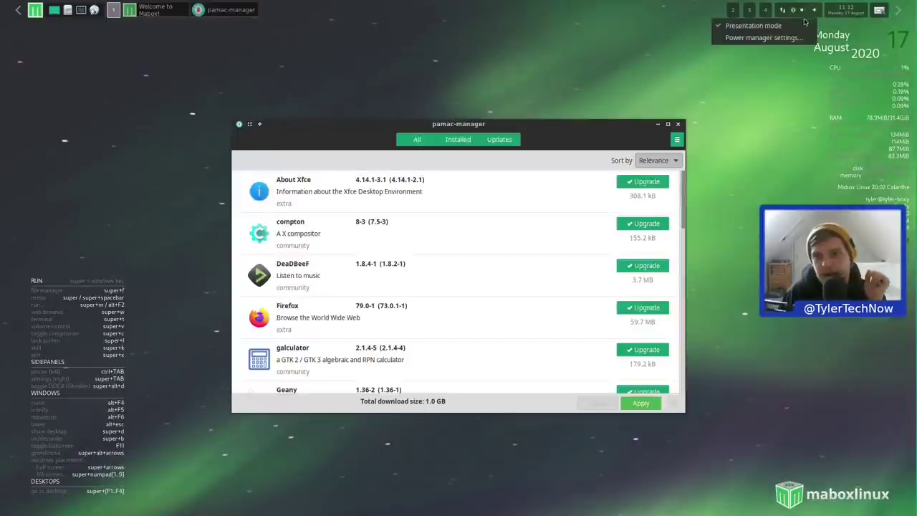
left_click(791, 41)
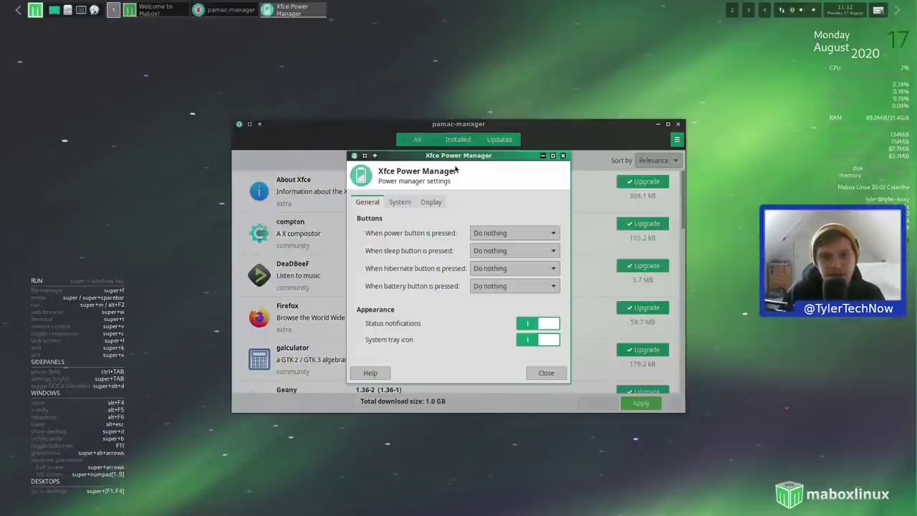
left_click(513, 130)
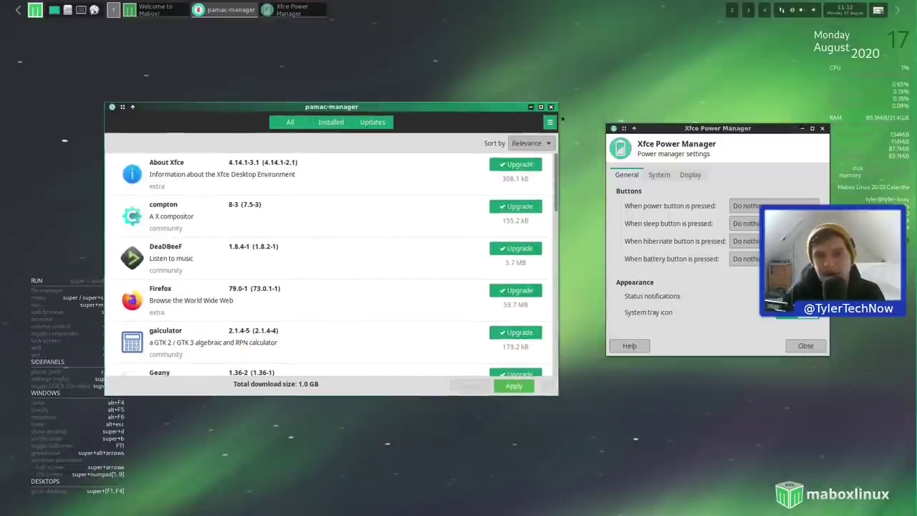
left_click(550, 107)
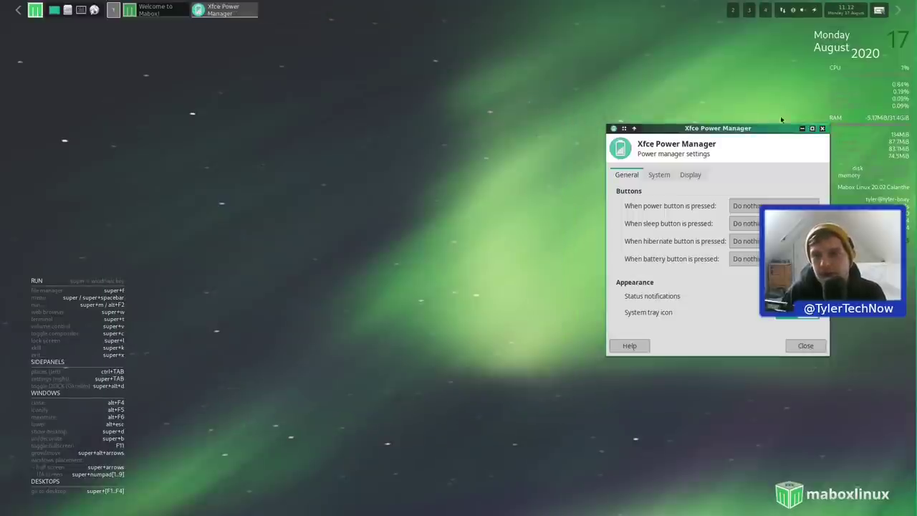
left_click(822, 128)
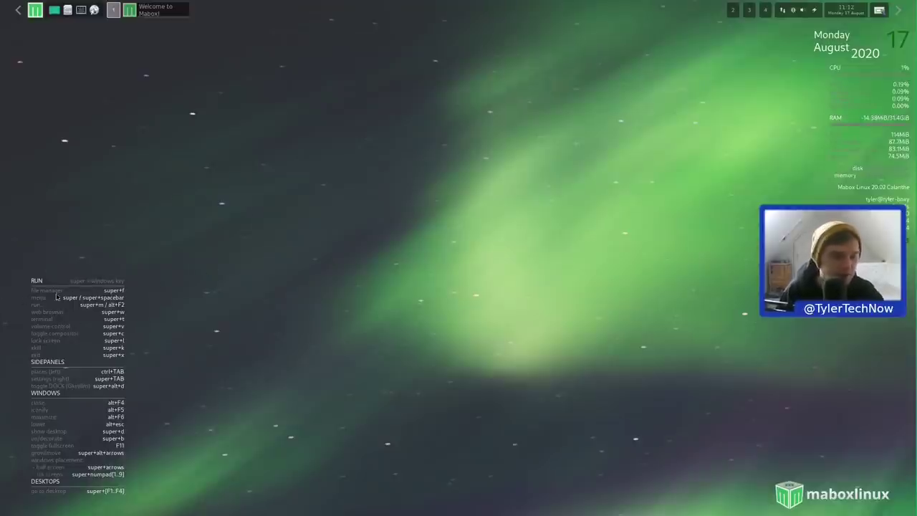
Launch File Manager by searching 'file' in the desktop root menu.
right_click(430, 226)
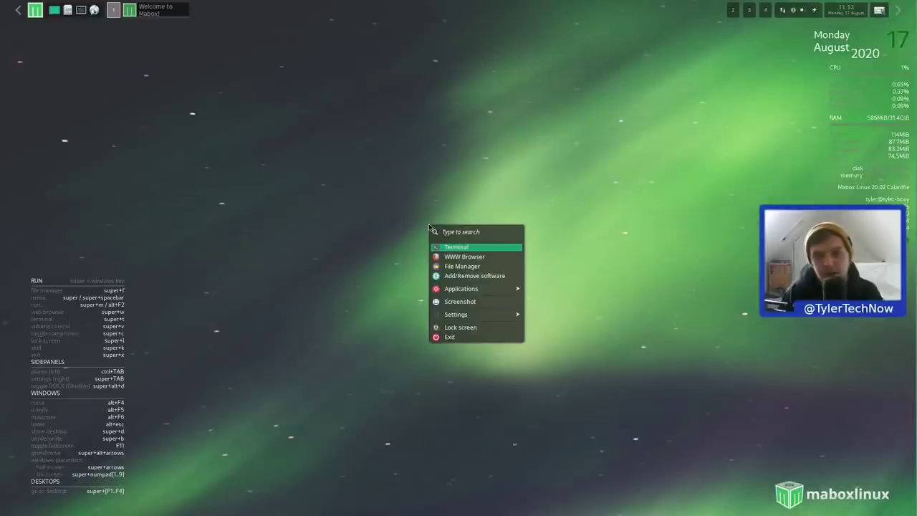
left_click(341, 153)
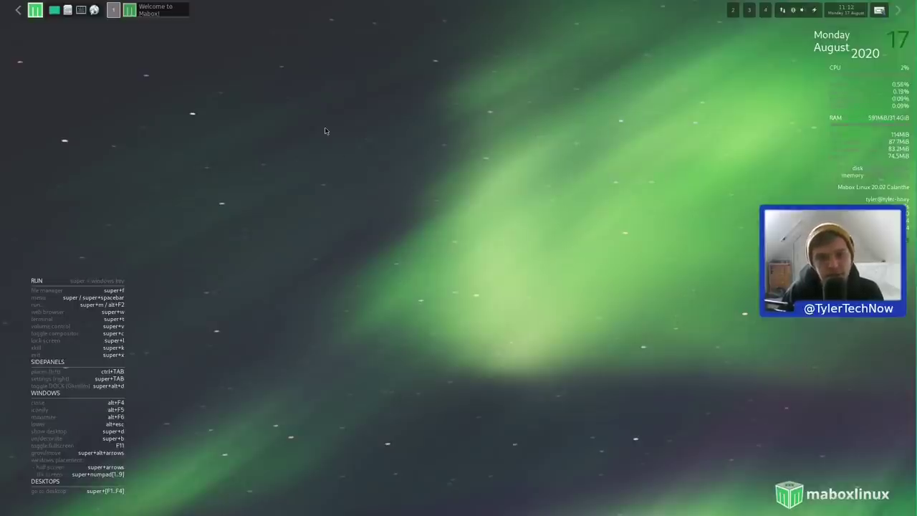
right_click(326, 131)
left_click(284, 132)
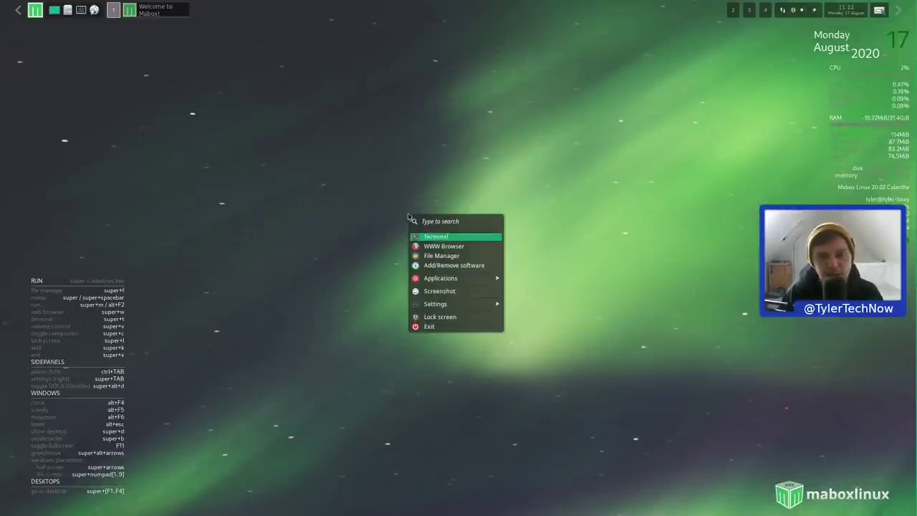
right_click(409, 215)
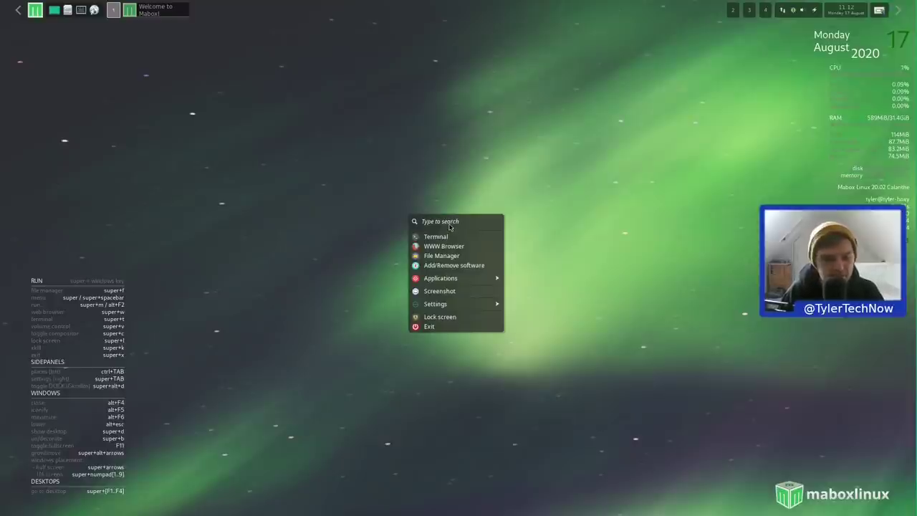
type("file")
key("Return")
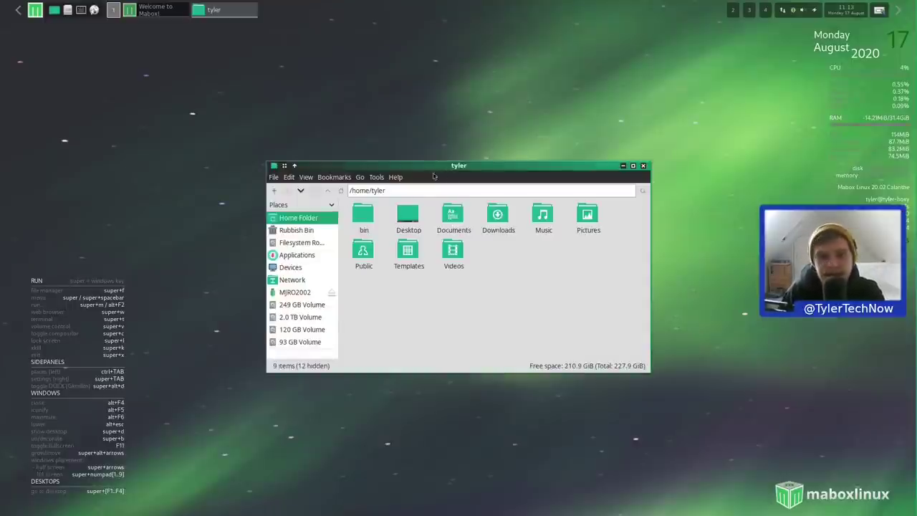
View PCManFM's About information from the Help menu and close the dialog.
left_click(397, 177)
left_click(406, 191)
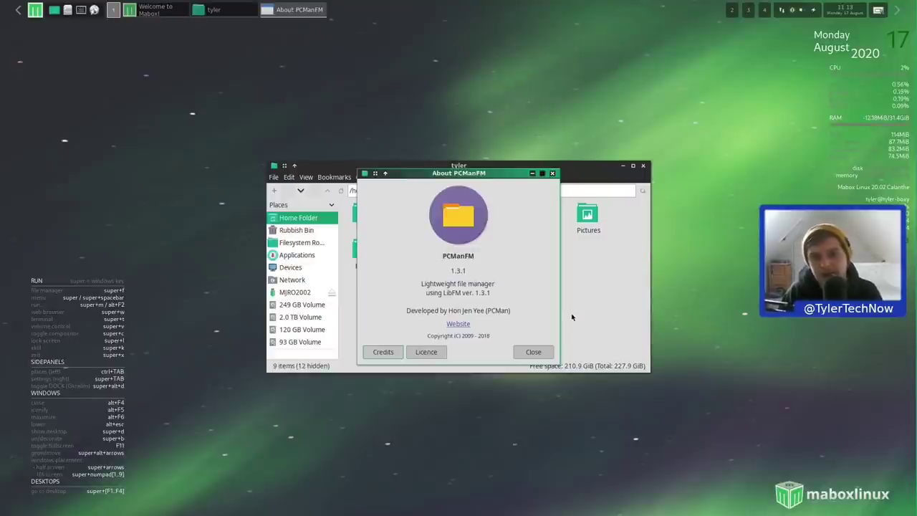
left_click(534, 351)
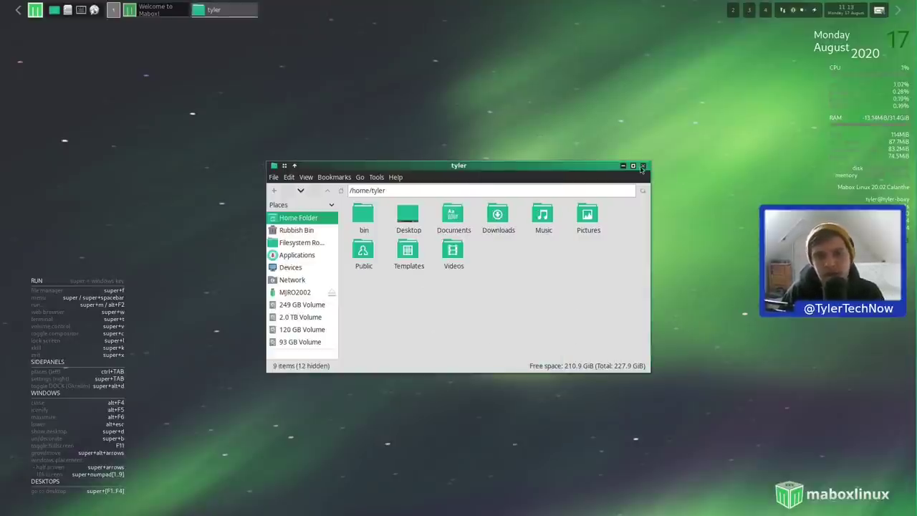
Close the file manager, reopen it with Super+F, and close it again.
left_click(643, 167)
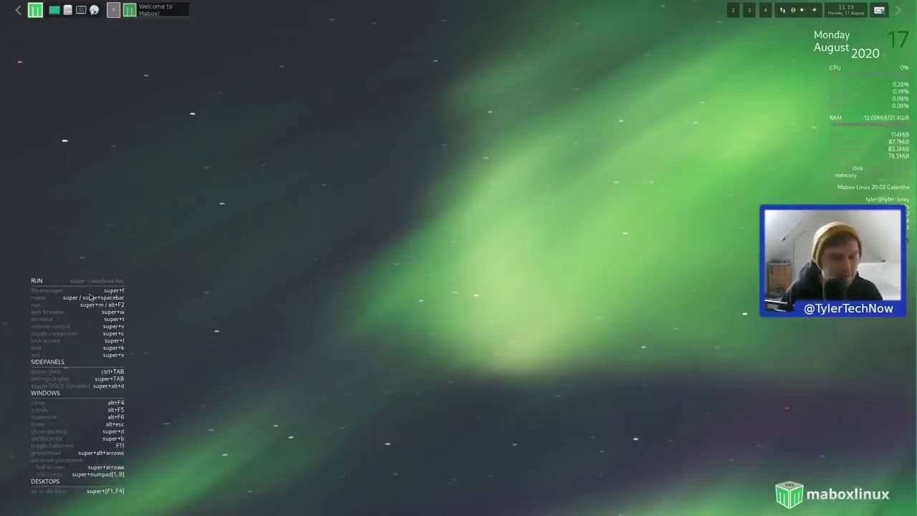
key("super+f")
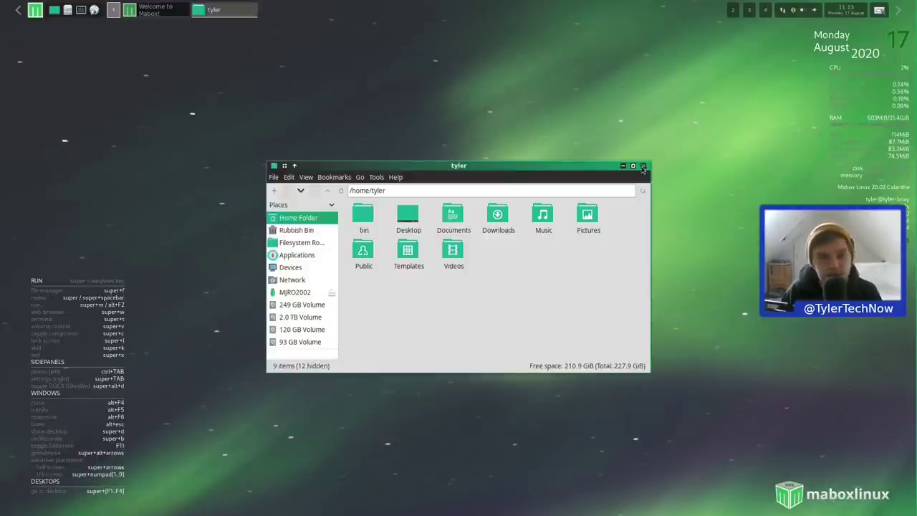
left_click(644, 168)
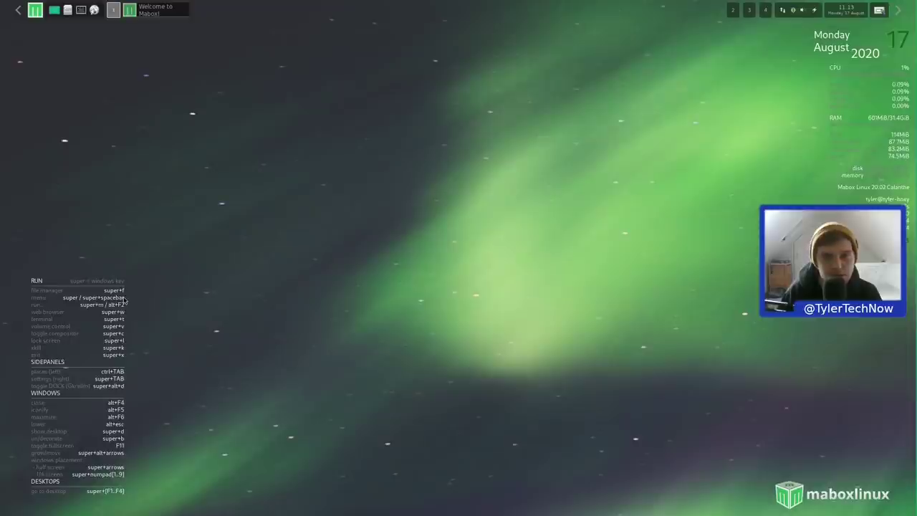
right_click(124, 301)
left_click(303, 207)
right_click(455, 193)
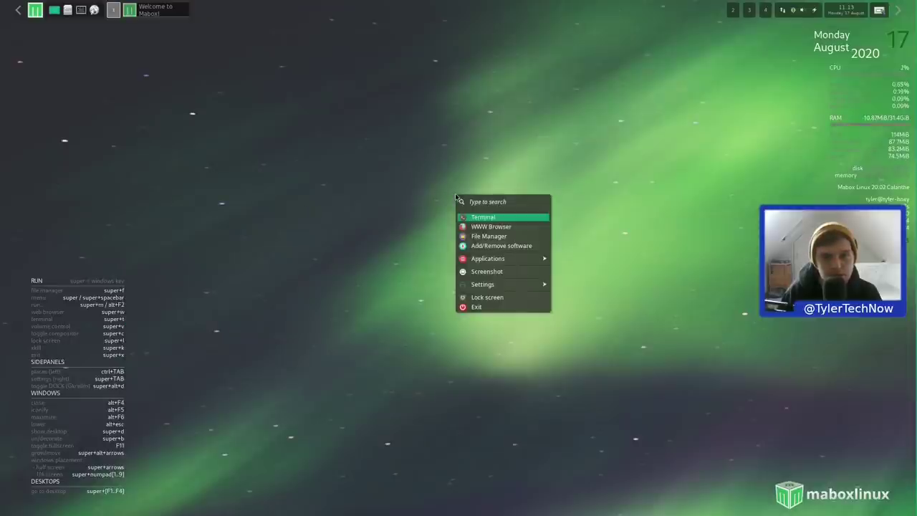
left_click(410, 195)
right_click(410, 194)
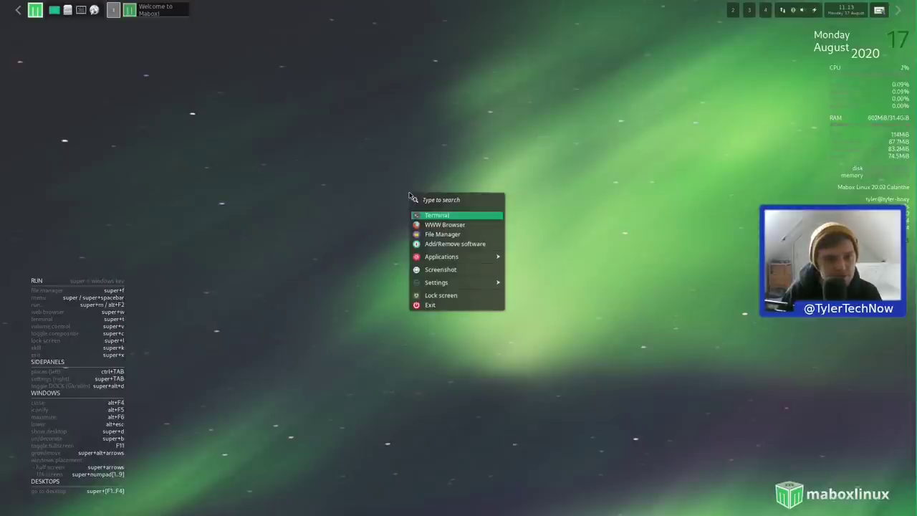
left_click(409, 196)
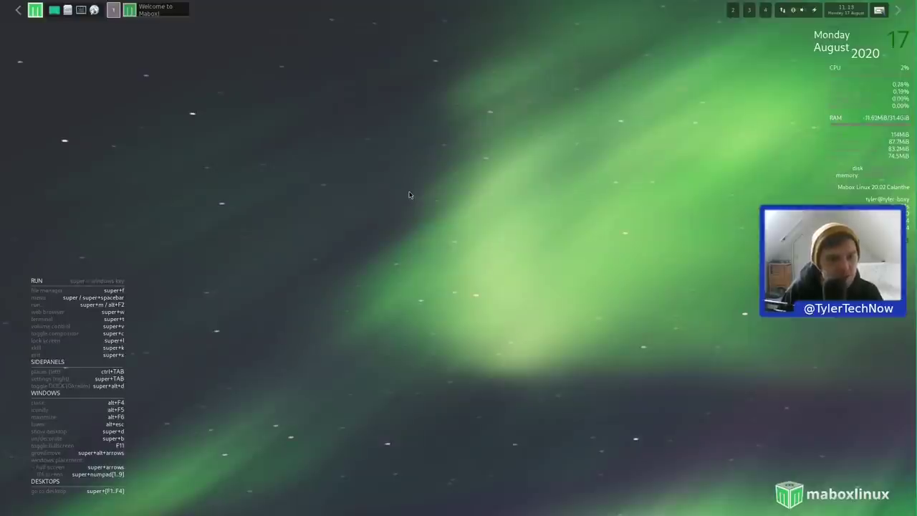
right_click(410, 195)
left_click(313, 201)
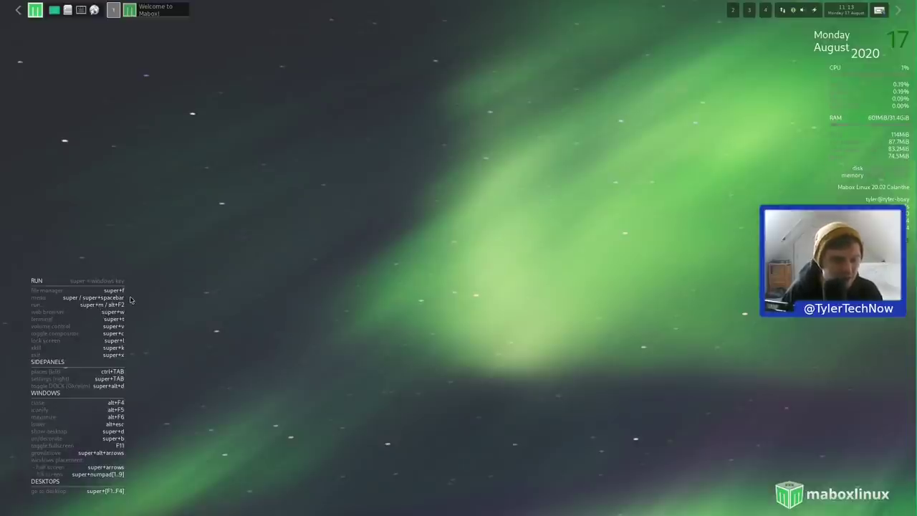
key("alt+F2")
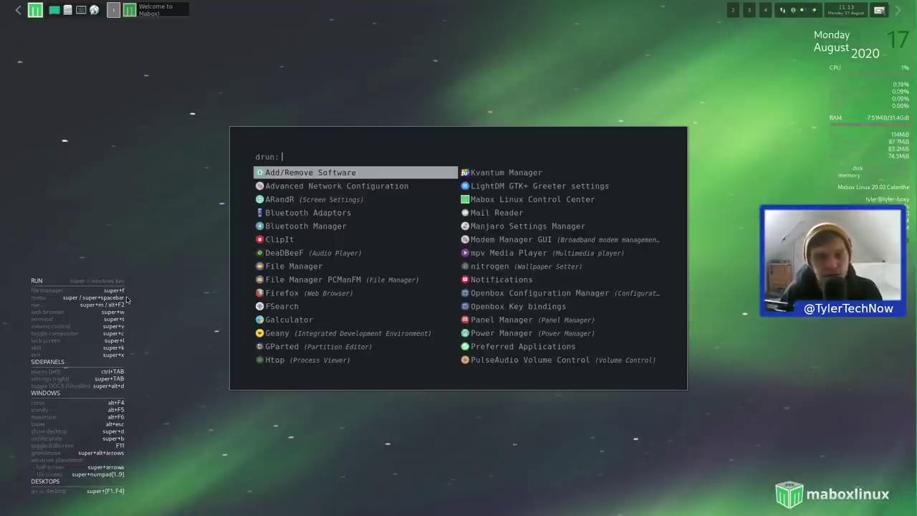
type("geany")
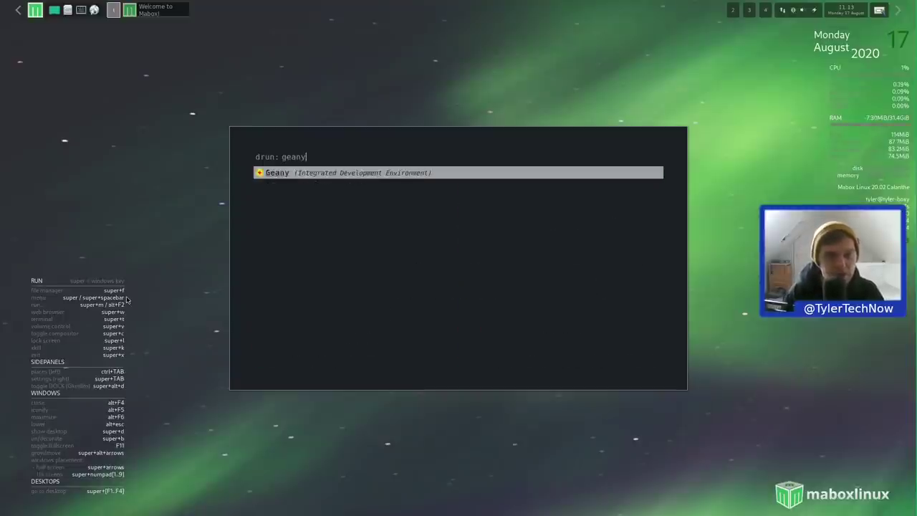
key("Return")
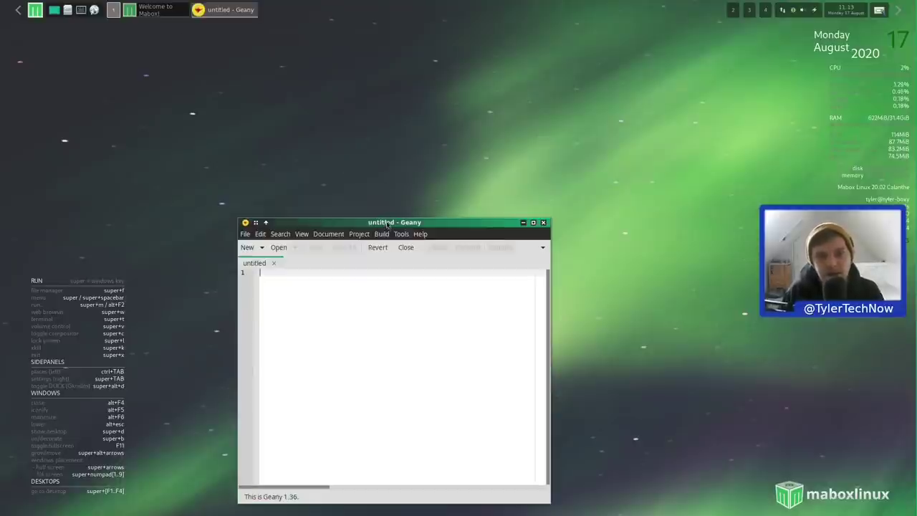
left_click(596, 116)
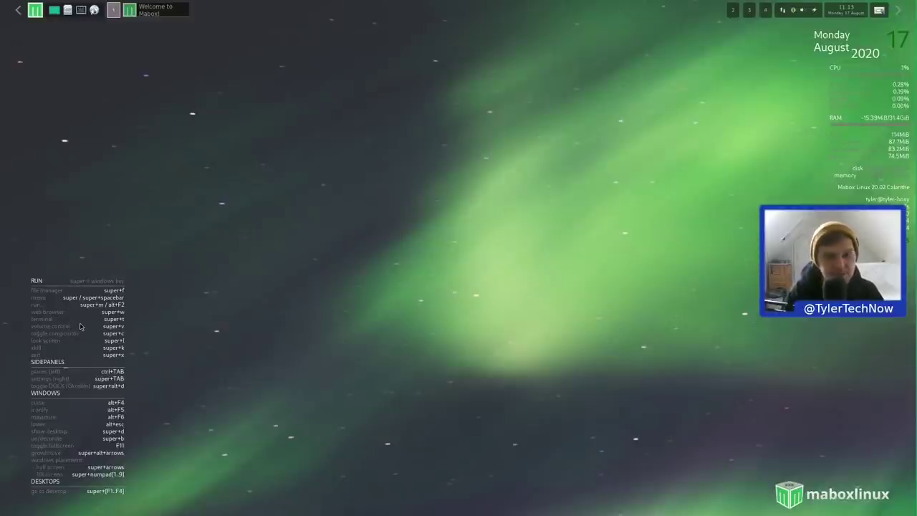
key("super+t")
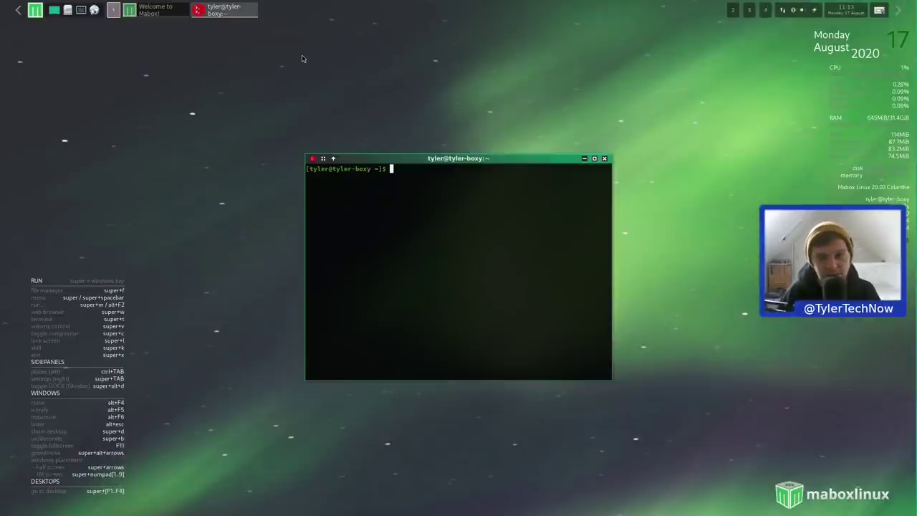
key("super+t")
left_click_drag(195, 25, 699, 175)
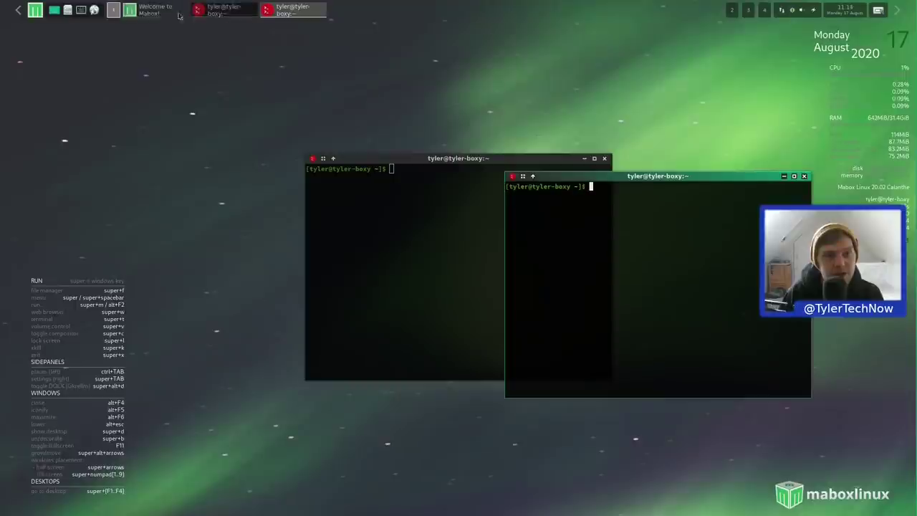
left_click(277, 17)
left_click(228, 11)
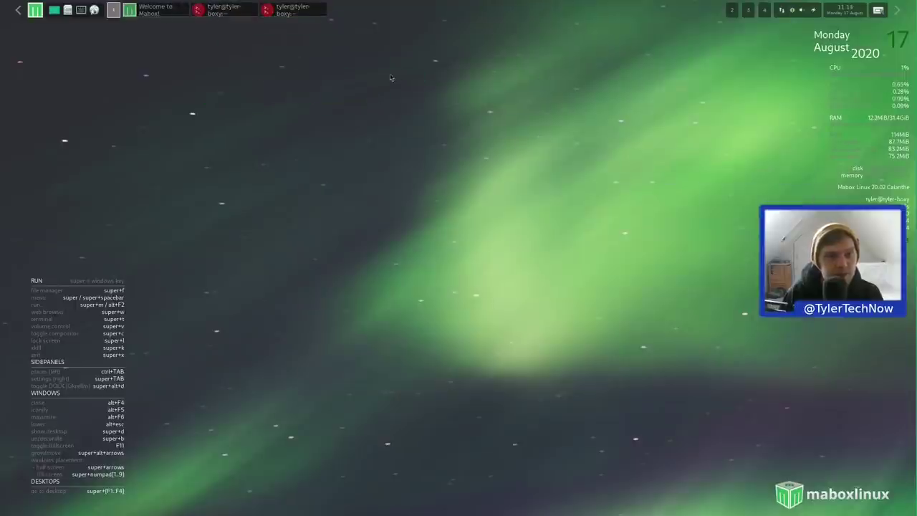
left_click(233, 11)
left_click(315, 12)
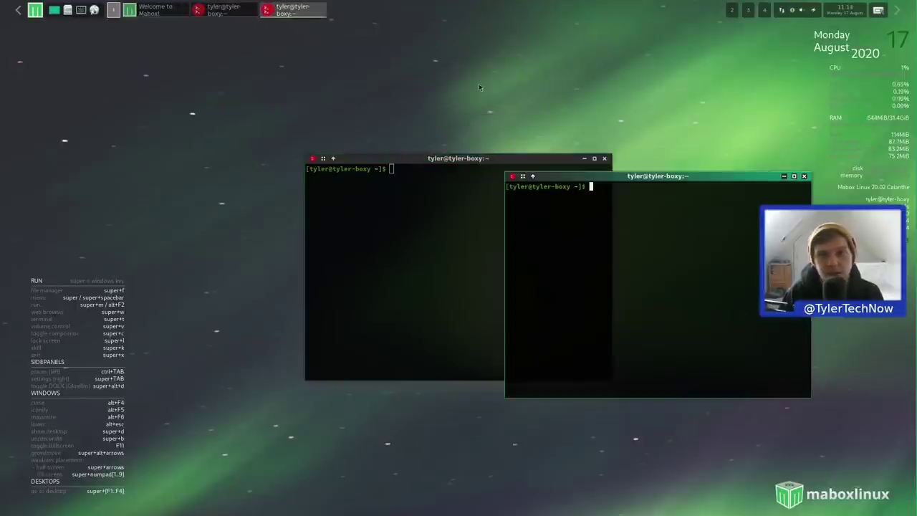
left_click(805, 176)
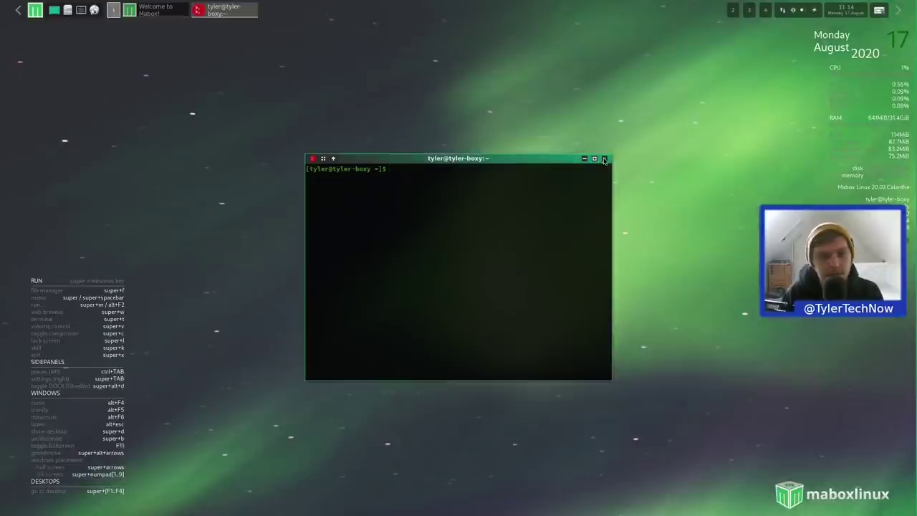
left_click(604, 158)
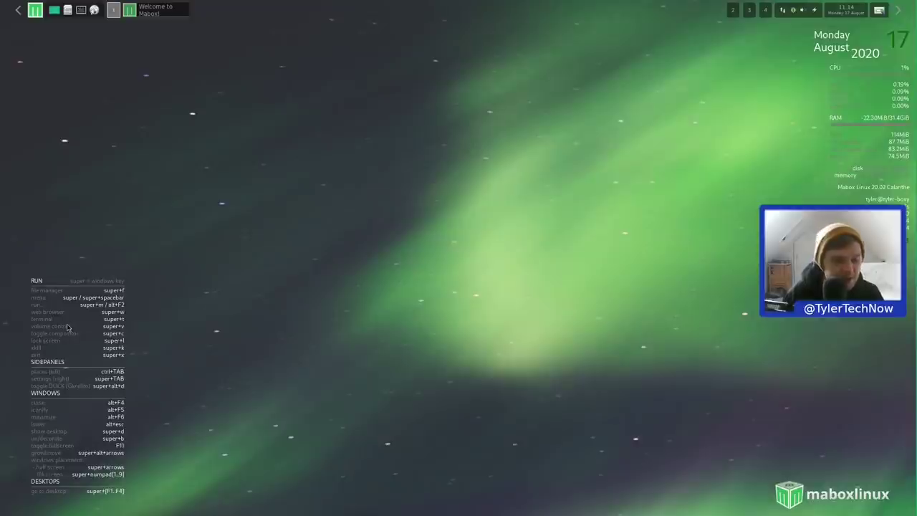
key("super+v")
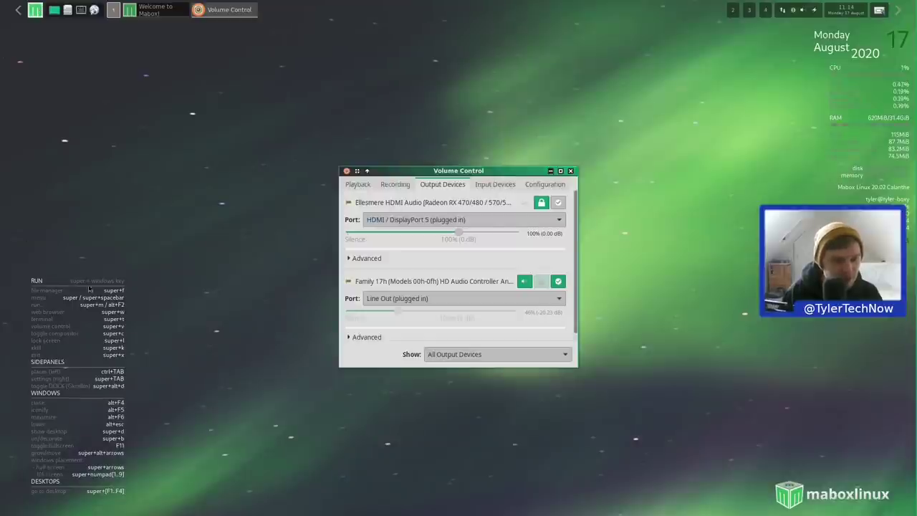
key("alt+F2")
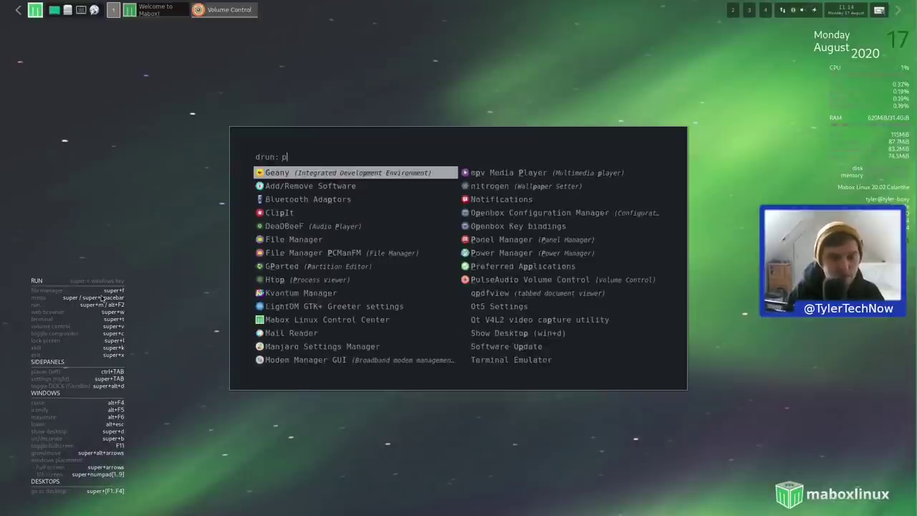
type("vol")
key("Return")
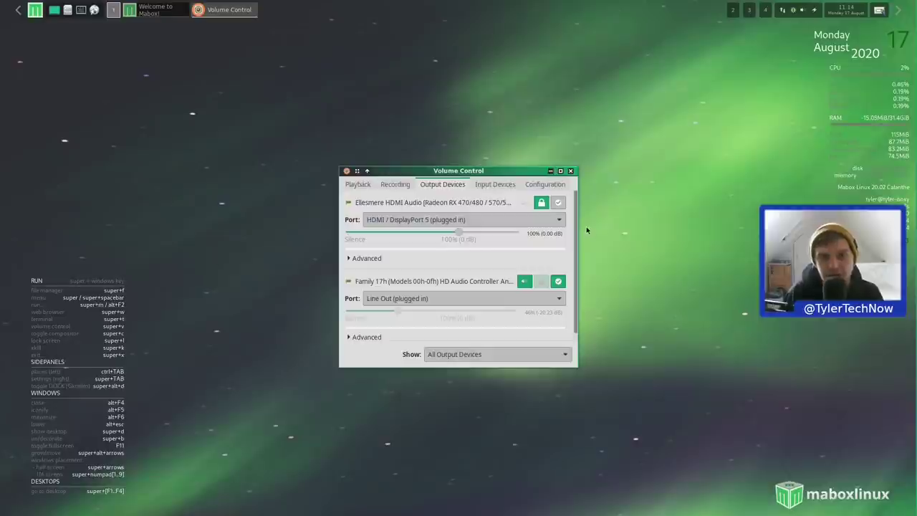
left_click(571, 172)
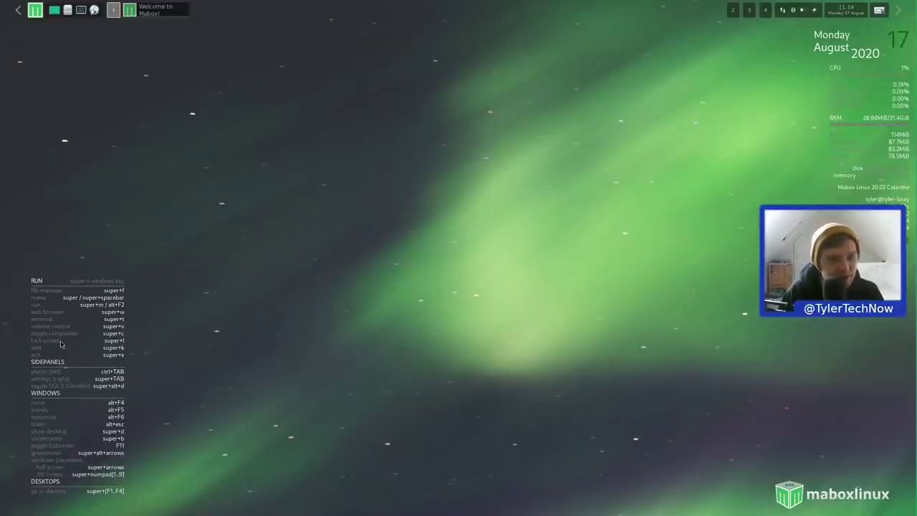
key("super+l")
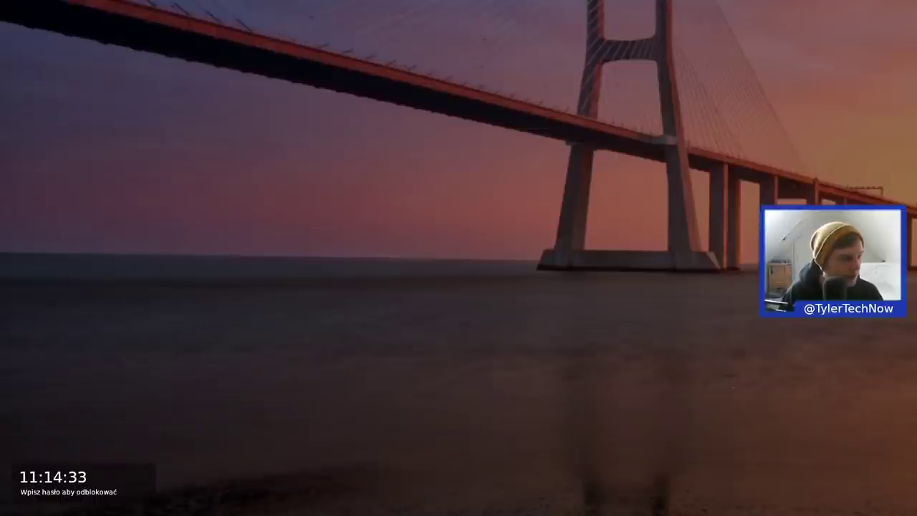
type("*")
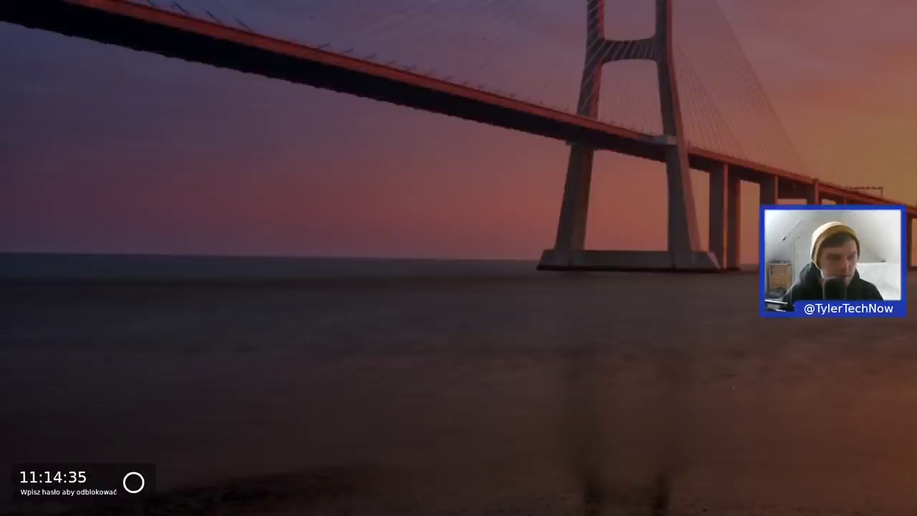
key("Return")
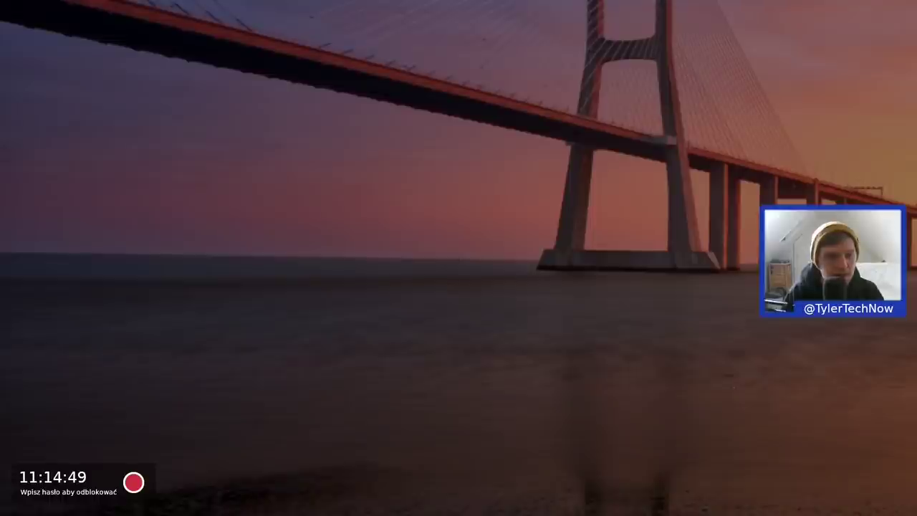
key("Return")
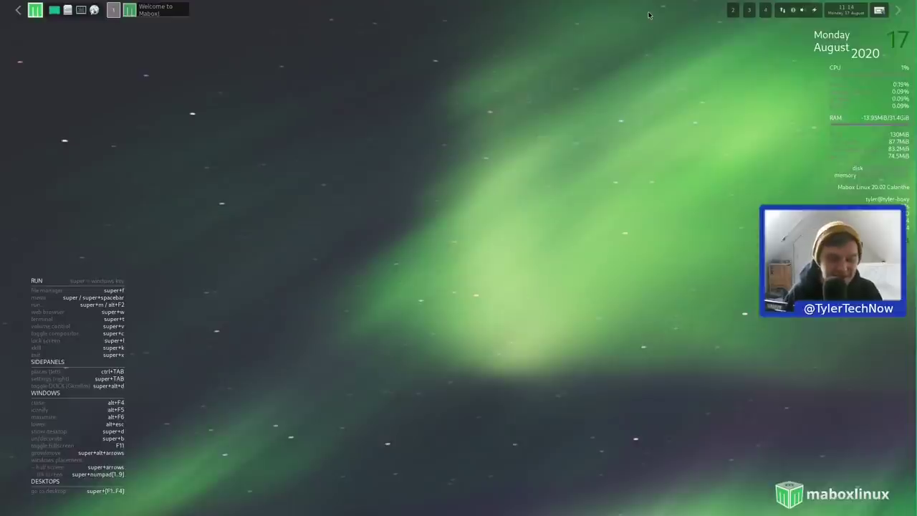
key("super+l")
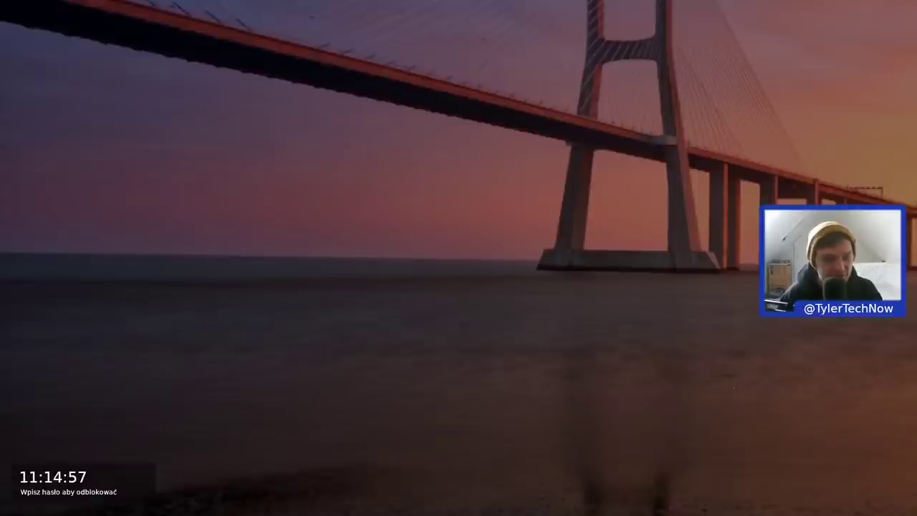
type("********")
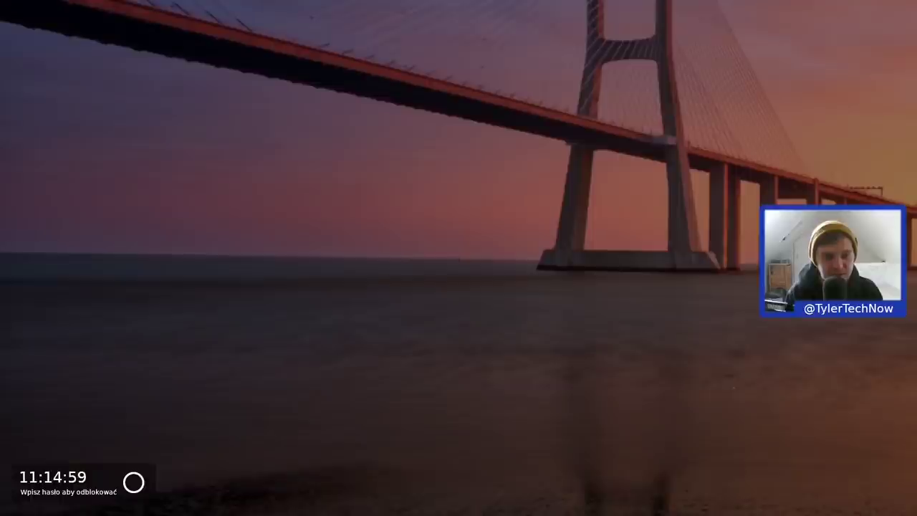
key("Return")
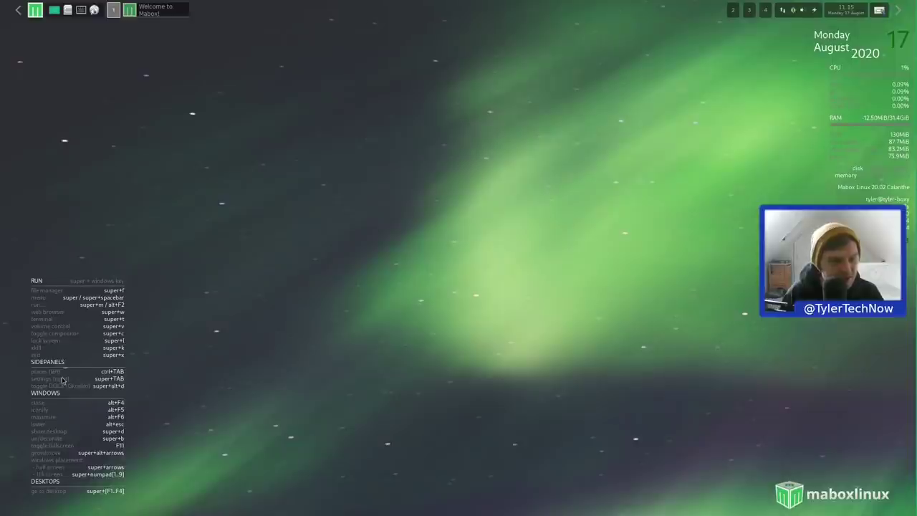
key("ctrl+Tab")
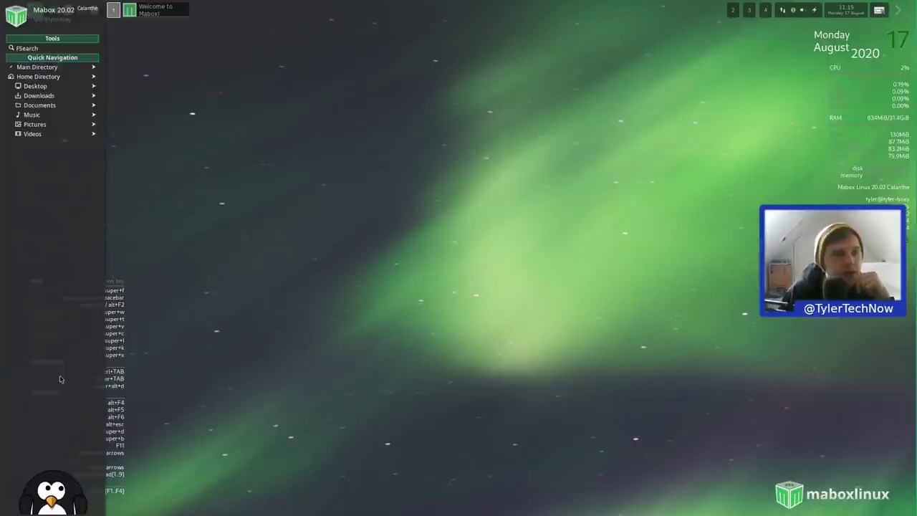
mouse_move(71, 75)
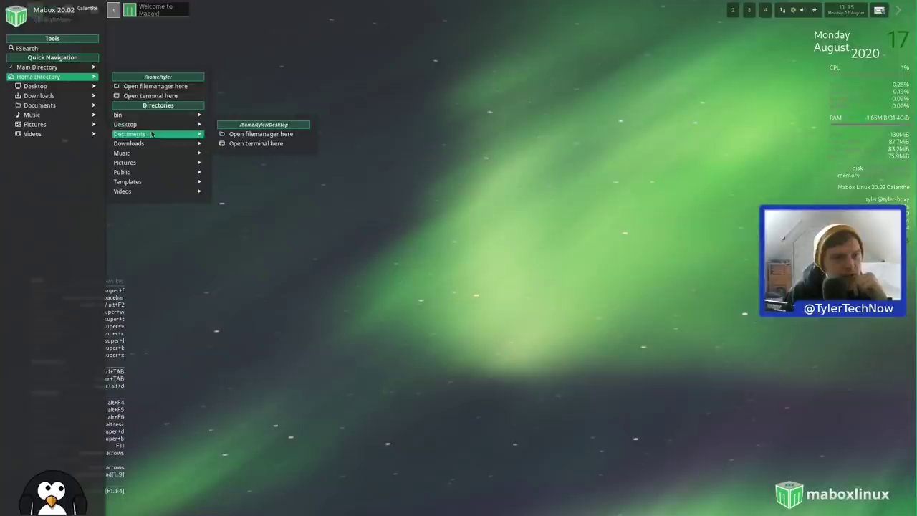
mouse_move(151, 137)
left_click(243, 144)
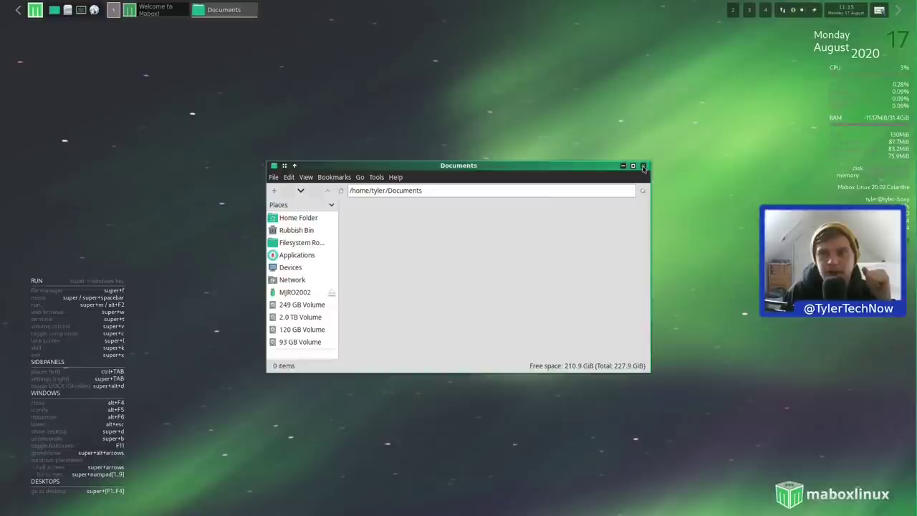
left_click(643, 166)
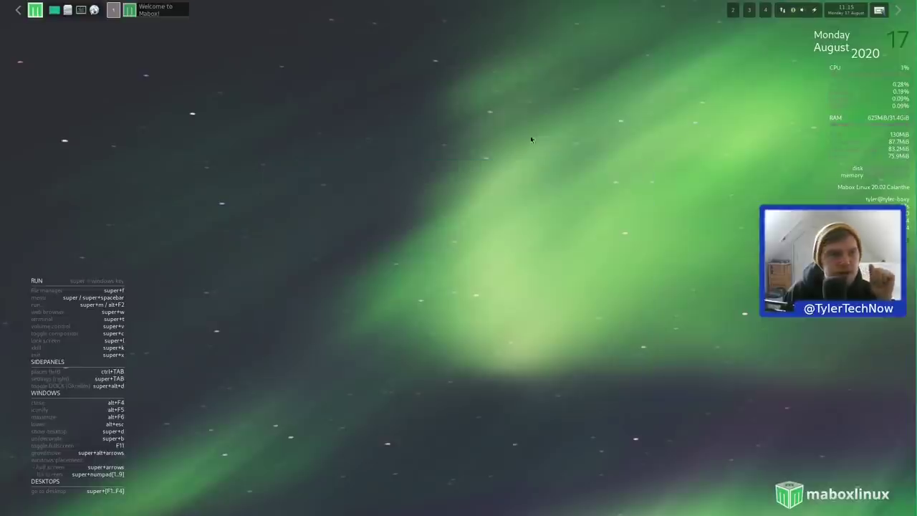
left_click(20, 15)
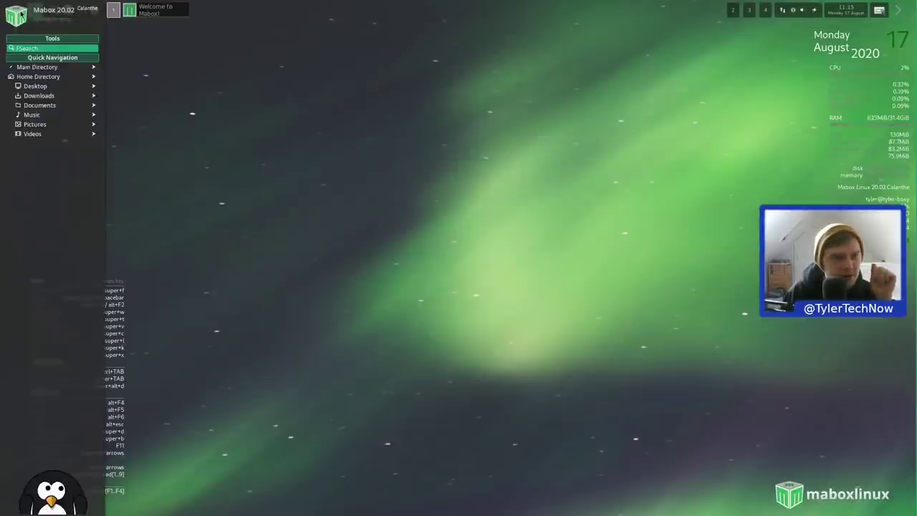
left_click(43, 48)
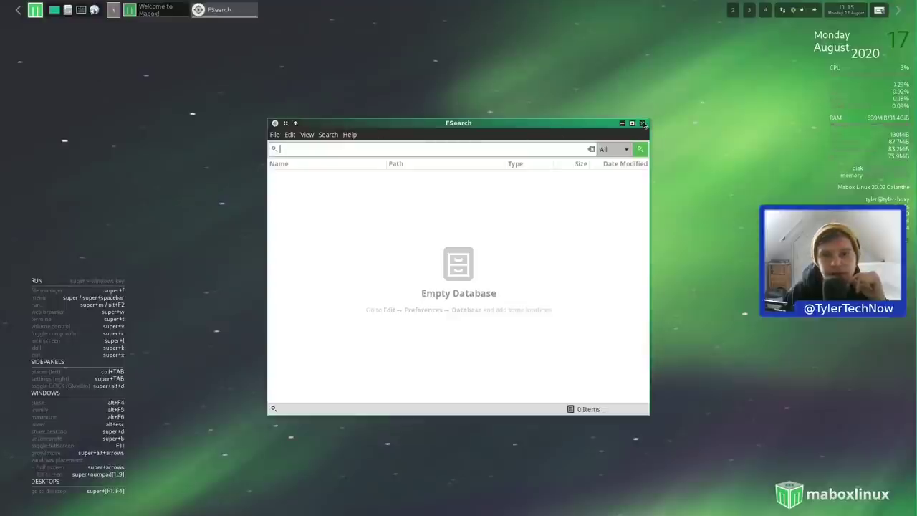
left_click(643, 125)
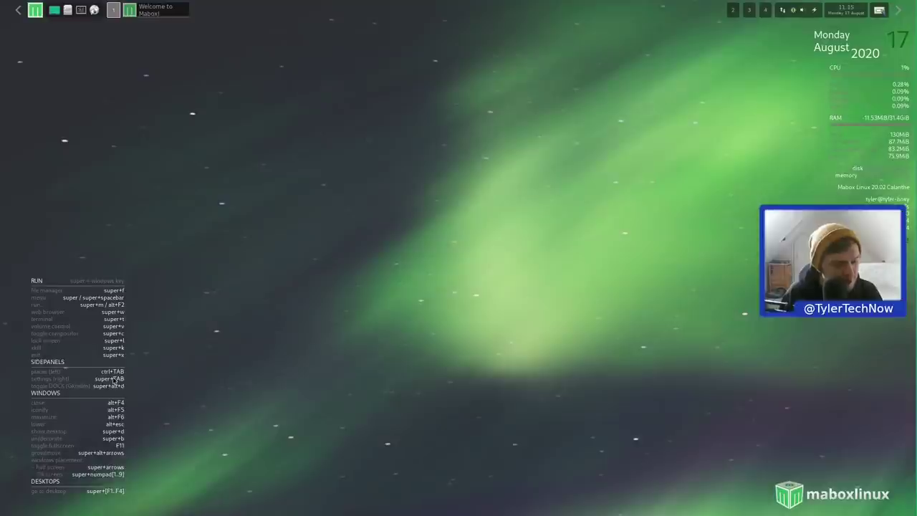
From the sidepanel, set Menu/Sidepanels Size to tiny, then small, then back to normal.
key("super+Tab")
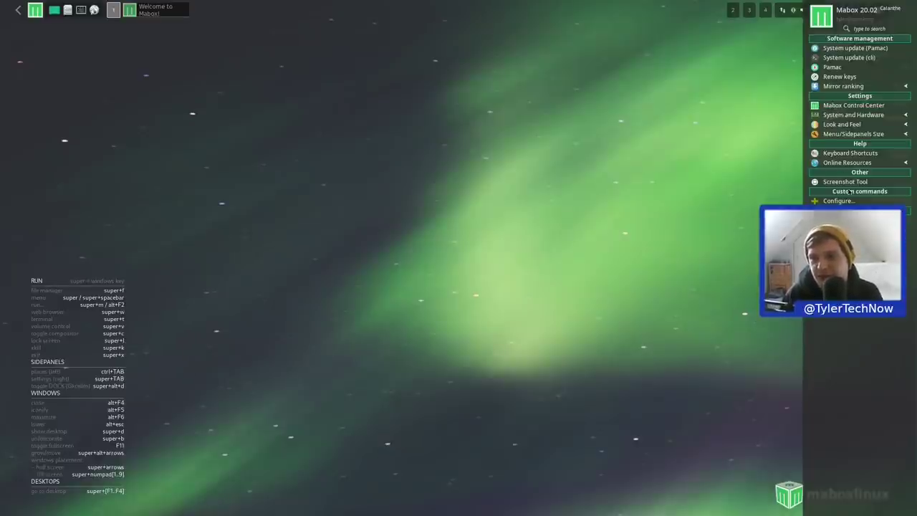
mouse_move(855, 136)
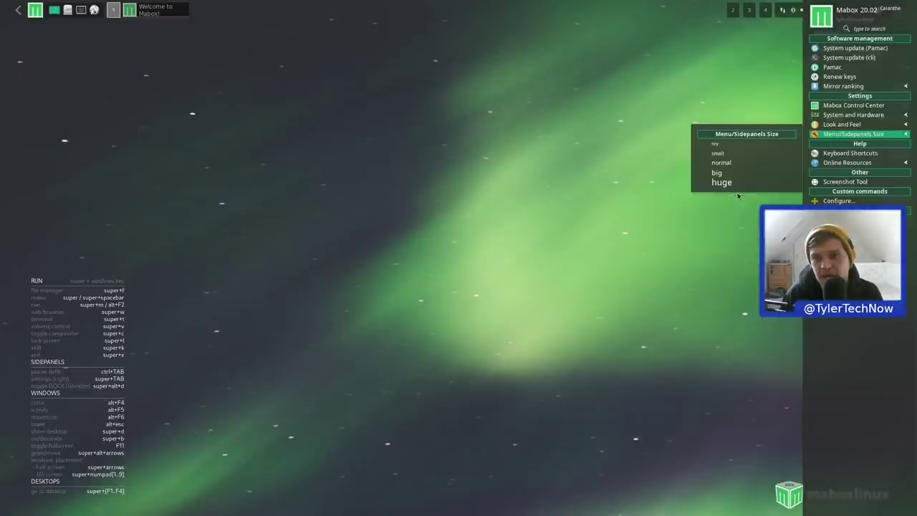
left_click(731, 165)
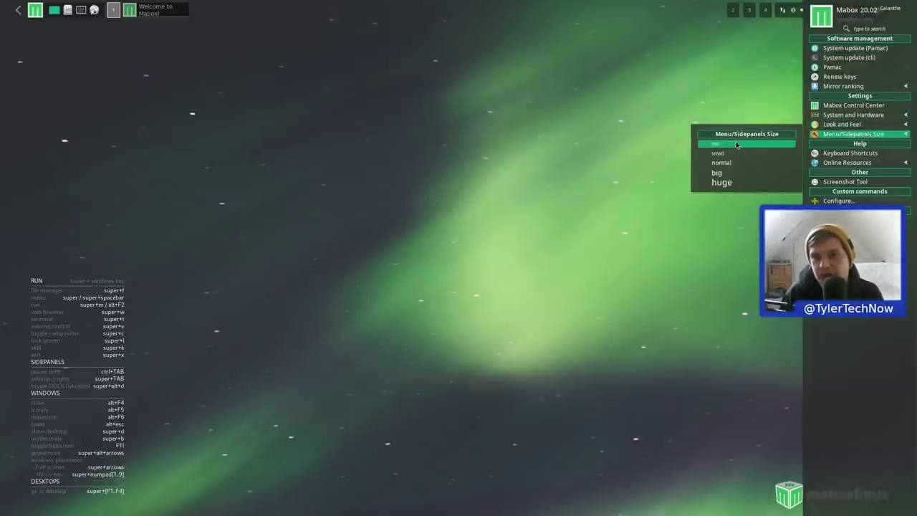
left_click(736, 145)
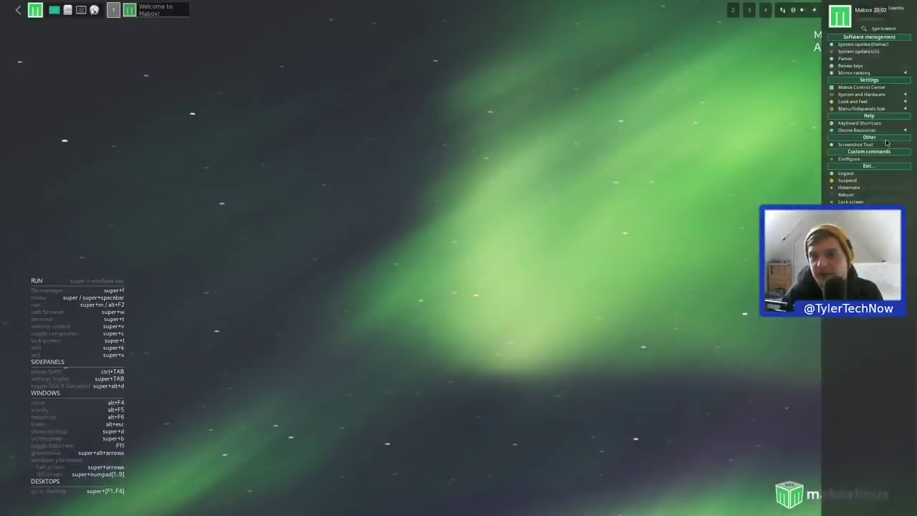
mouse_move(862, 113)
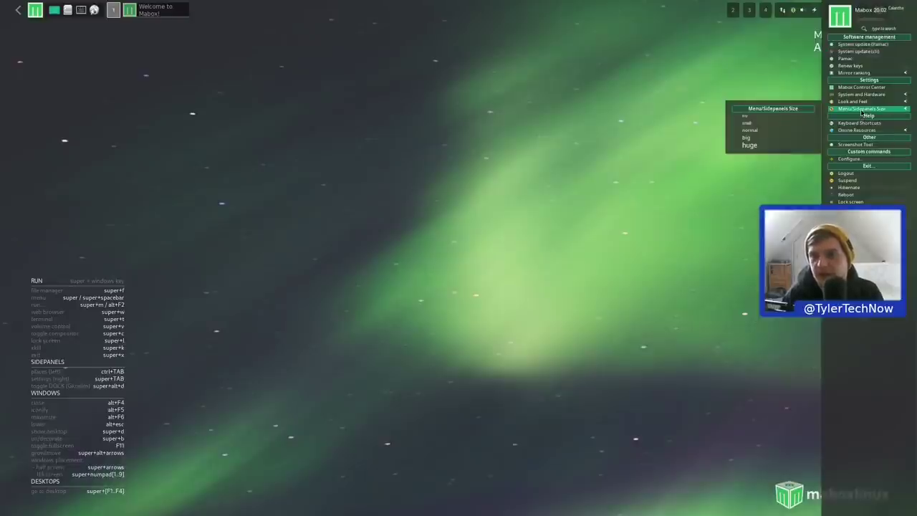
left_click(773, 123)
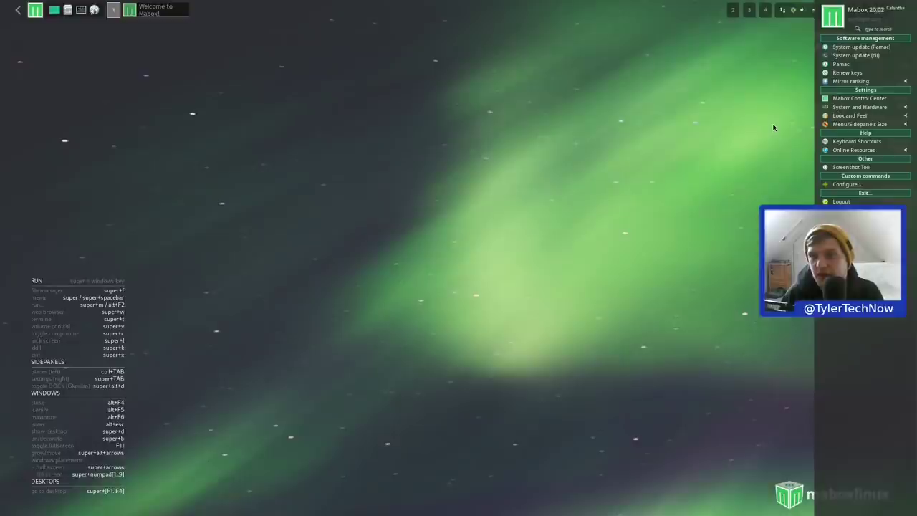
mouse_move(860, 124)
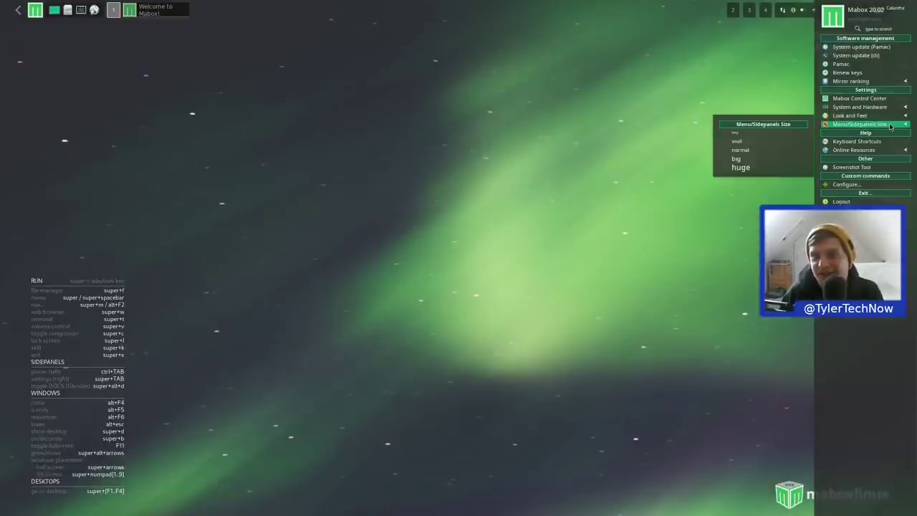
left_click(764, 149)
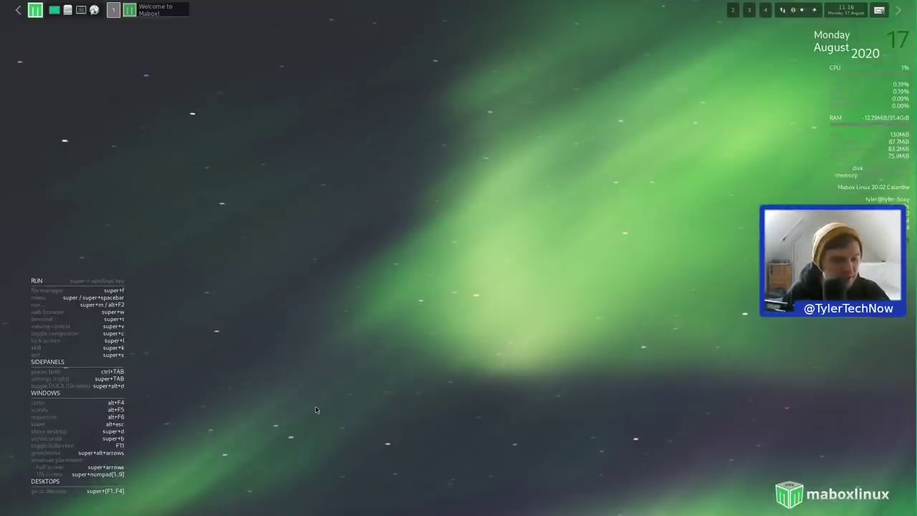
Switch through workspaces 2, 3 and 4 back to 1, then open the main menu.
key("super+F2")
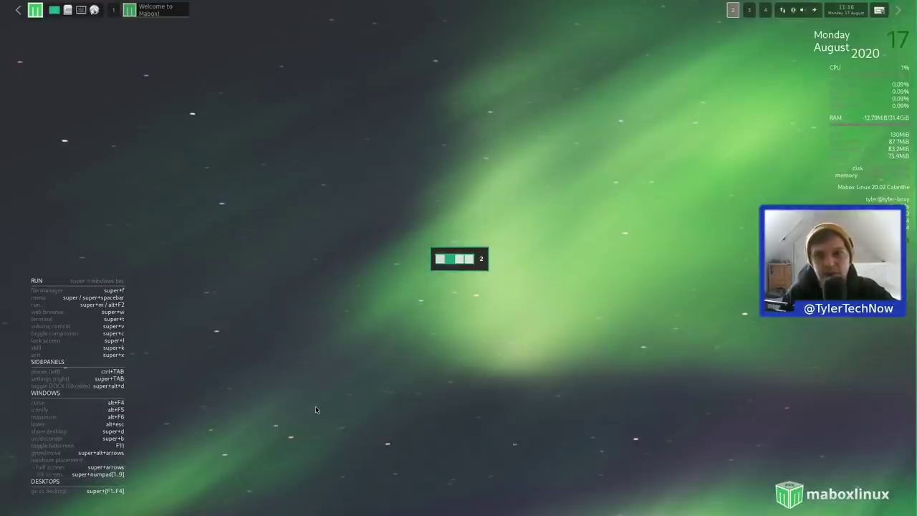
key("super+F3")
key("super+F4")
key("super+F1")
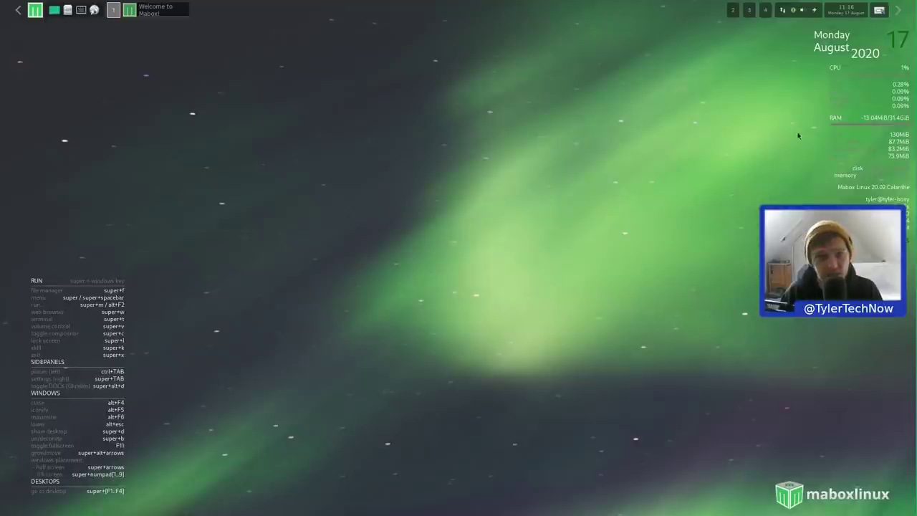
left_click(35, 11)
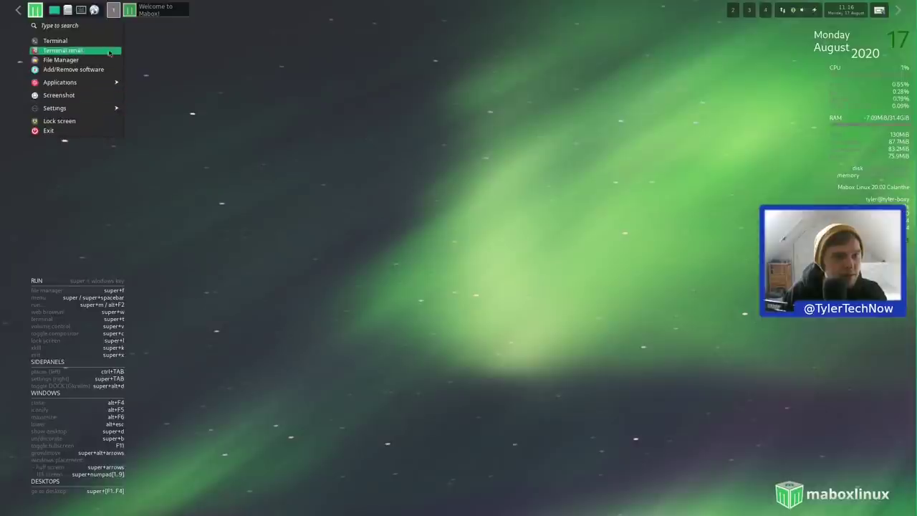
Launch Firefox, then view Kvantum Manager's Change/Delete Theme options and close it.
left_click(60, 52)
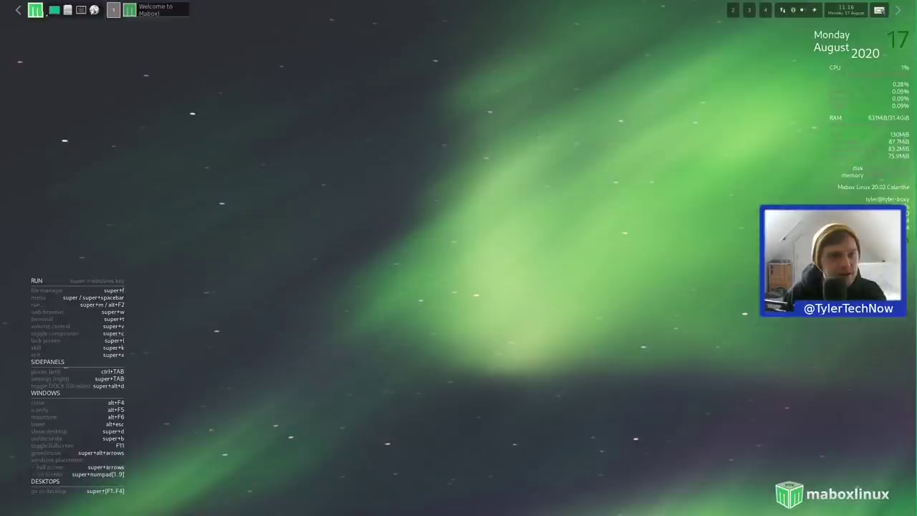
left_click(35, 10)
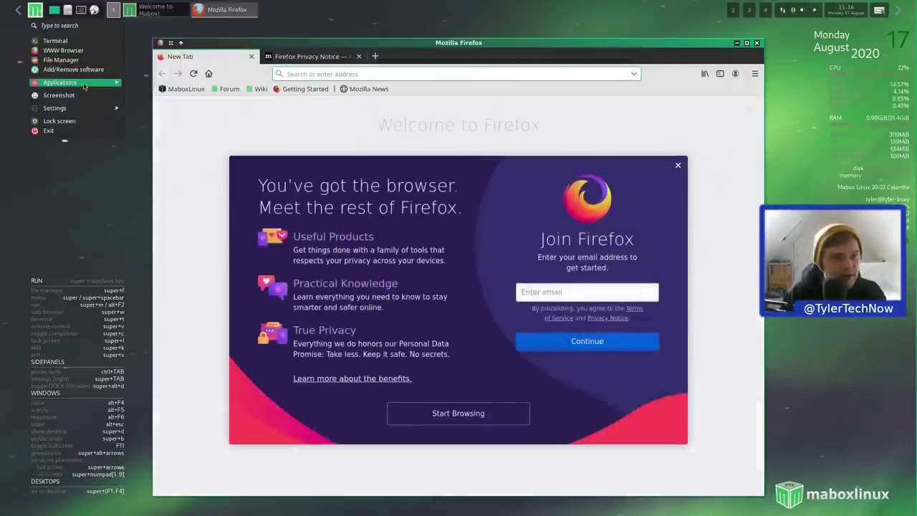
mouse_move(84, 86)
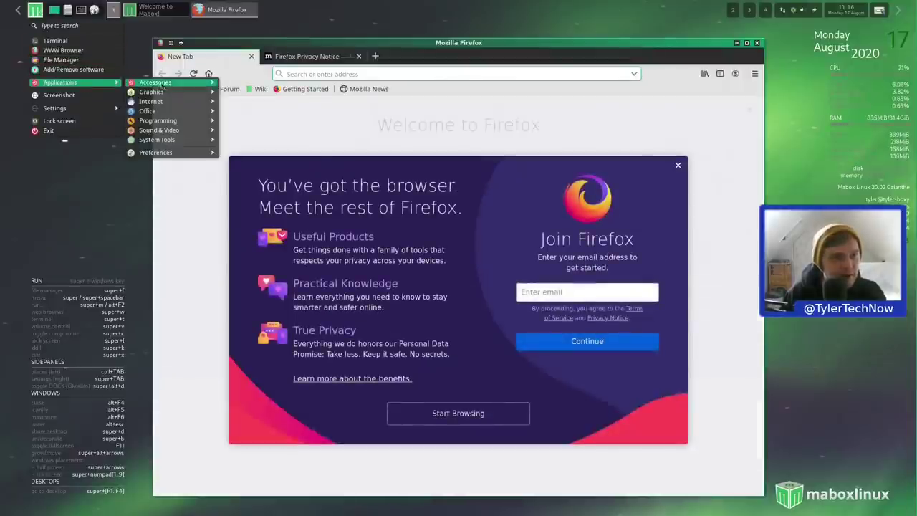
mouse_move(174, 86)
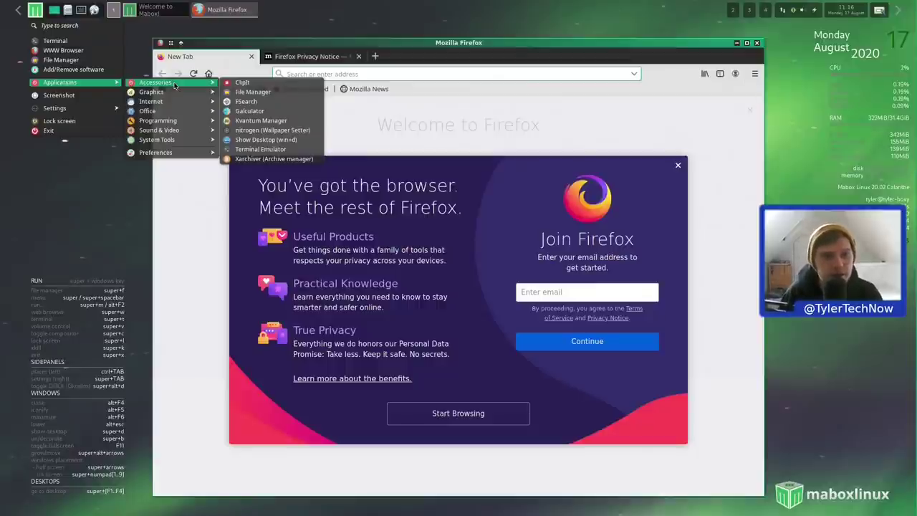
left_click(261, 120)
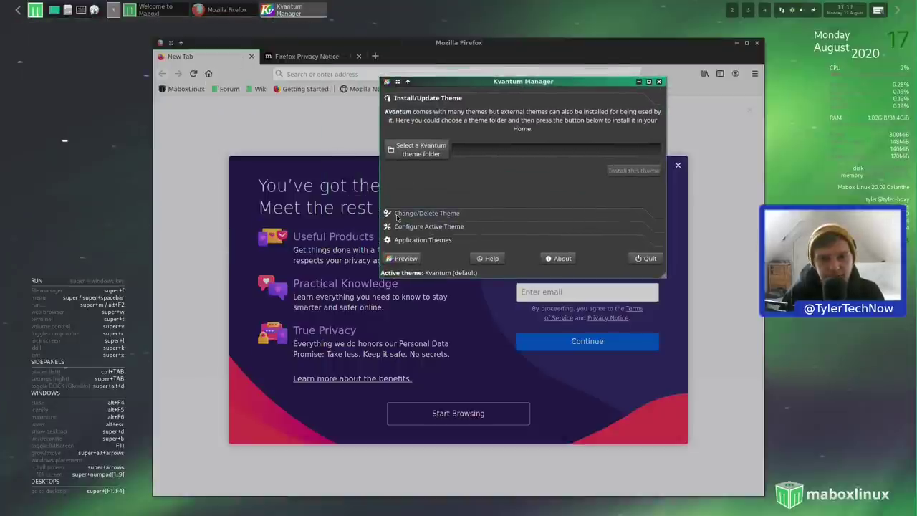
left_click(429, 213)
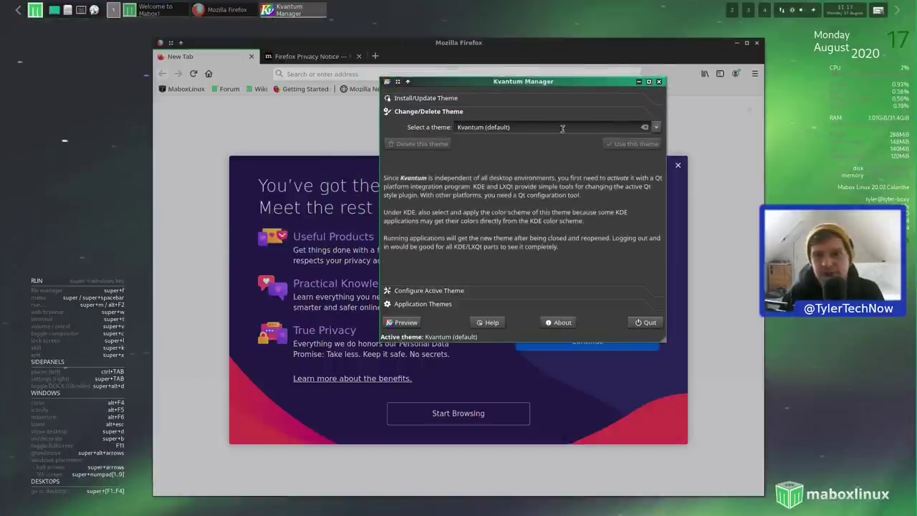
left_click(658, 81)
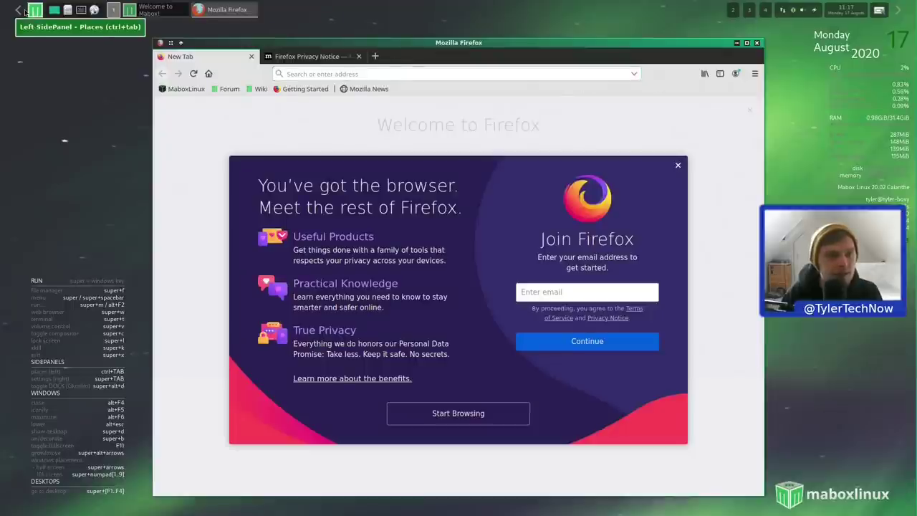
Launch the Nitrogen wallpaper setter from Applications > Accessories.
left_click(42, 14)
left_click(34, 16)
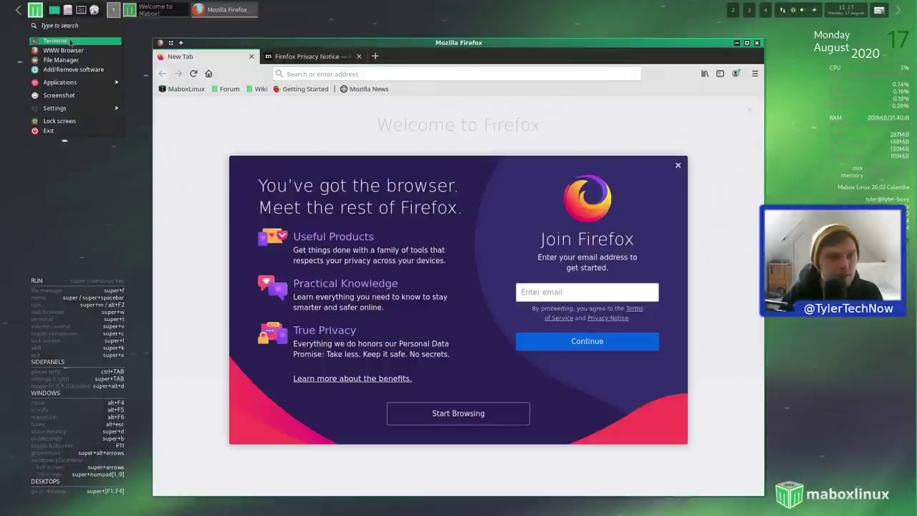
mouse_move(79, 82)
mouse_move(165, 82)
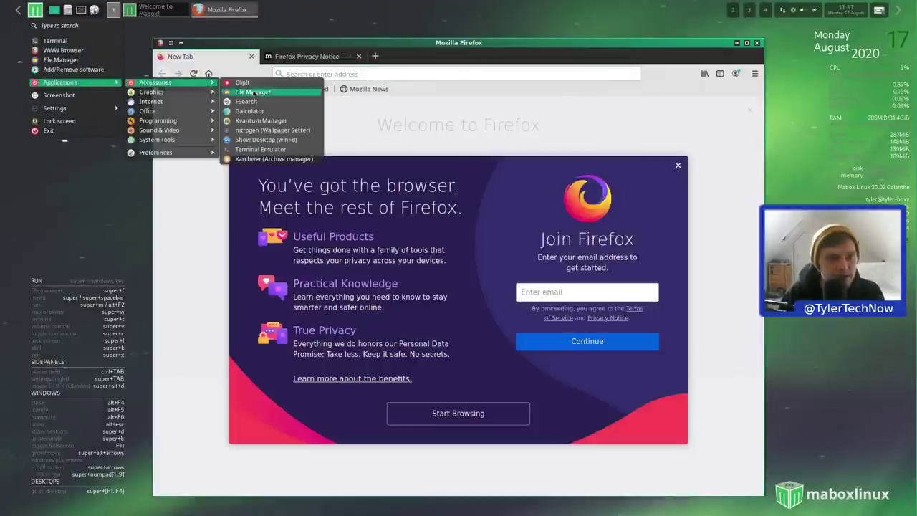
left_click(287, 129)
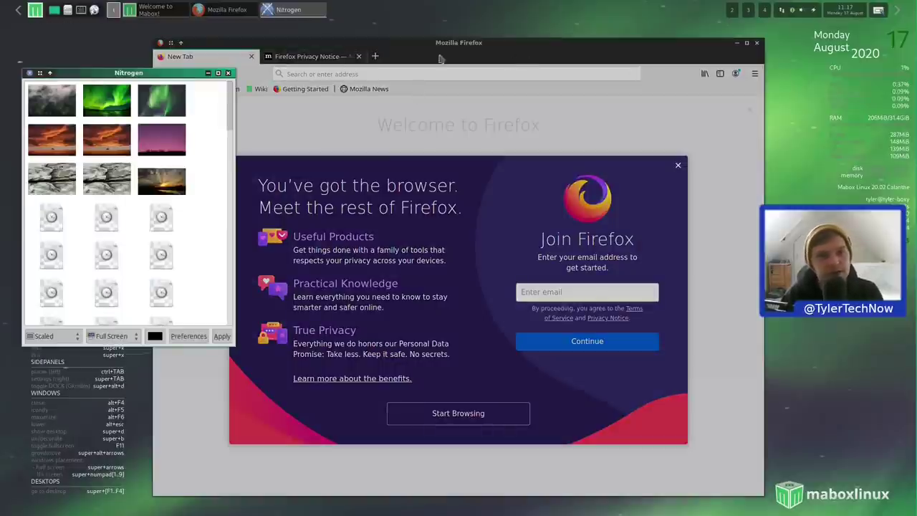
Apply the pink mountain wallpaper in Nitrogen.
left_click_drag(143, 72, 573, 73)
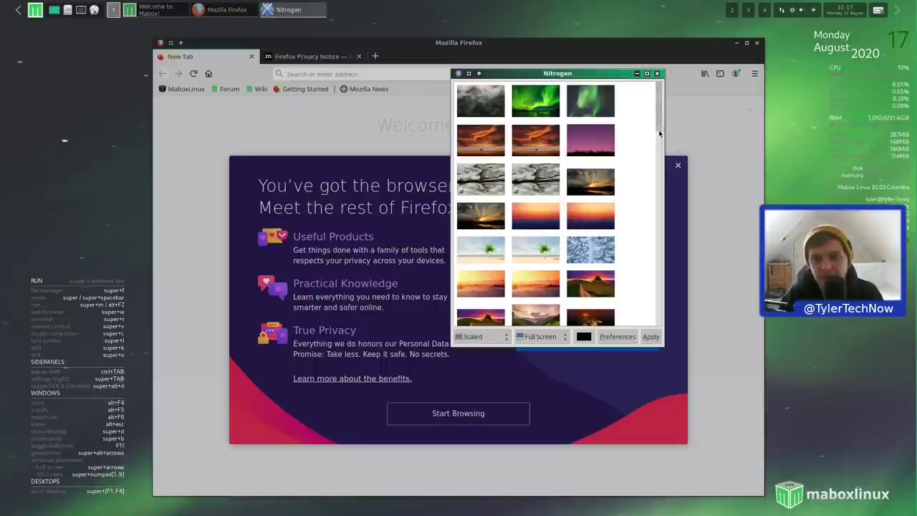
scroll(659, 143, "down", 5)
scroll(660, 172, "up", 5)
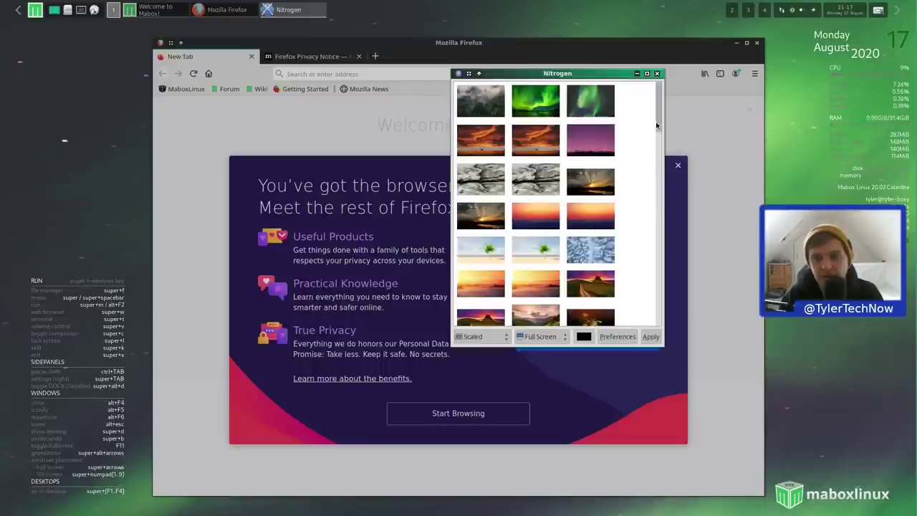
left_click_drag(656, 126, 662, 190)
left_click(480, 223)
left_click(651, 336)
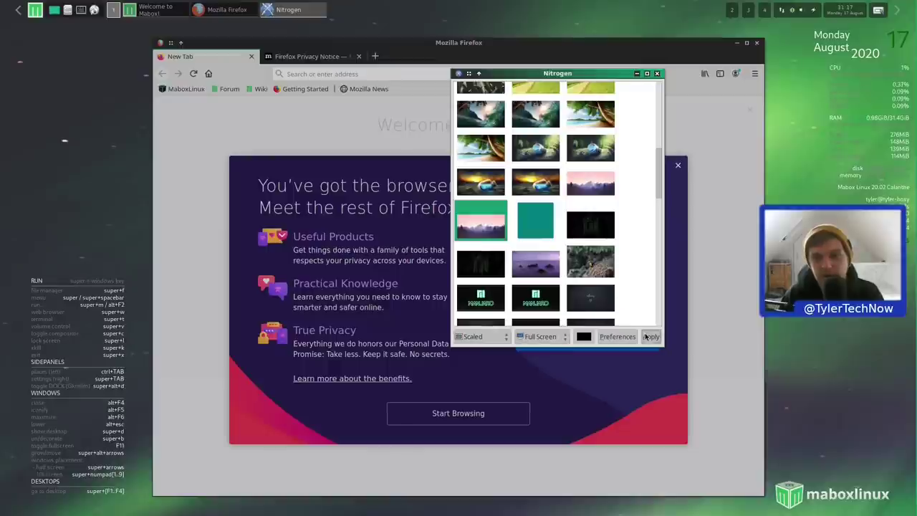
Minimize Firefox to preview the pink mountain wallpaper on the desktop.
left_click(740, 48)
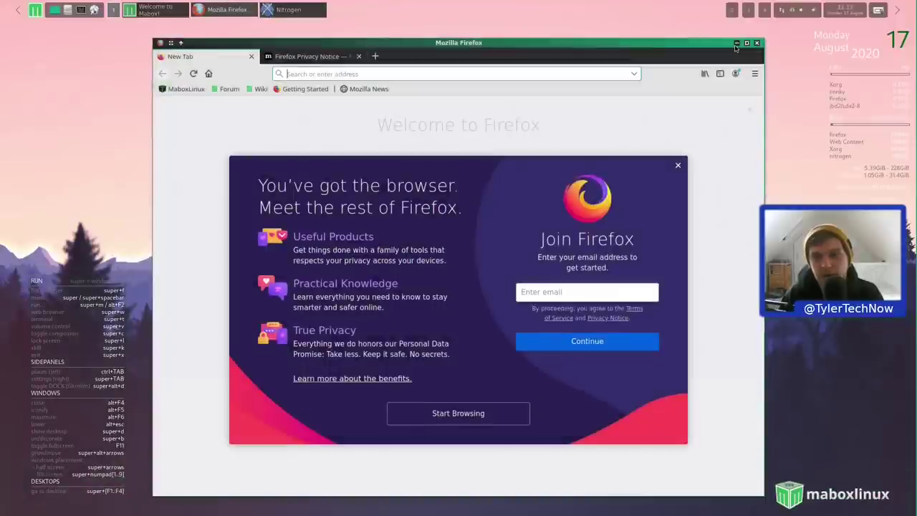
left_click(737, 44)
left_click_drag(562, 76, 417, 171)
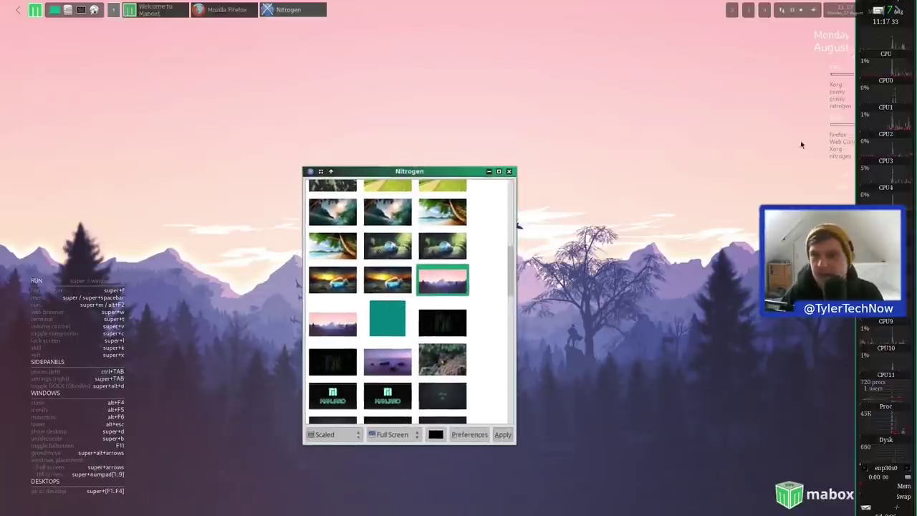
Center Nitrogen, apply the green aurora wallpaper, and close Nitrogen.
mouse_move(898, 11)
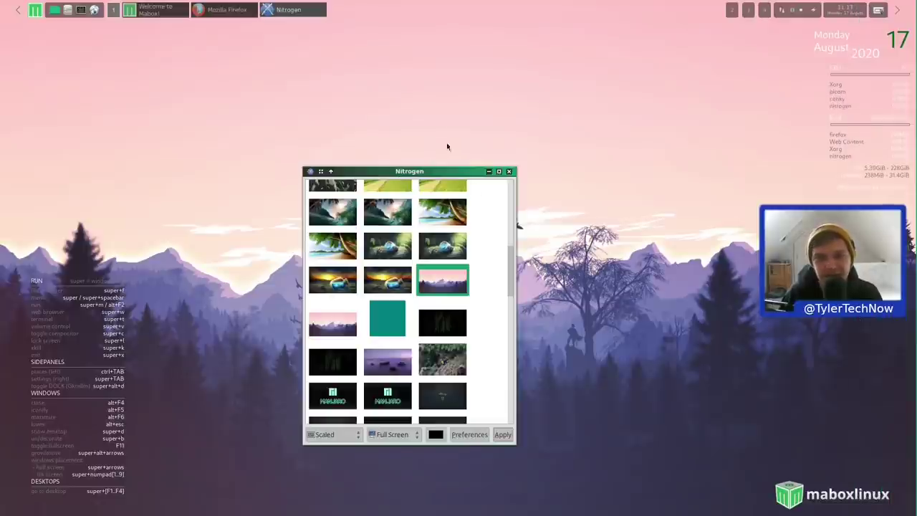
key("super+KP_5")
scroll(516, 190, "up", 5)
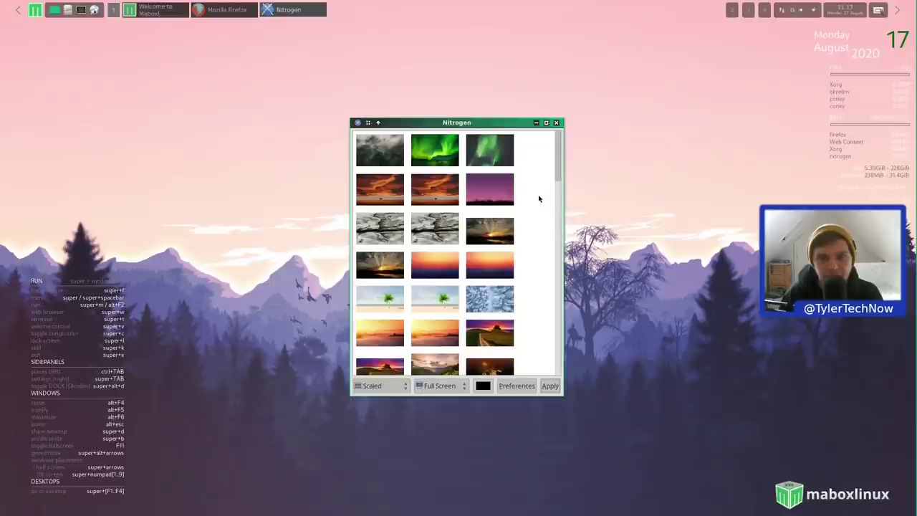
scroll(539, 199, "down", 10)
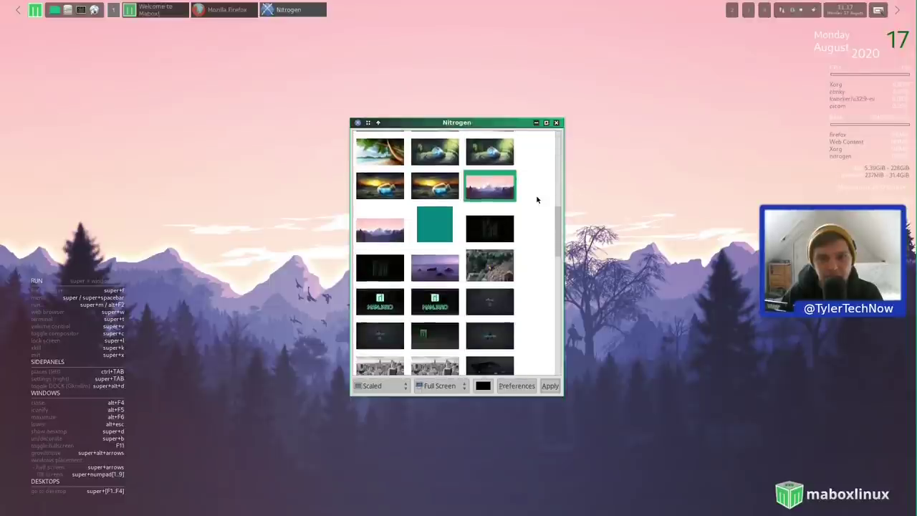
scroll(538, 200, "down", 10)
scroll(537, 200, "down", 10)
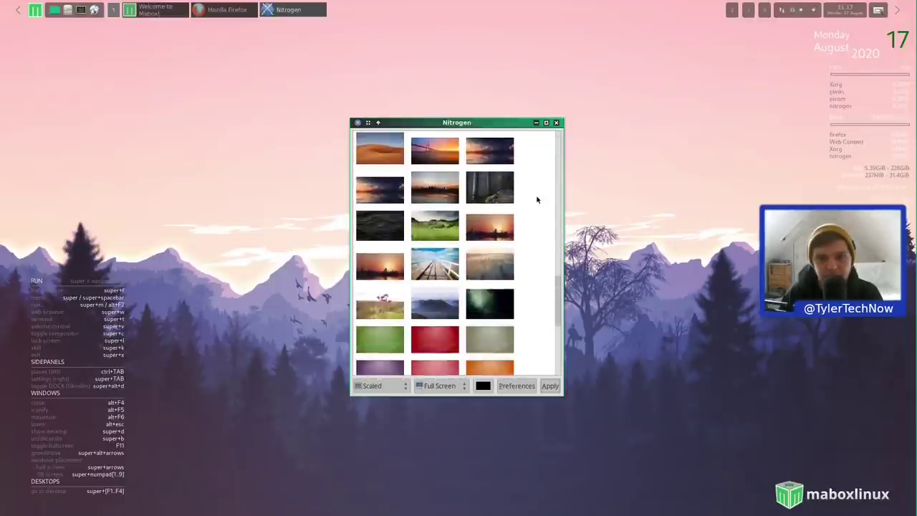
scroll(544, 275, "up", 10)
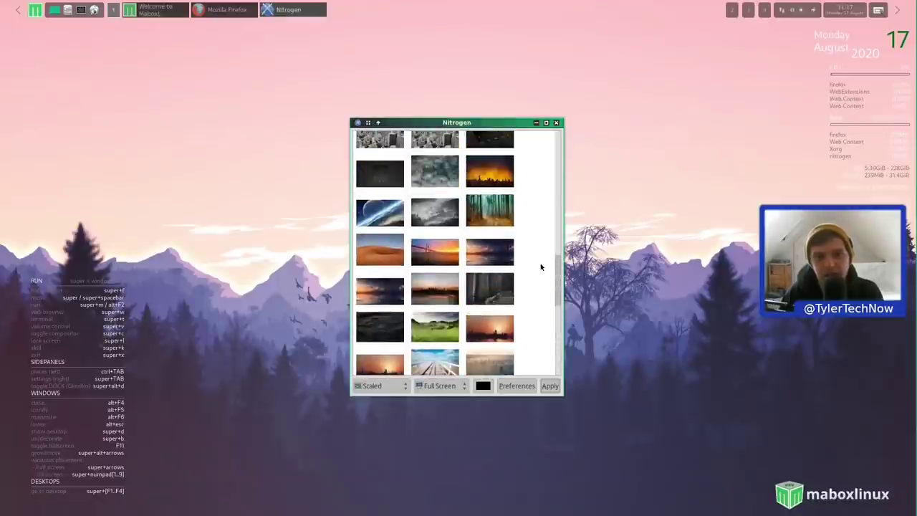
scroll(541, 266, "up", 10)
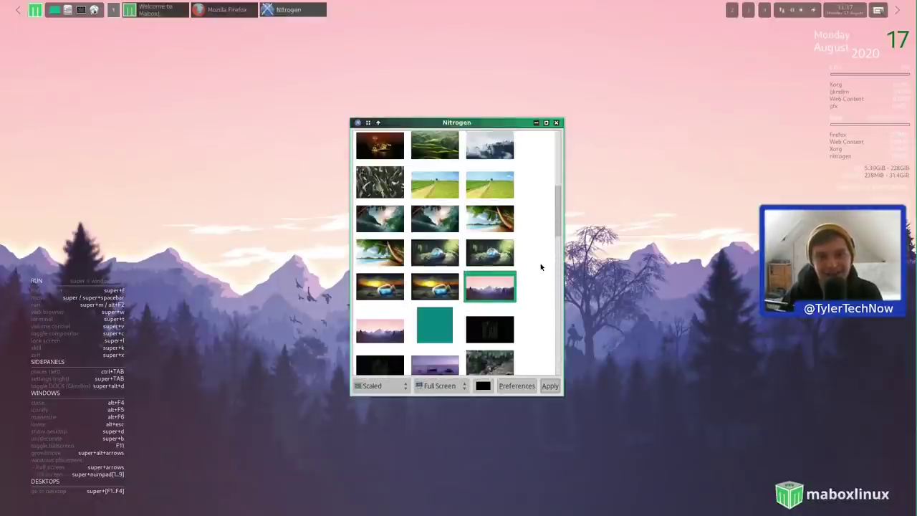
left_click(489, 150)
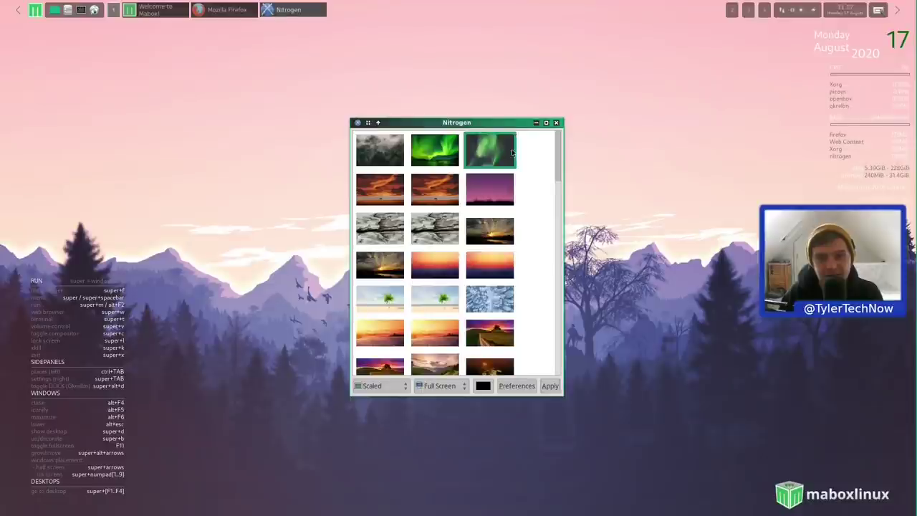
left_click(550, 386)
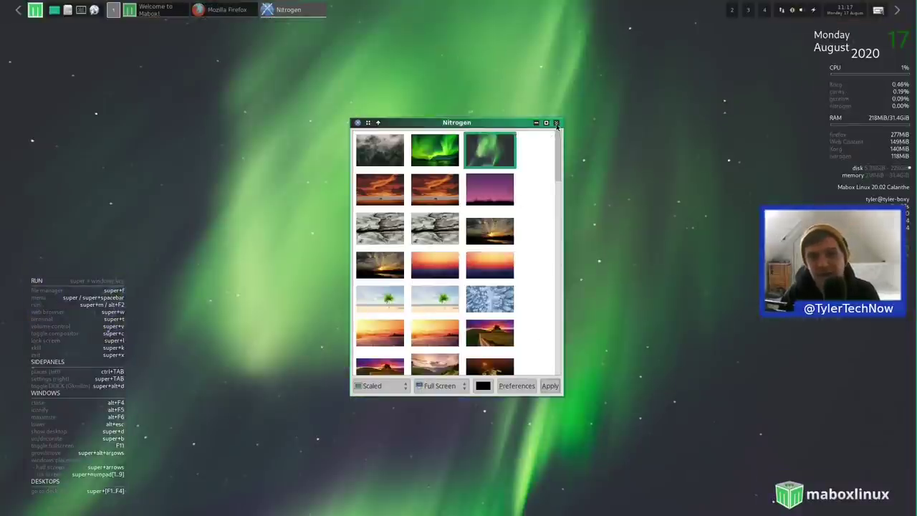
key("alt+F4")
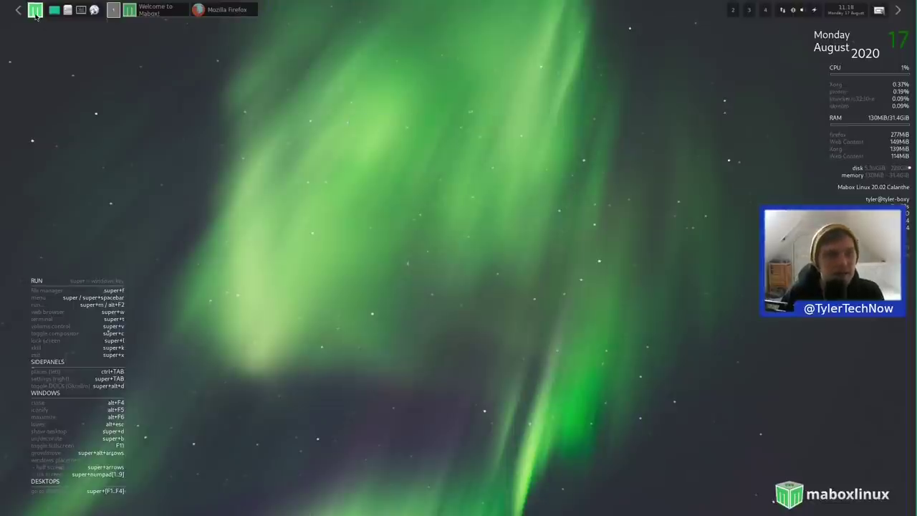
Launch Mail Reader from the main menu's Applications > Internet submenu.
left_click(35, 12)
mouse_move(72, 82)
mouse_move(172, 93)
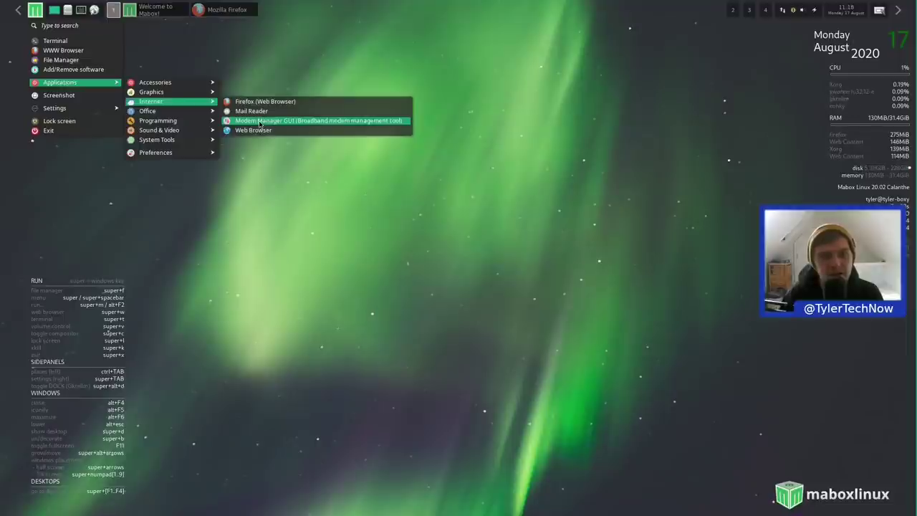
left_click(258, 111)
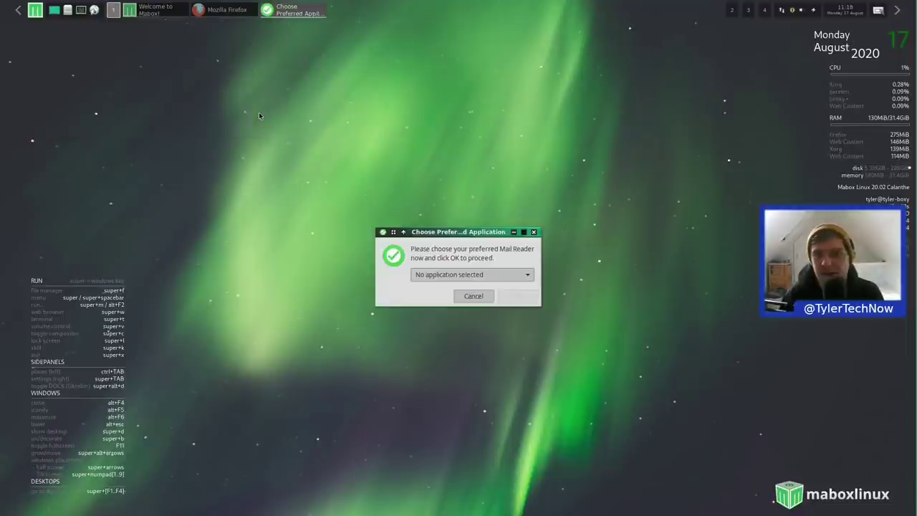
Dismiss the Choose Preferred Application dialog and reopen the main menu.
left_click(514, 276)
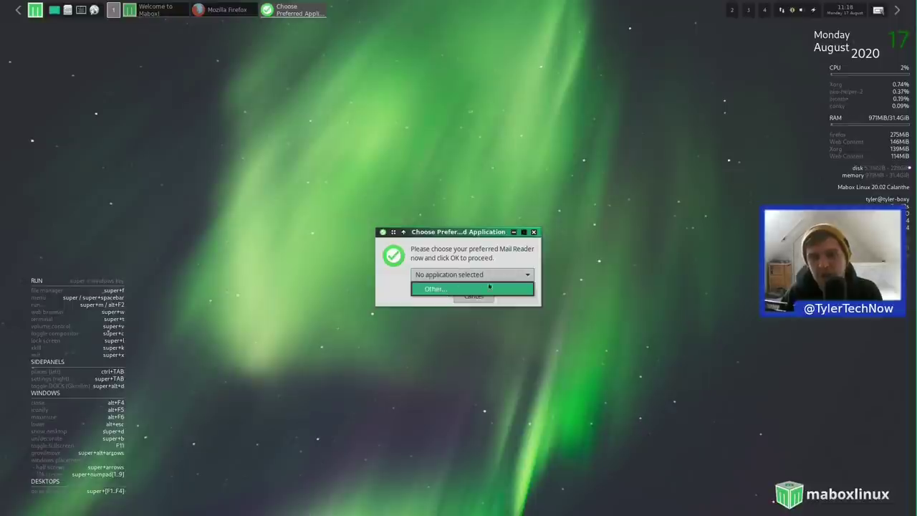
left_click(490, 288)
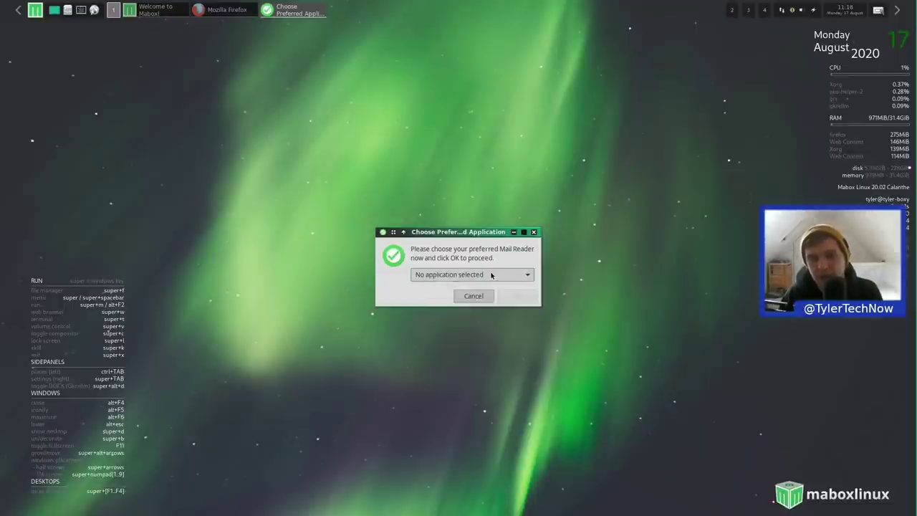
left_click(534, 232)
left_click(35, 10)
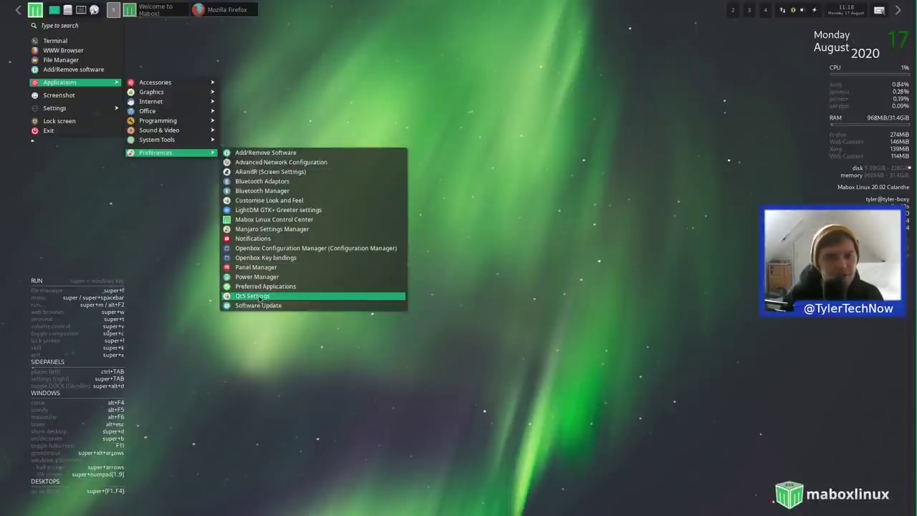
Launch Panel Manager and open the mabox2001 panel theme's properties.
left_click(254, 268)
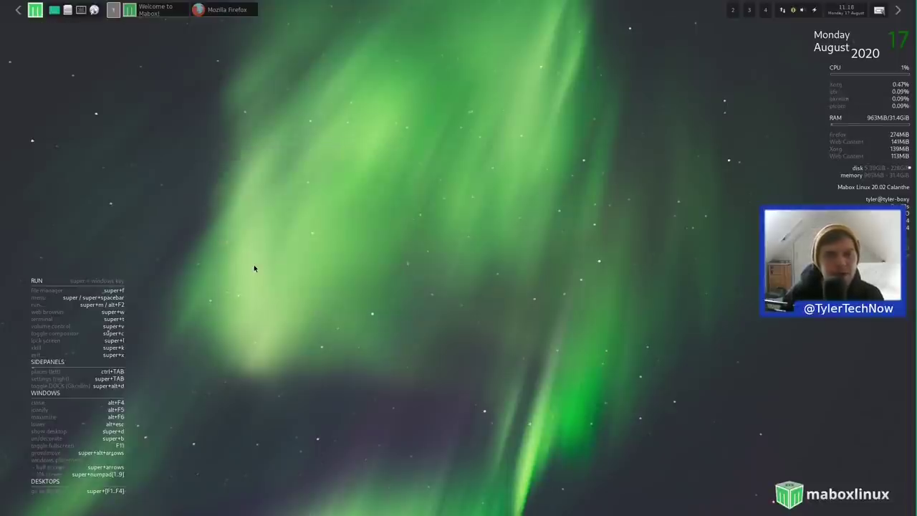
left_click_drag(453, 122, 433, 65)
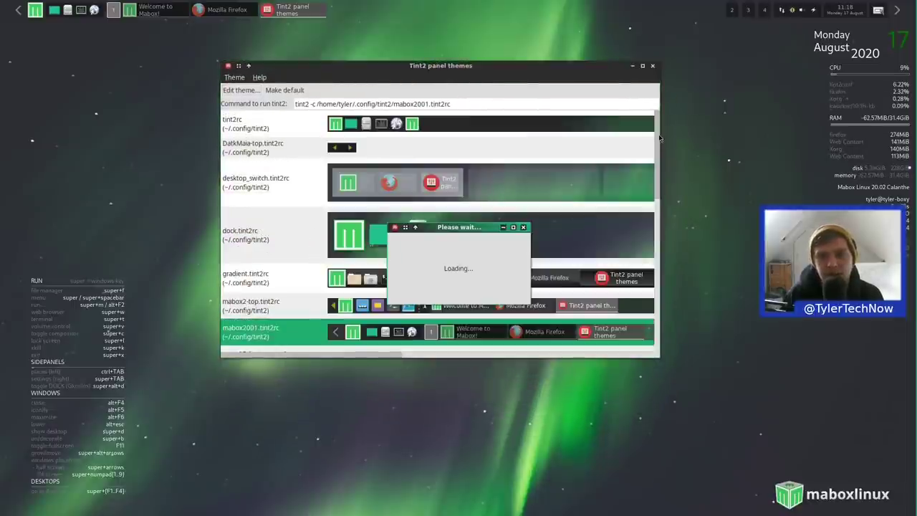
double_click(650, 170)
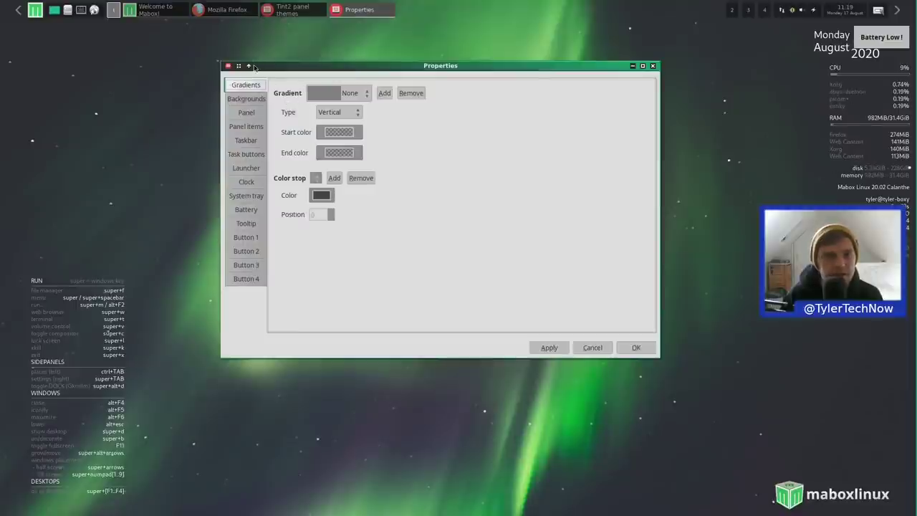
Review the Task buttons and Launcher settings, then close Properties and Tint2 panel themes.
left_click(247, 154)
left_click(247, 168)
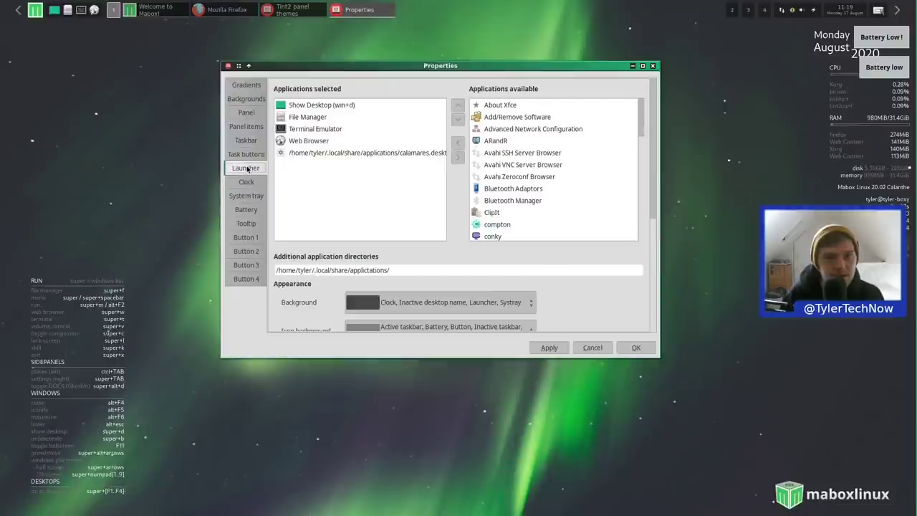
left_click(313, 105)
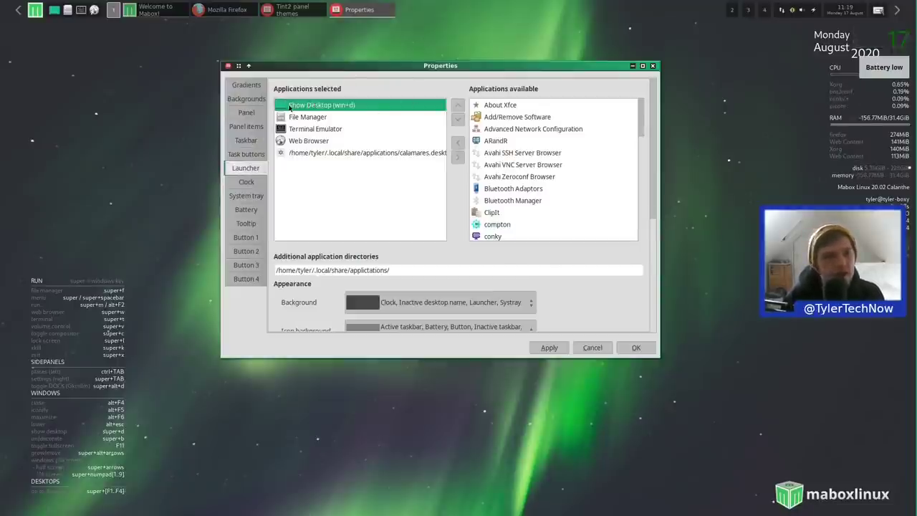
left_click(652, 66)
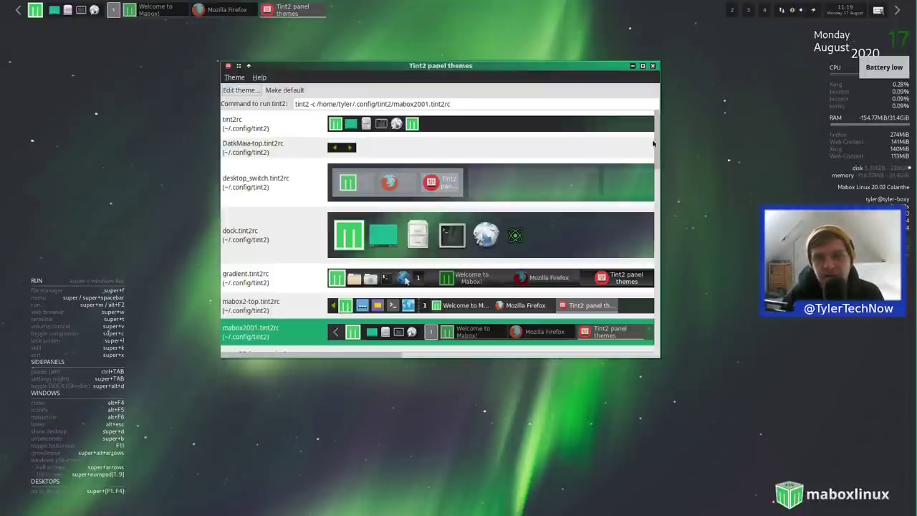
left_click_drag(653, 144, 654, 118)
left_click(653, 66)
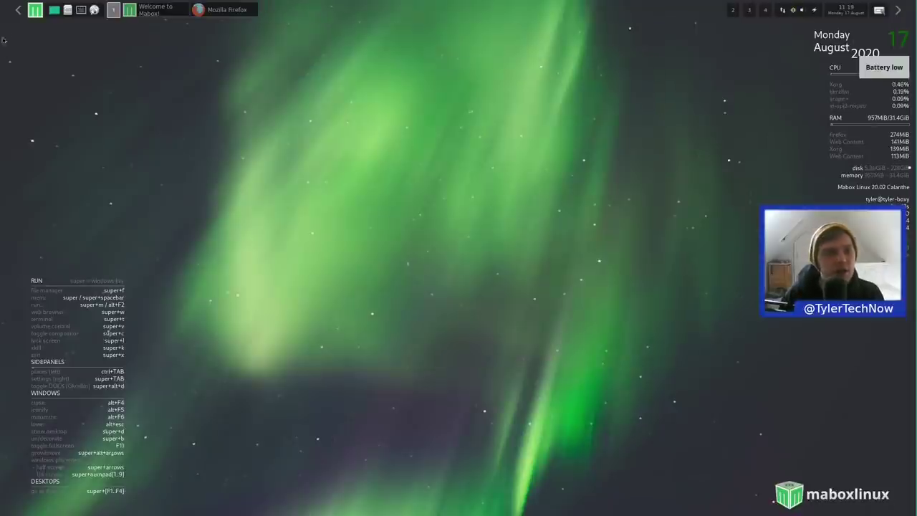
Launch Mabox Control Center from the Settings menu.
left_click(34, 13)
mouse_move(69, 86)
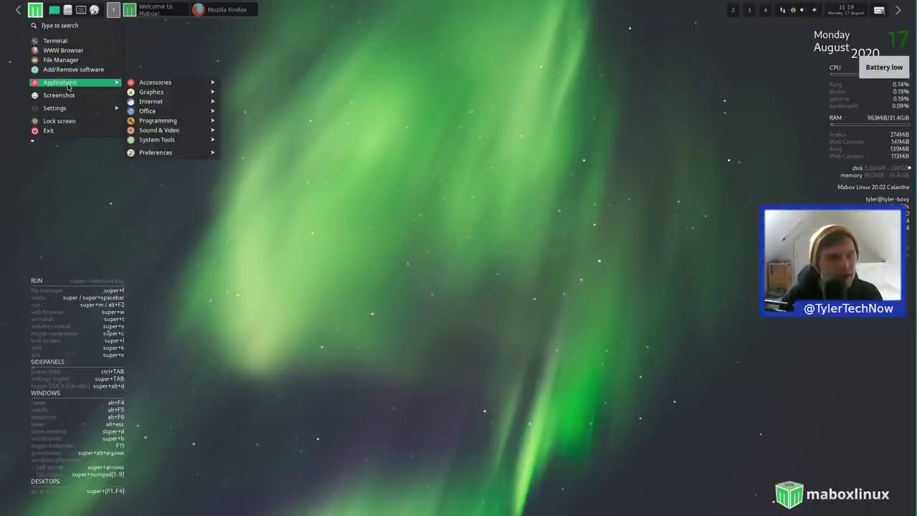
mouse_move(106, 109)
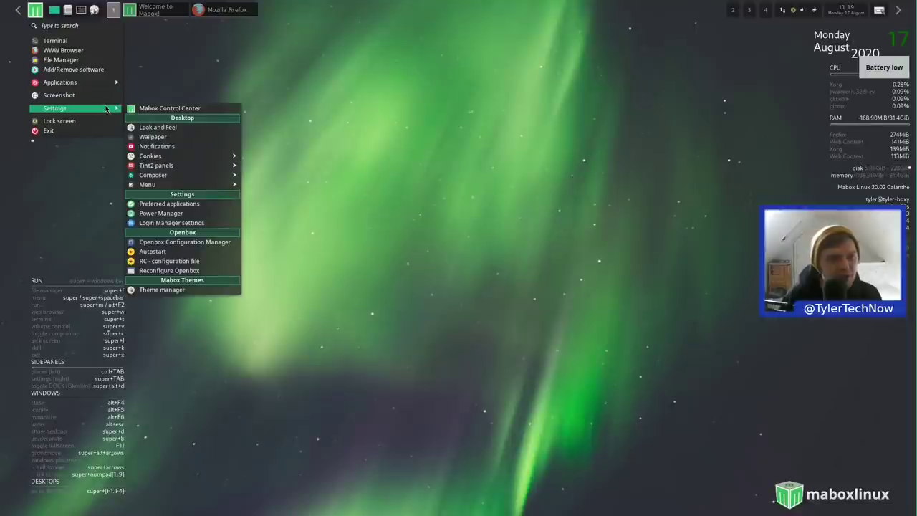
left_click(172, 108)
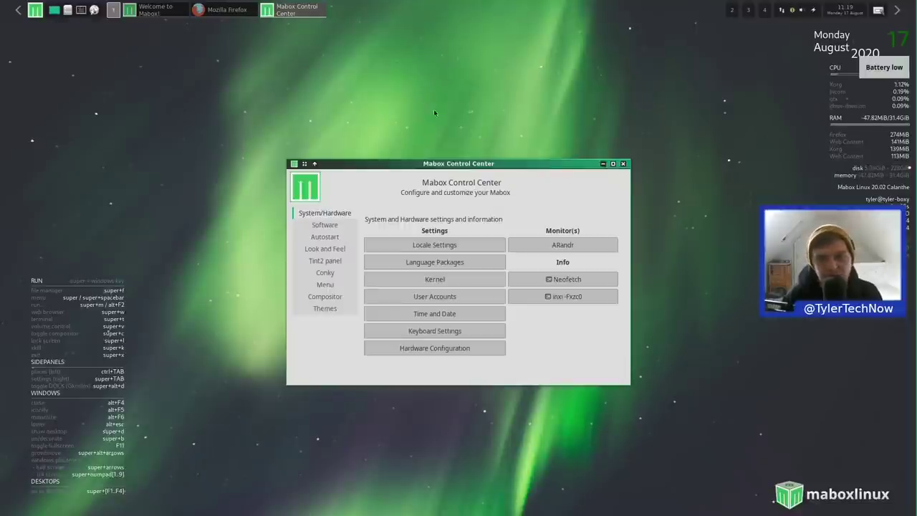
left_click_drag(442, 165, 415, 77)
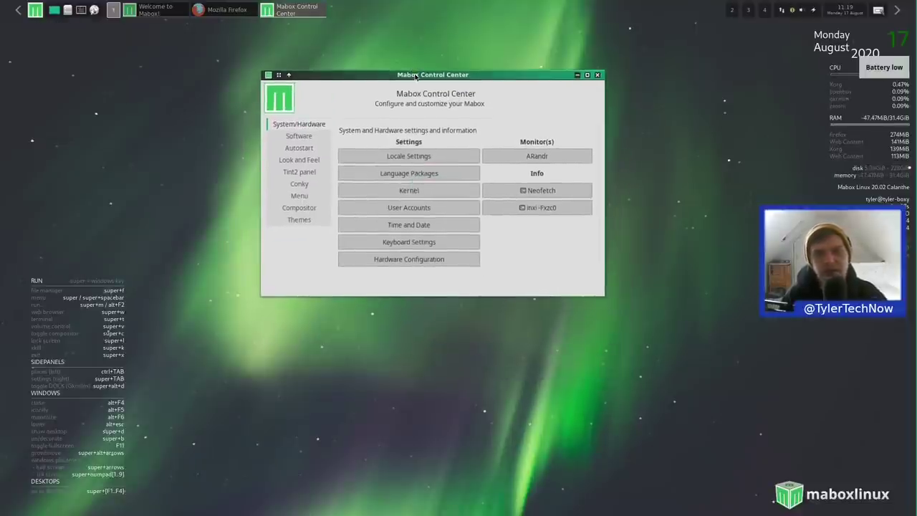
Try ARandr and Neofetch from the Control Center, then close both.
left_click(539, 157)
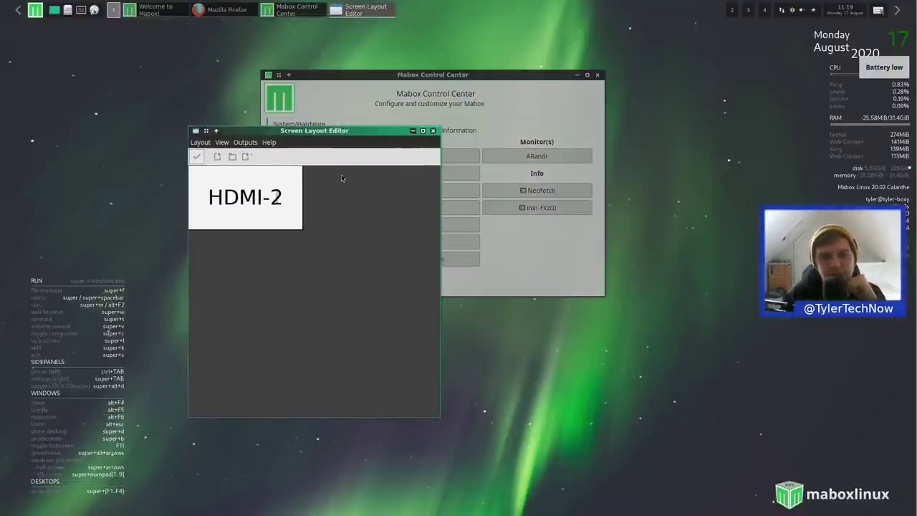
left_click(434, 131)
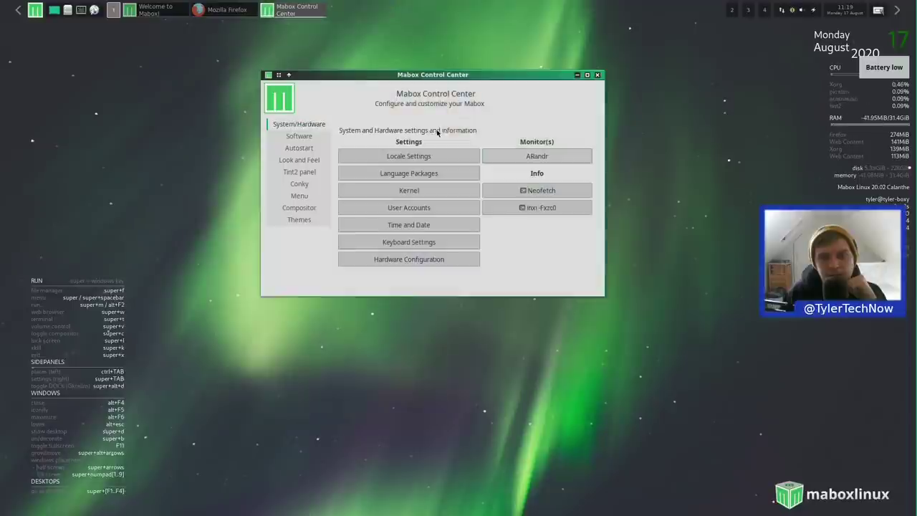
left_click(534, 191)
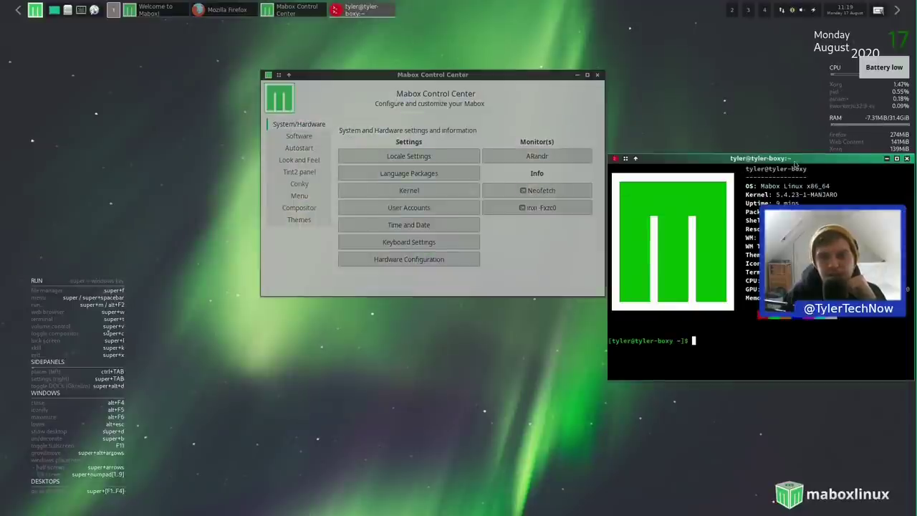
left_click_drag(795, 165, 199, 63)
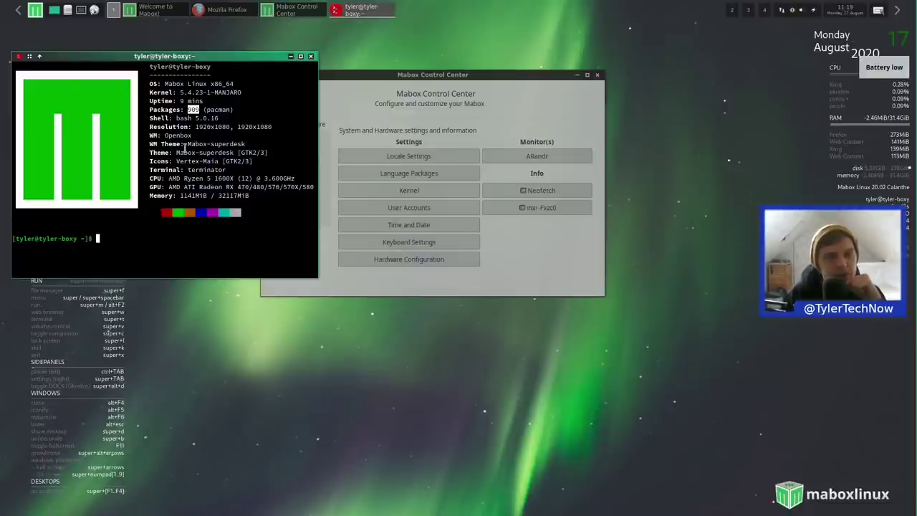
left_click_drag(232, 144, 316, 144)
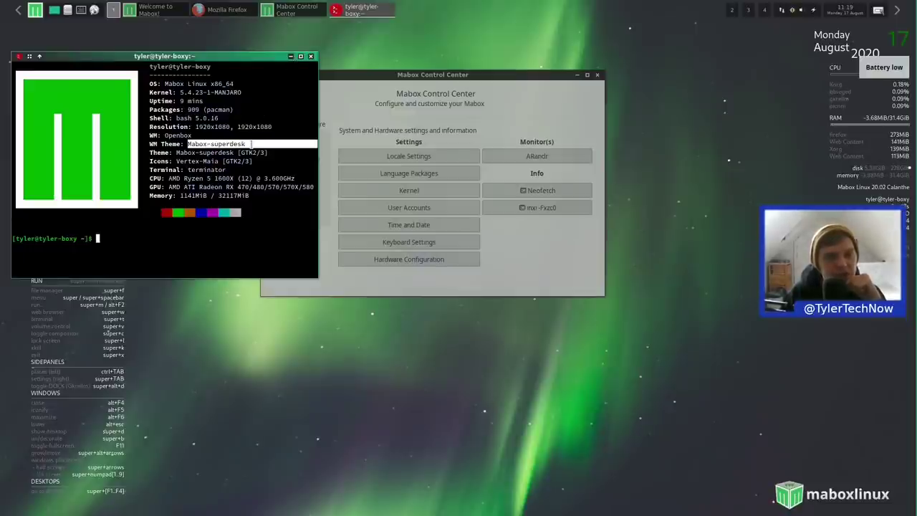
left_click_drag(175, 160, 227, 162)
left_click(267, 162)
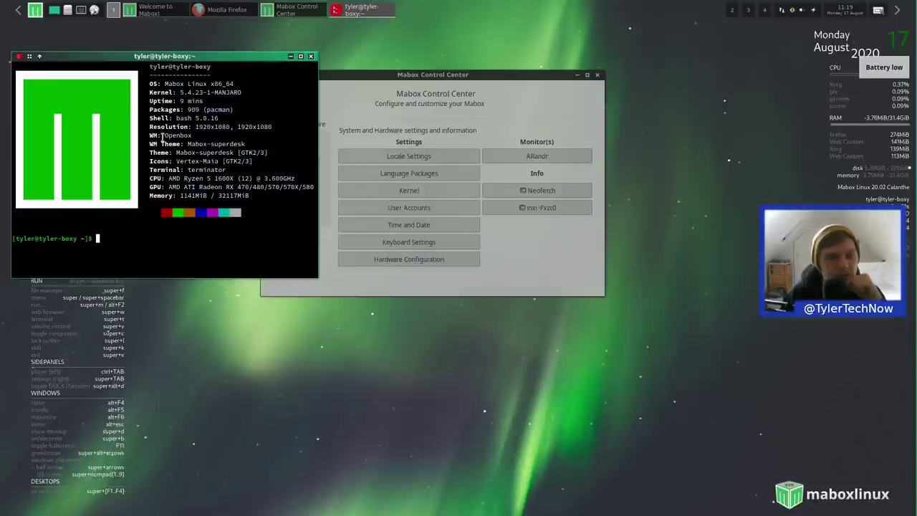
left_click_drag(162, 135, 194, 136)
left_click(310, 57)
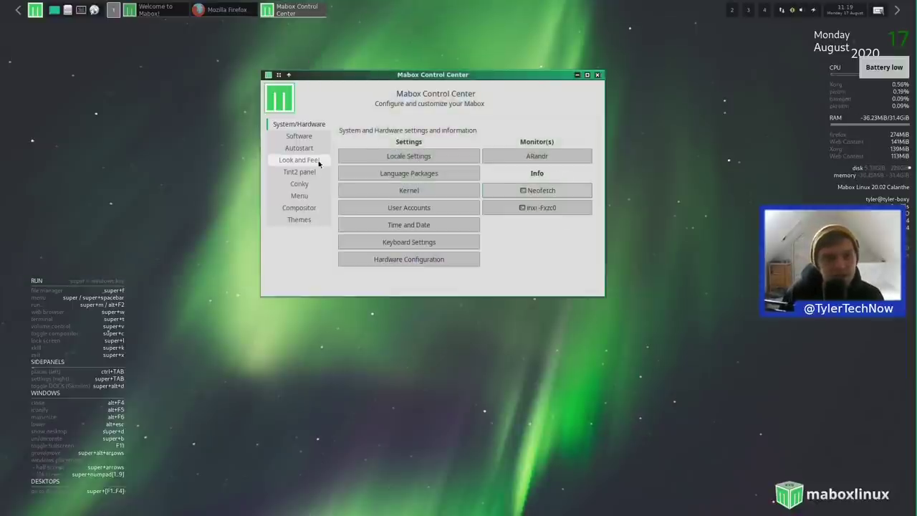
Browse the Software and Autostart sections, then show Look and Feel.
left_click(299, 136)
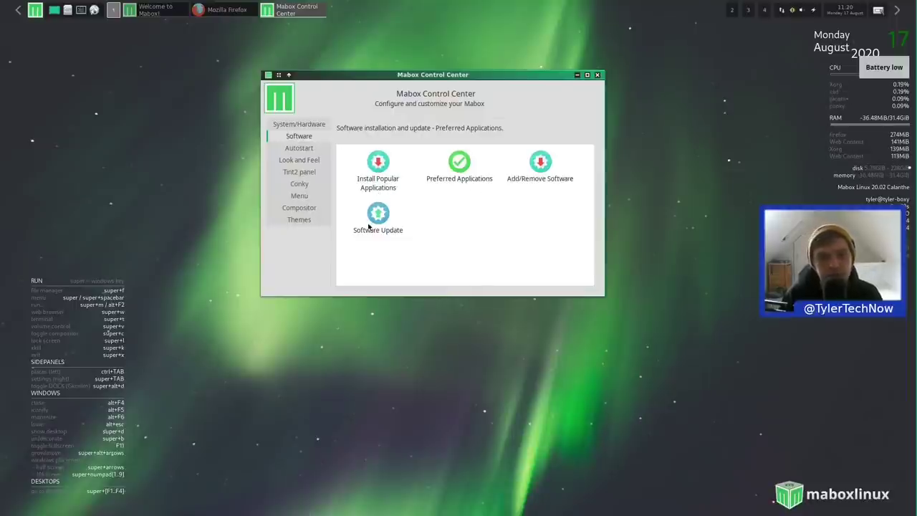
left_click(300, 149)
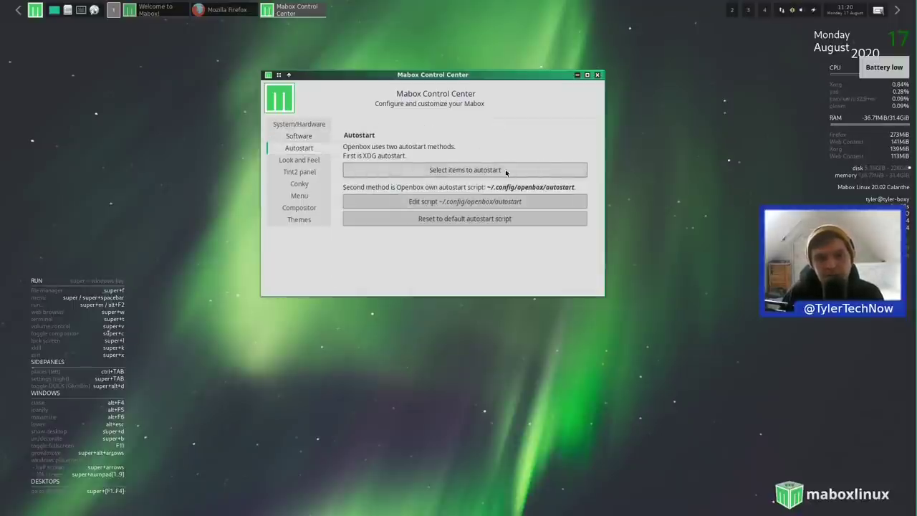
left_click(296, 161)
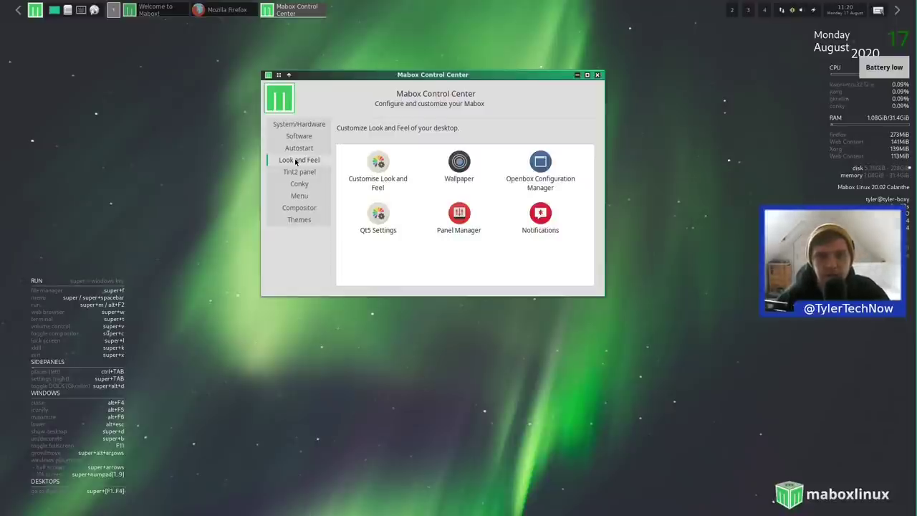
left_click(377, 176)
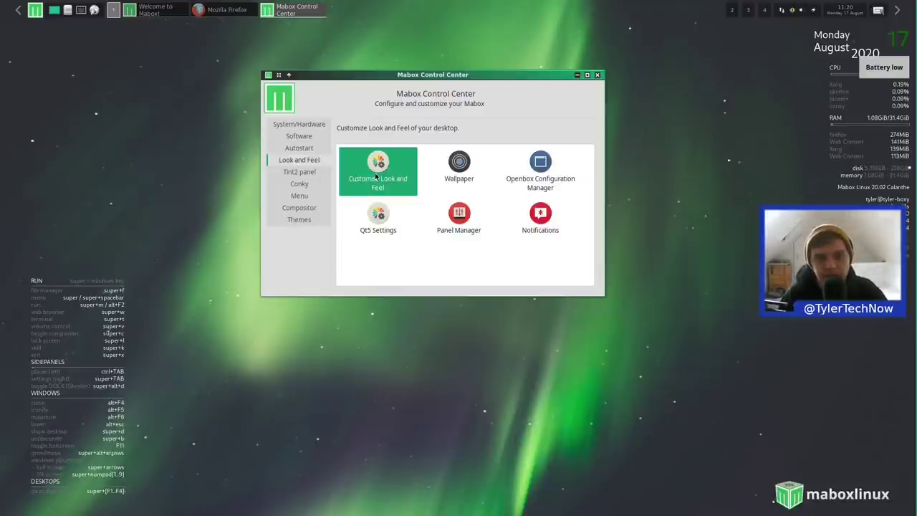
left_click_drag(826, 154, 274, 111)
left_click_drag(159, 284, 154, 167)
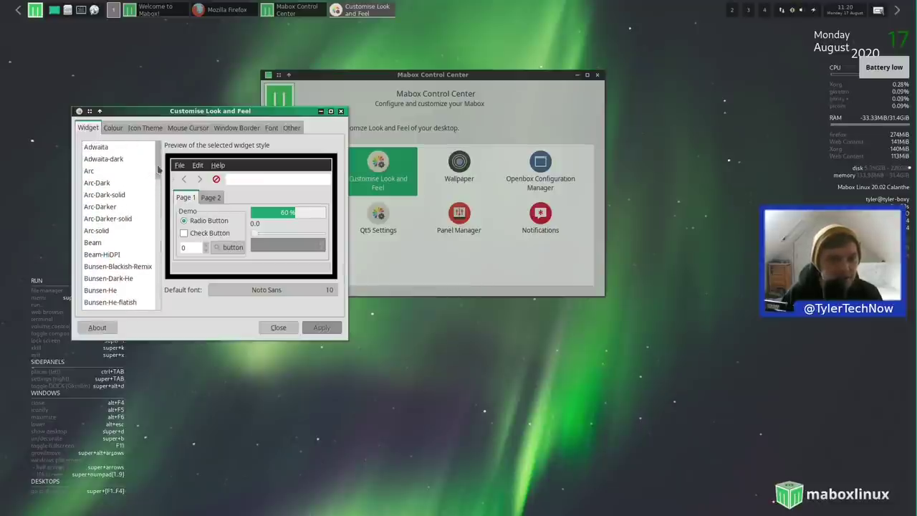
left_click_drag(159, 172, 159, 294)
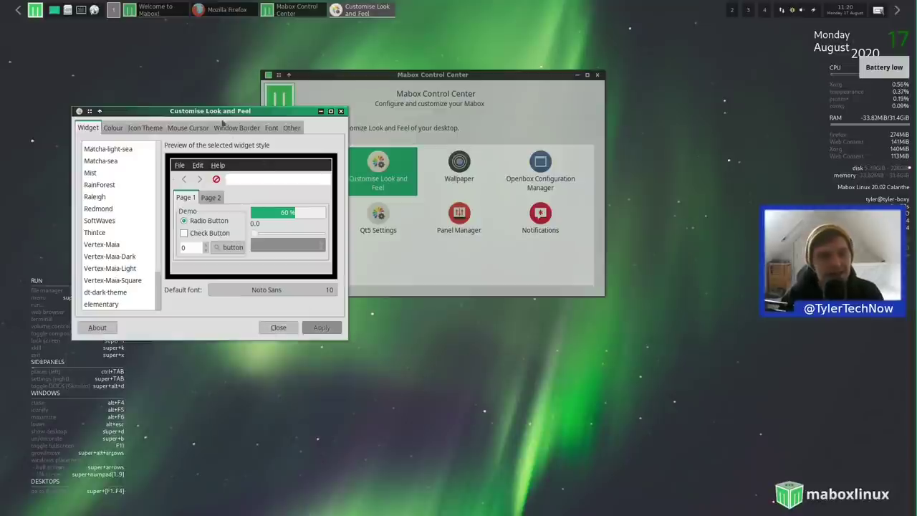
left_click_drag(222, 112, 257, 115)
left_click(180, 130)
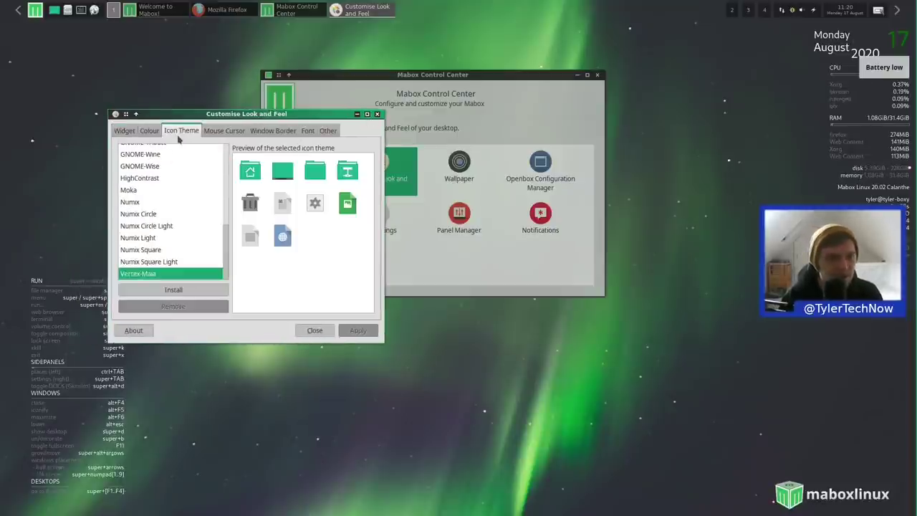
left_click_drag(226, 254, 230, 274)
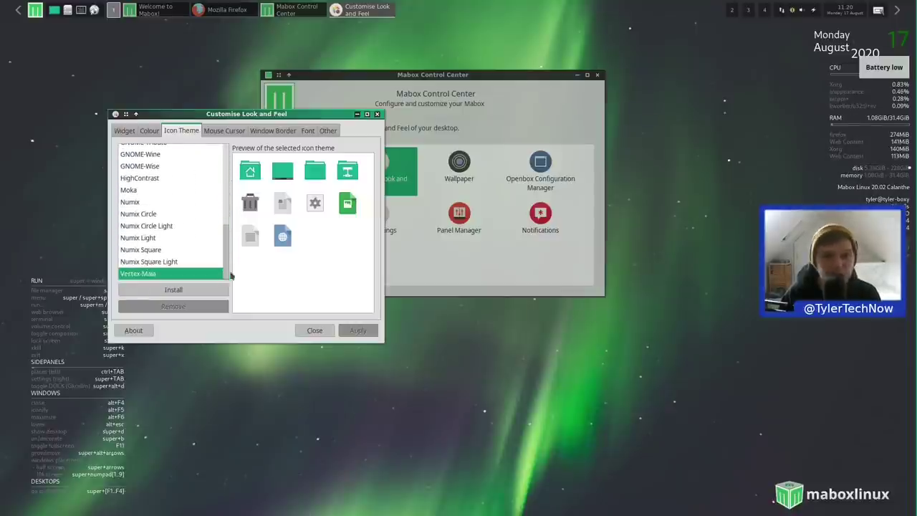
left_click(377, 115)
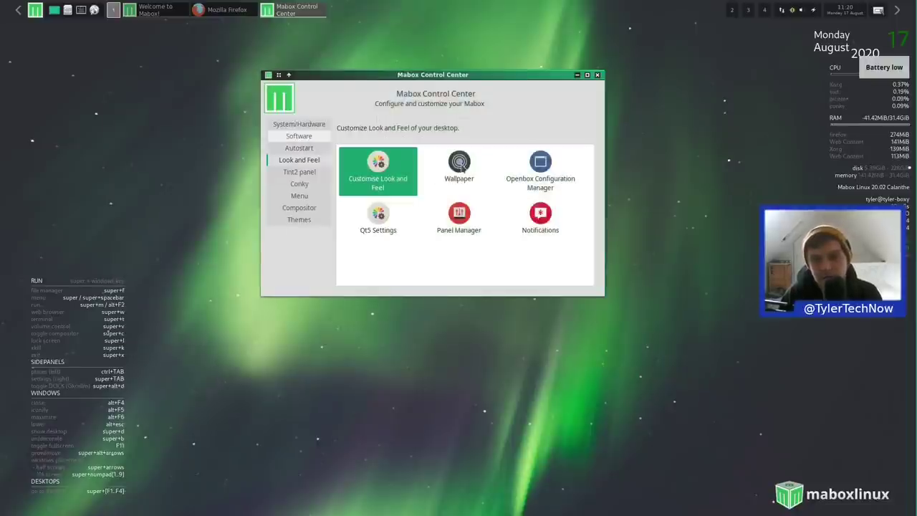
Browse Openbox Configuration Manager's theme list without changes, close it, and show Themes.
left_click(533, 164)
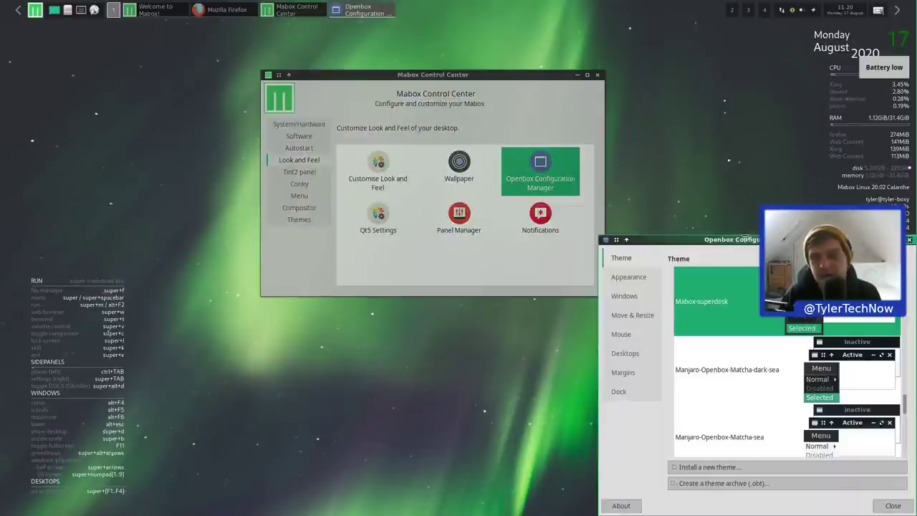
left_click_drag(745, 240, 401, 117)
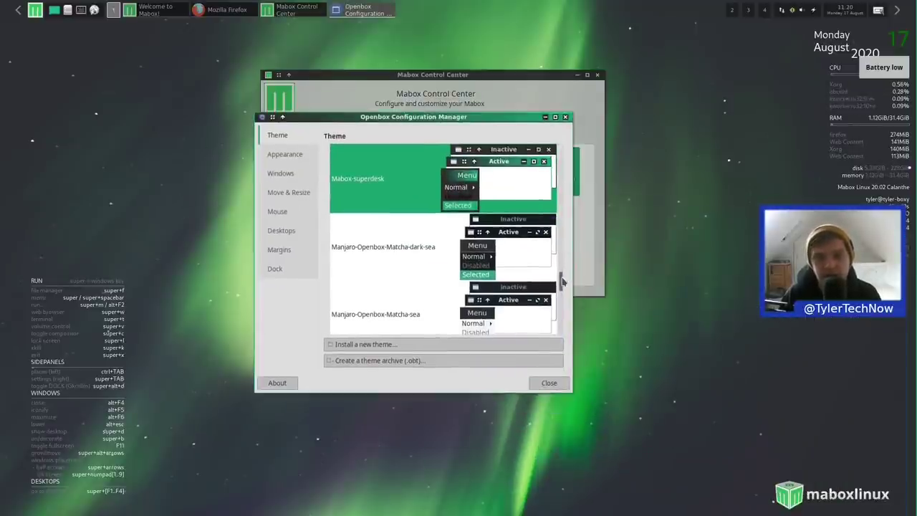
left_click_drag(563, 283, 552, 165)
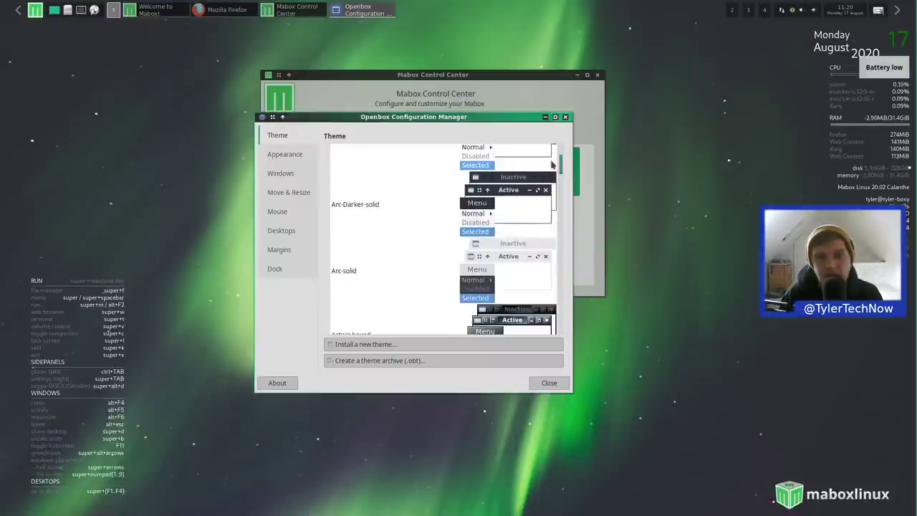
left_click(566, 118)
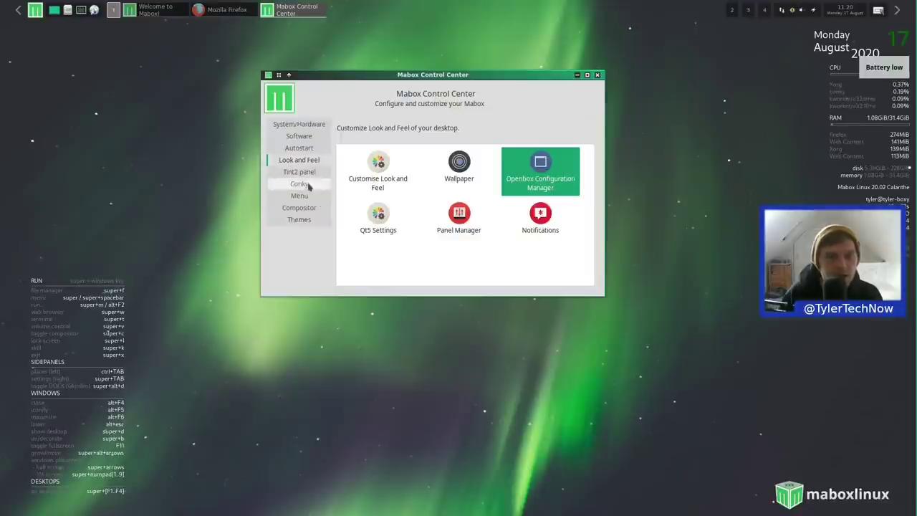
left_click(299, 218)
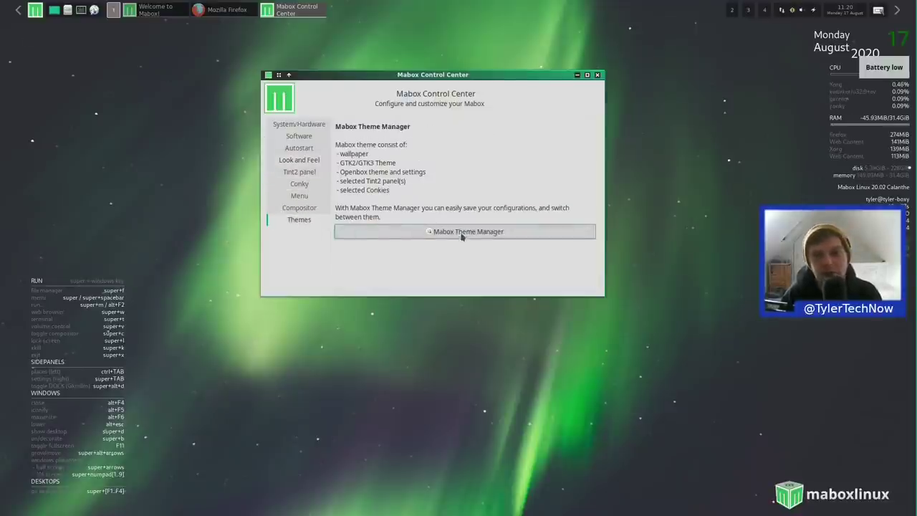
Open Mabox Theme Manager, arrange the windows, and start restoring the Bunsen configuration.
left_click(482, 232)
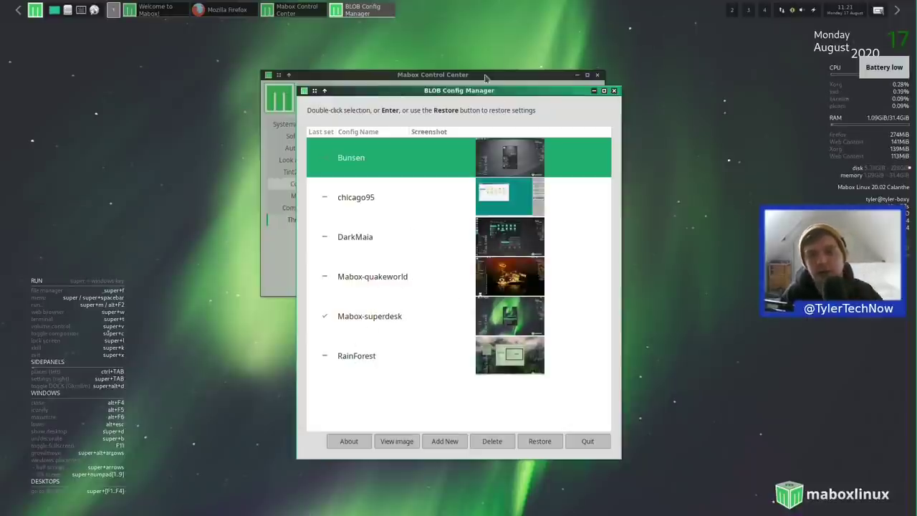
left_click_drag(473, 98, 543, 72)
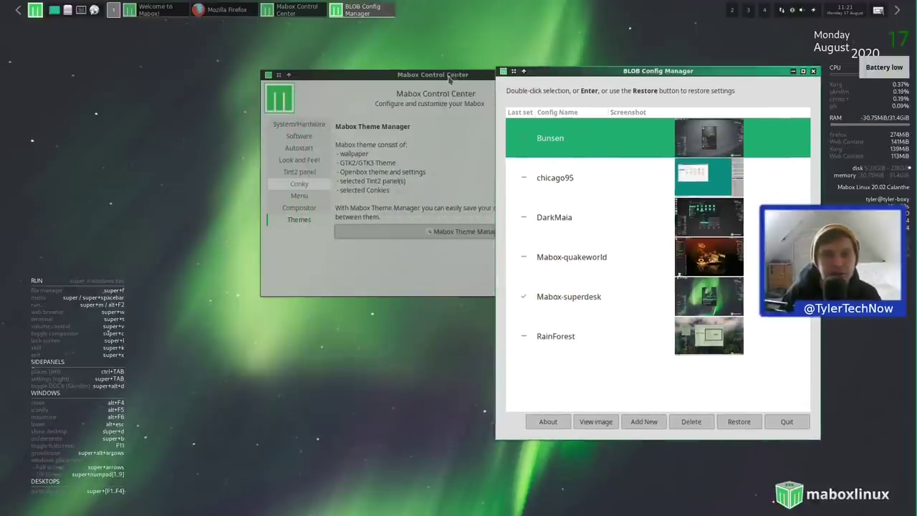
left_click_drag(450, 77, 299, 72)
left_click_drag(684, 71, 518, 28)
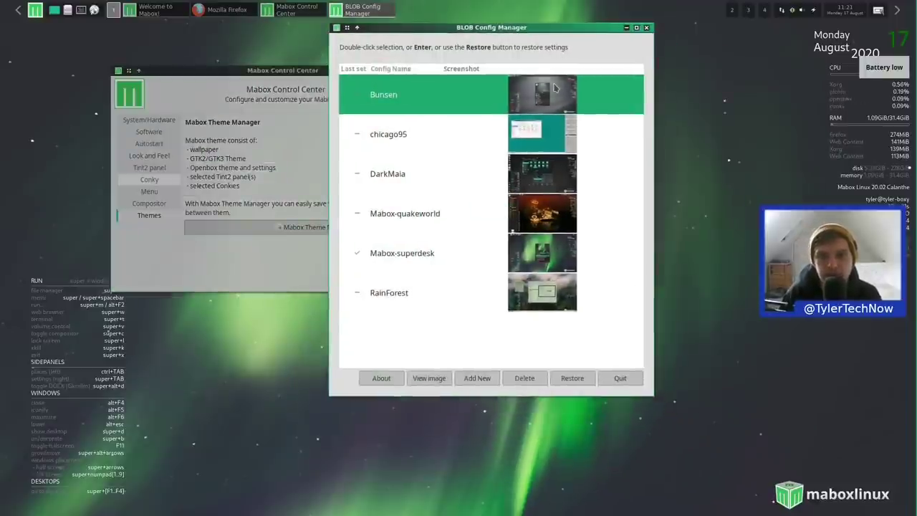
double_click(554, 87)
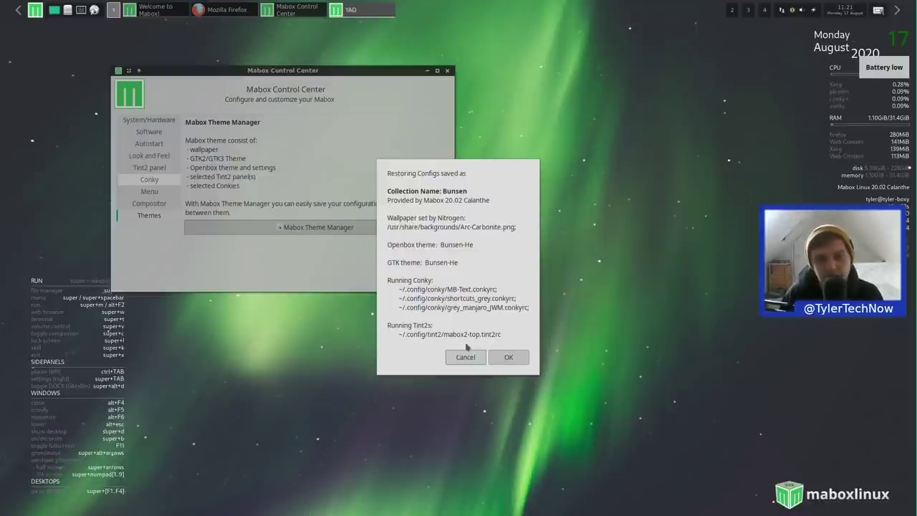
Confirm restoring Bunsen and move BLOB Config Manager to the right.
left_click(508, 357)
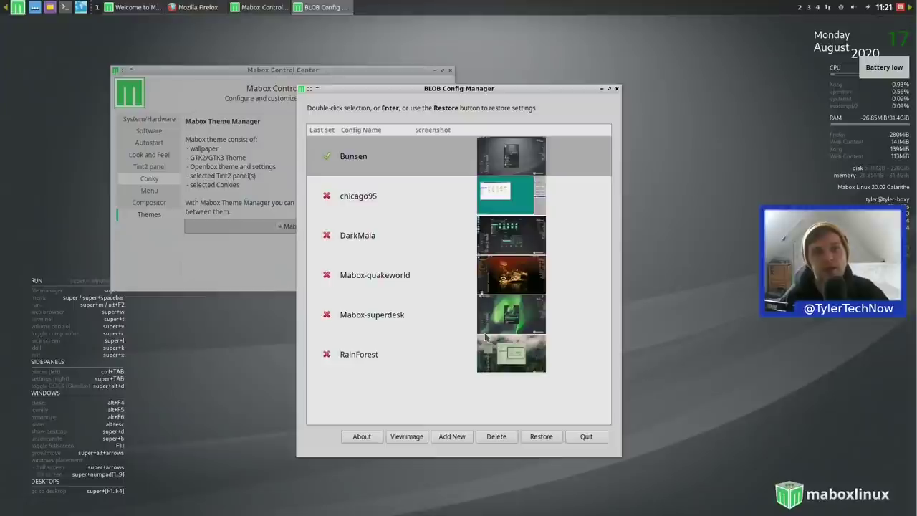
right_click(514, 21)
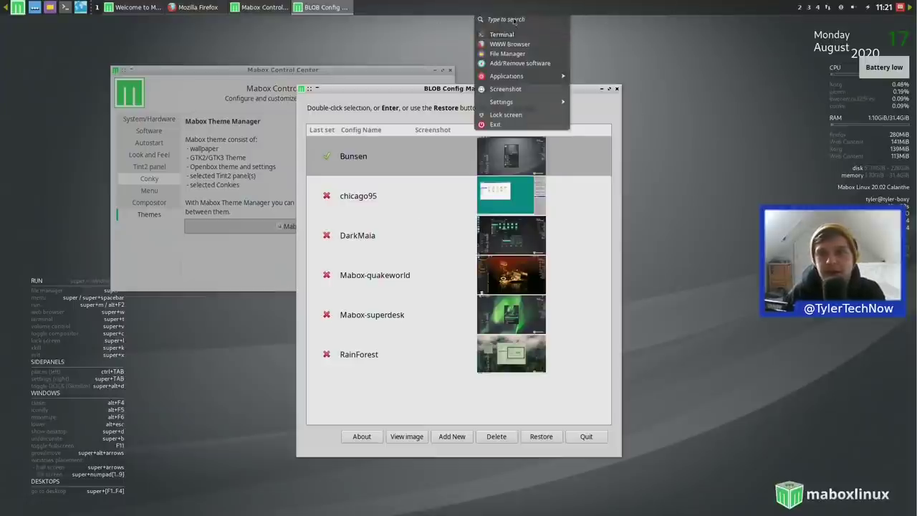
left_click(505, 106)
left_click_drag(453, 90, 623, 78)
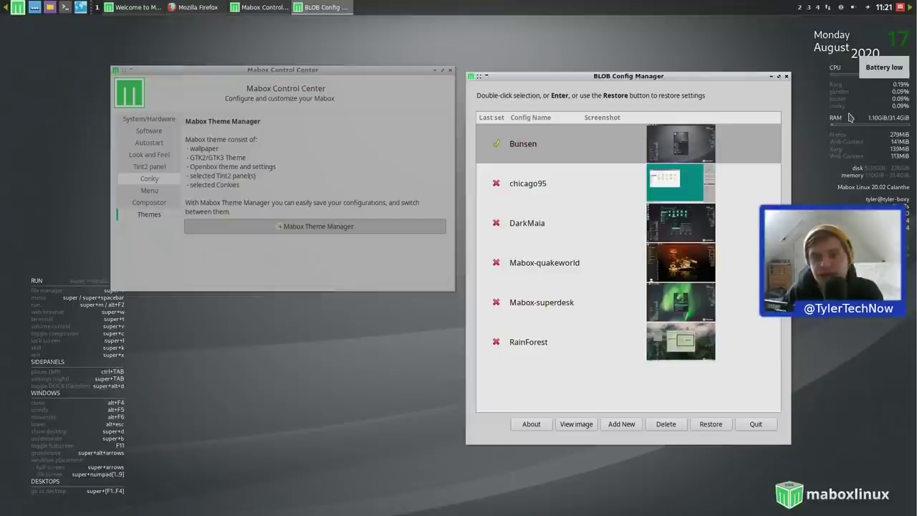
Open the main menu's Applications > Preferences submenu.
left_click(18, 8)
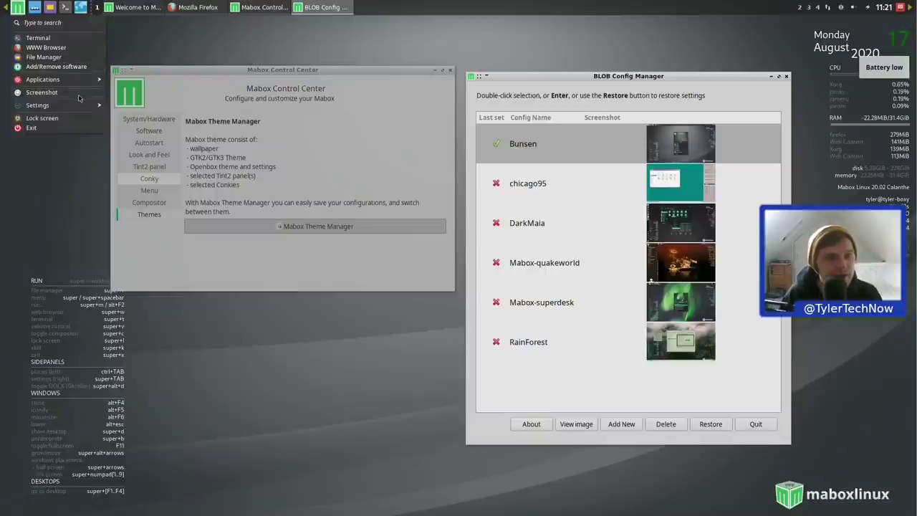
mouse_move(79, 80)
mouse_move(167, 85)
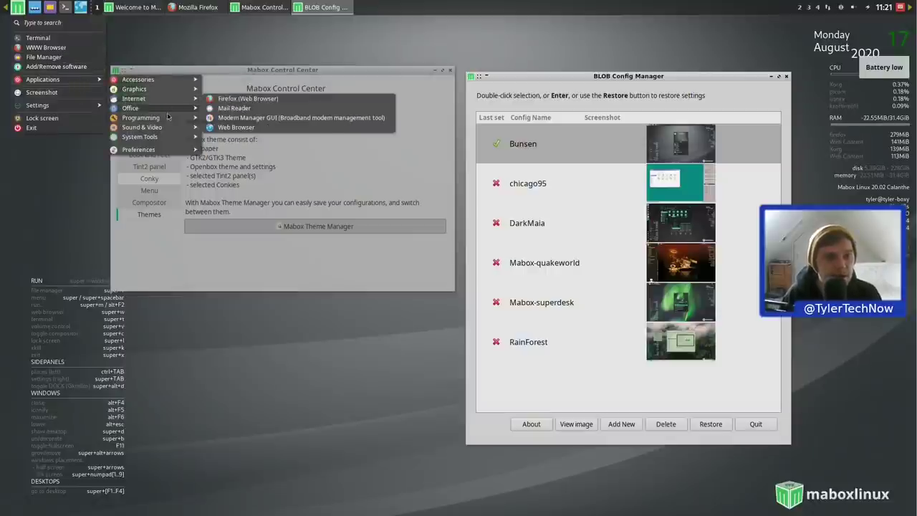
mouse_move(165, 149)
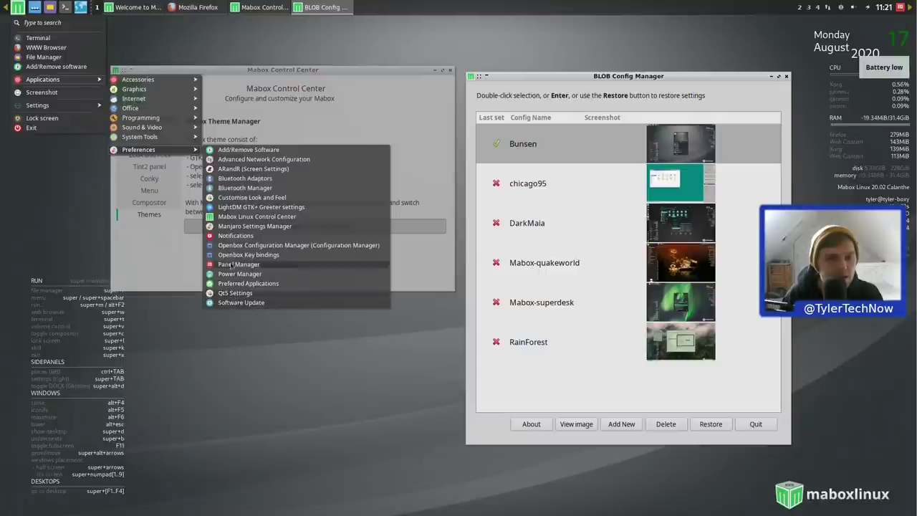
left_click(240, 198)
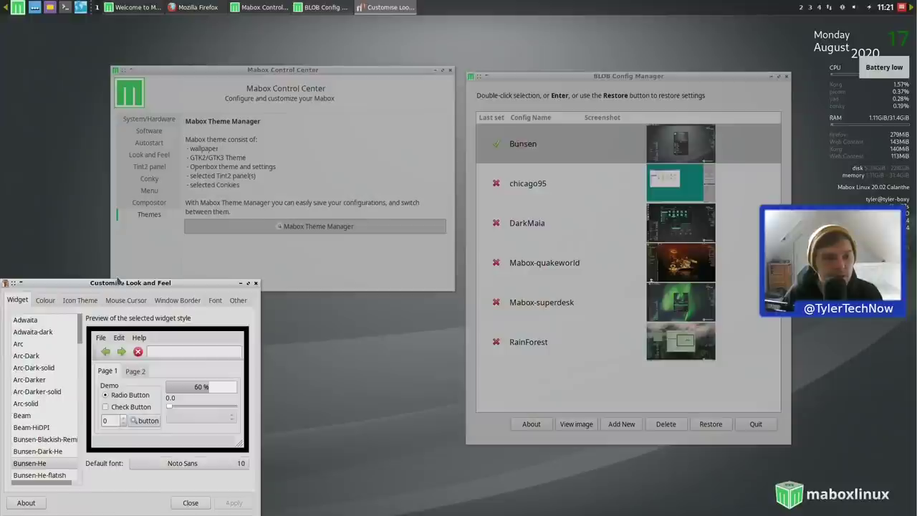
left_click_drag(118, 281, 301, 63)
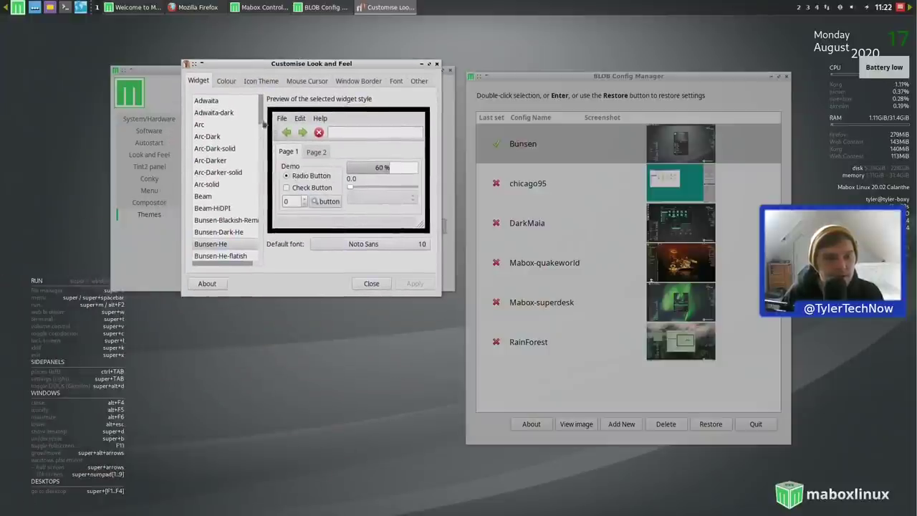
scroll(237, 172, "down", 2)
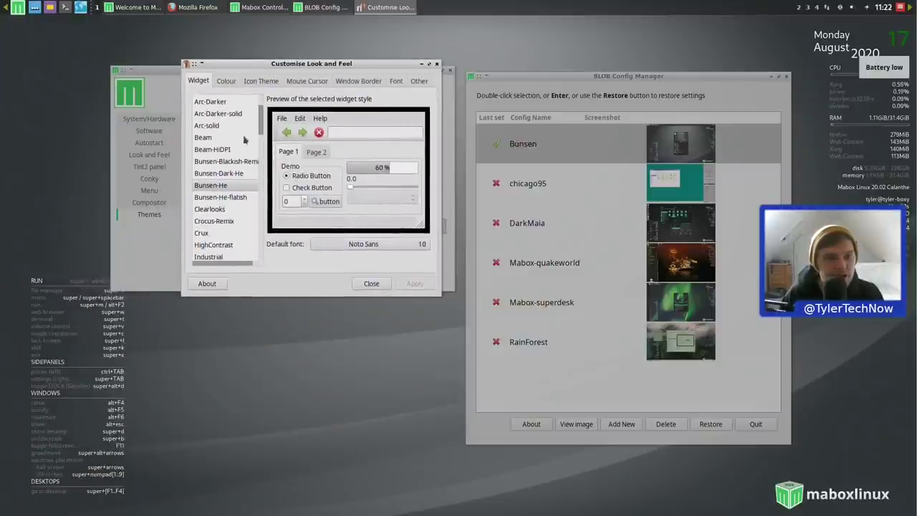
left_click(258, 81)
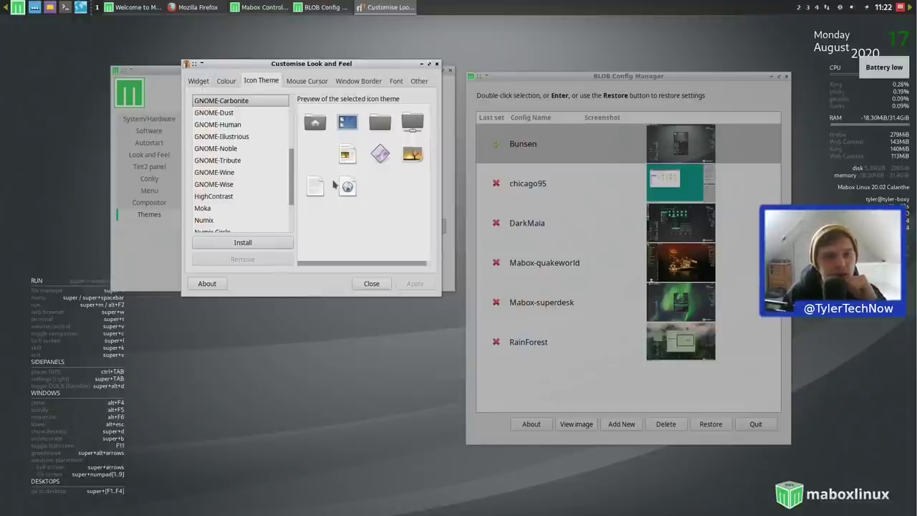
left_click_drag(293, 193, 292, 152)
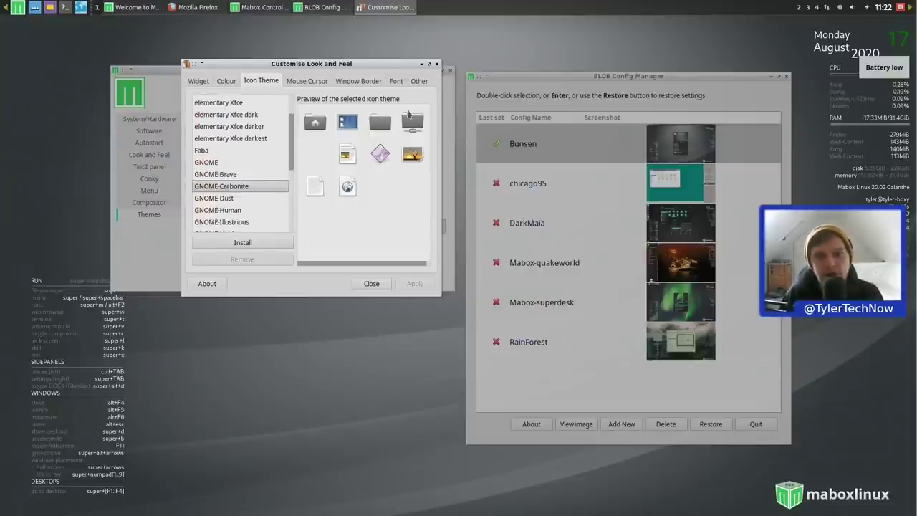
left_click(437, 63)
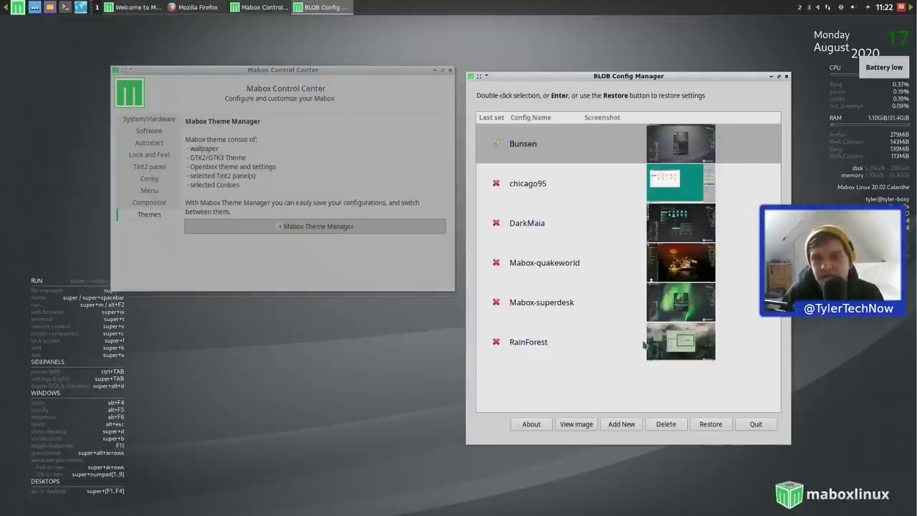
Restore the chicago95 configuration and move BLOB Config Manager up-right.
double_click(546, 190)
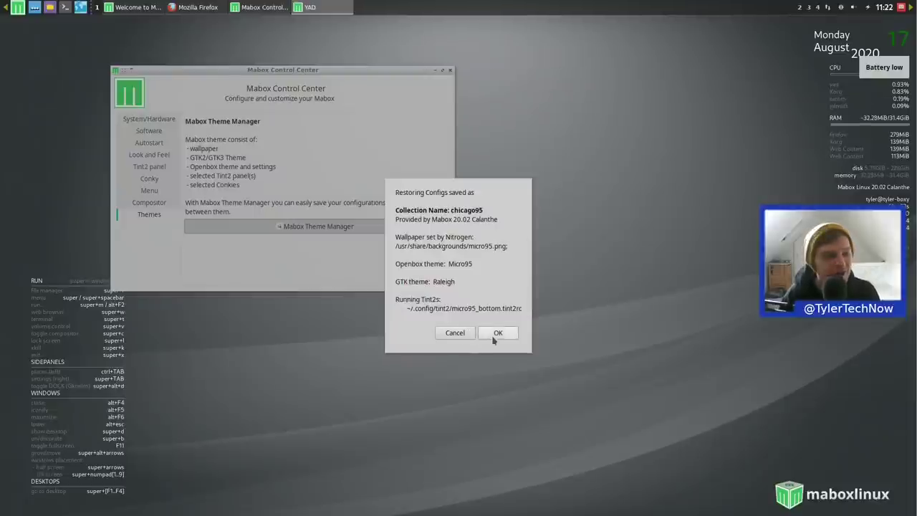
left_click(505, 337)
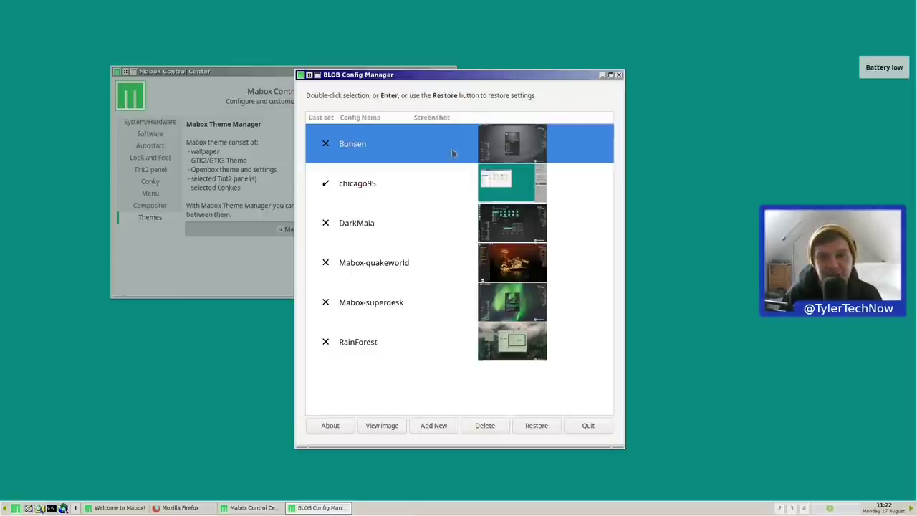
left_click_drag(452, 75, 634, 56)
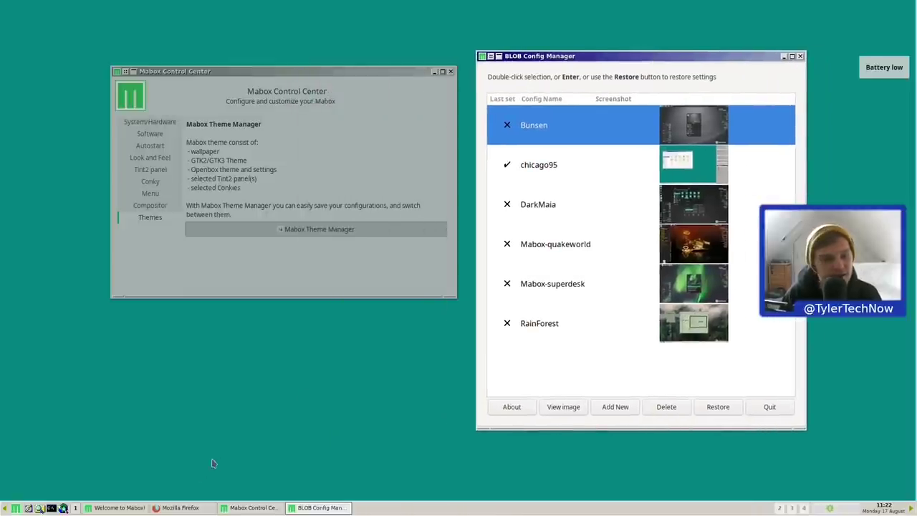
Try chicago95's bottom-panel menu and left side panel, then select DarkMaia.
left_click(16, 508)
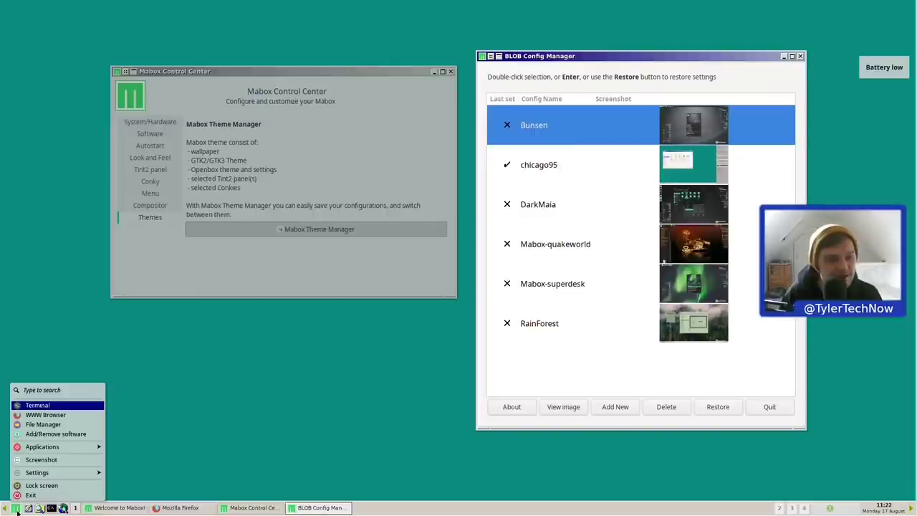
left_click(14, 511)
left_click(5, 509)
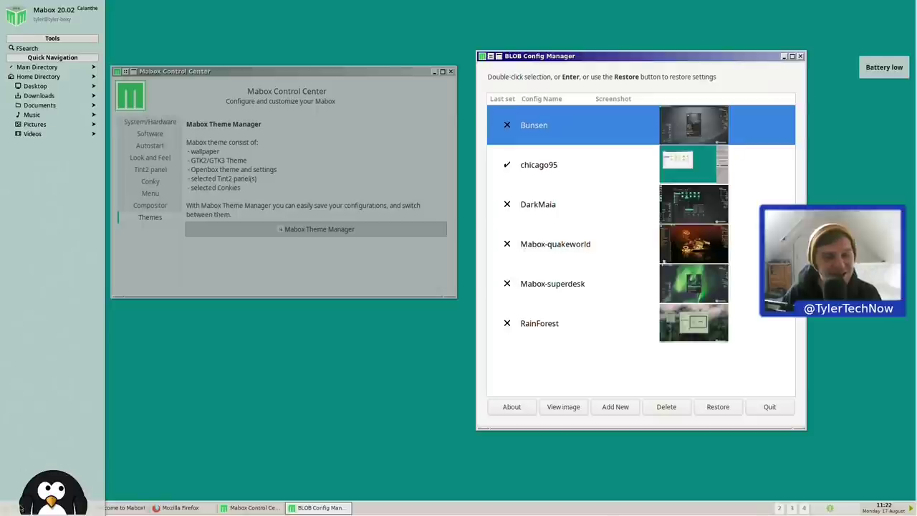
left_click(339, 414)
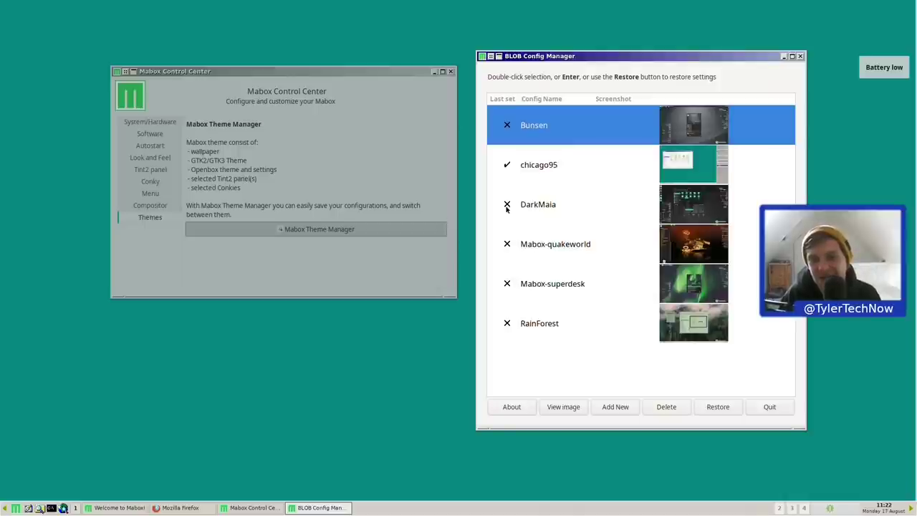
left_click(566, 211)
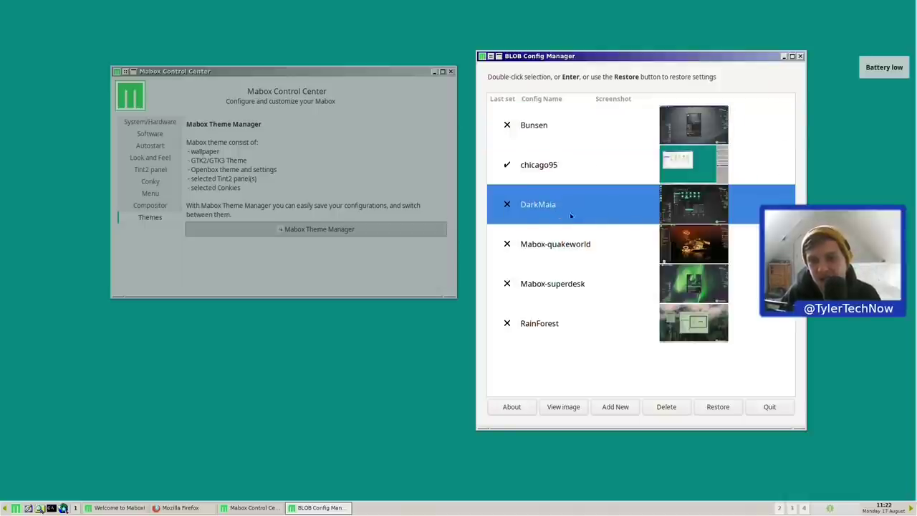
Restore the DarkMaia configuration and center the Control Center.
double_click(699, 213)
left_click(522, 347)
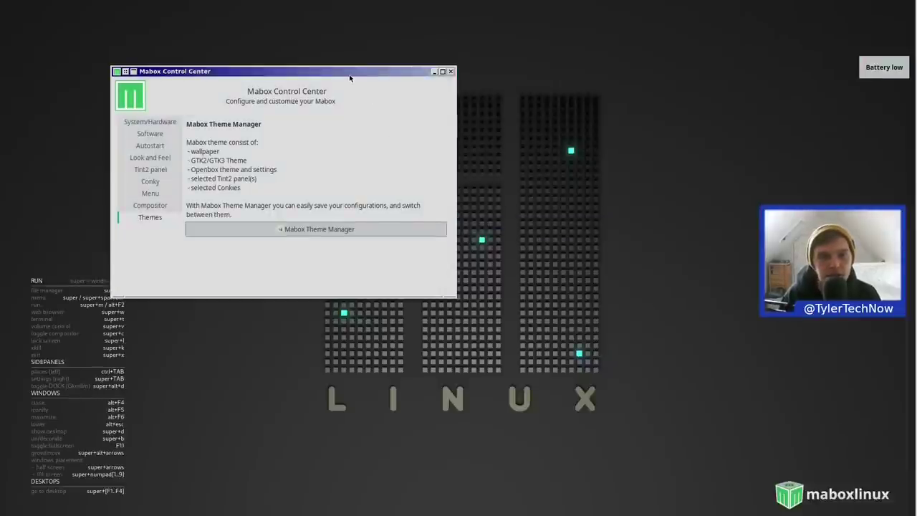
left_click_drag(353, 74, 426, 104)
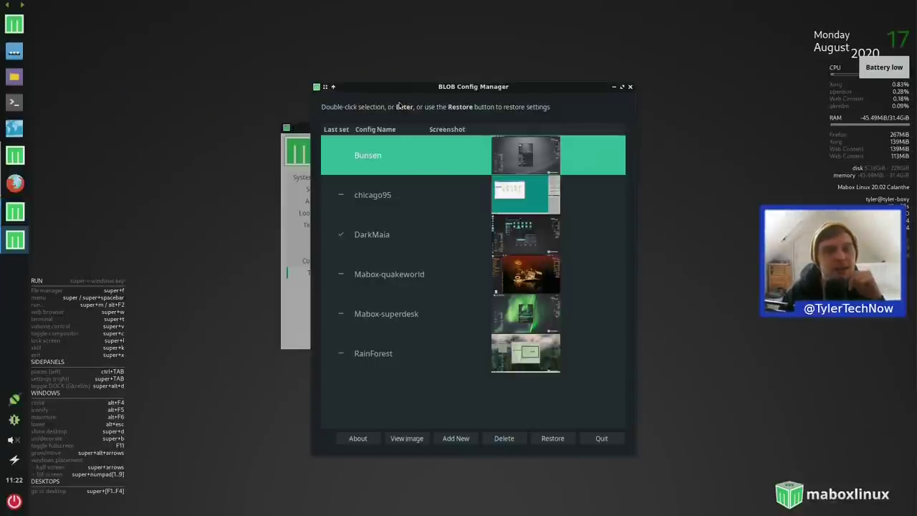
Try DarkMaia's side panels and dock menu, rearrange windows, and select Mabox-superdesk.
left_click(24, 8)
left_click(9, 6)
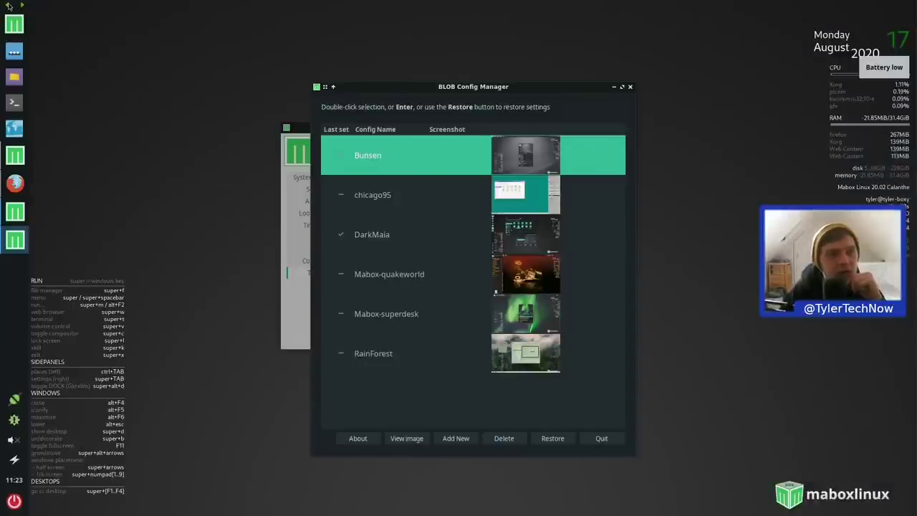
left_click(8, 6)
left_click(9, 6)
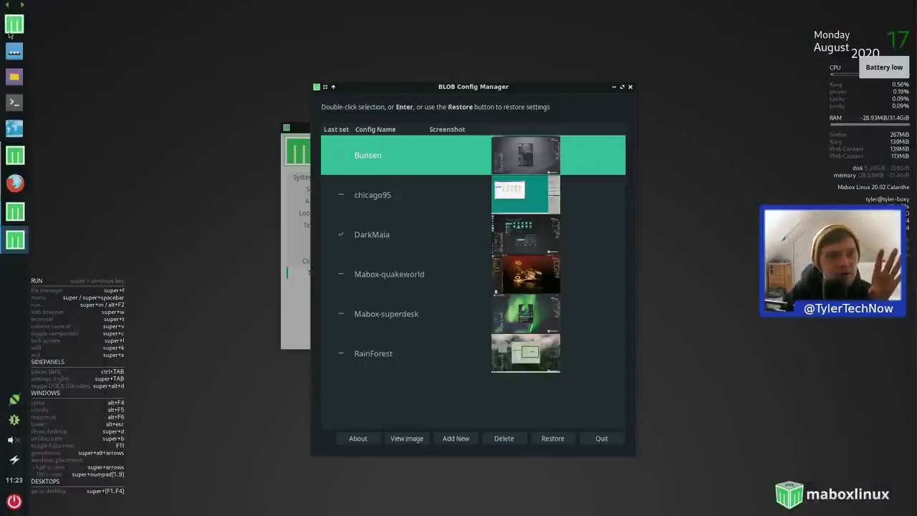
left_click(9, 32)
left_click(188, 133)
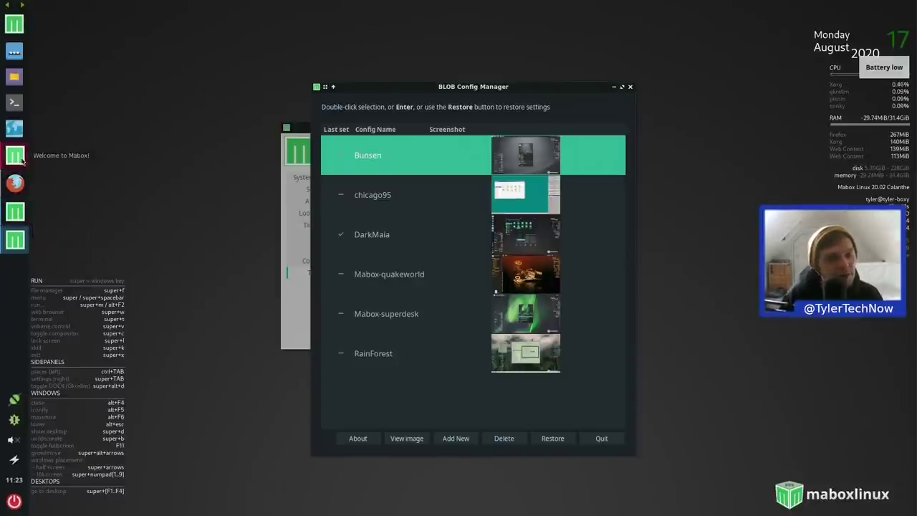
mouse_move(13, 212)
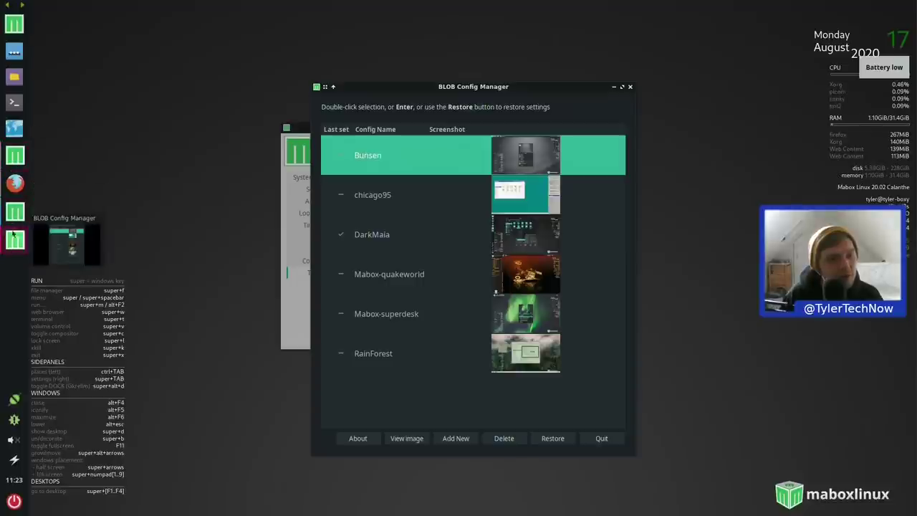
left_click_drag(464, 89, 625, 89)
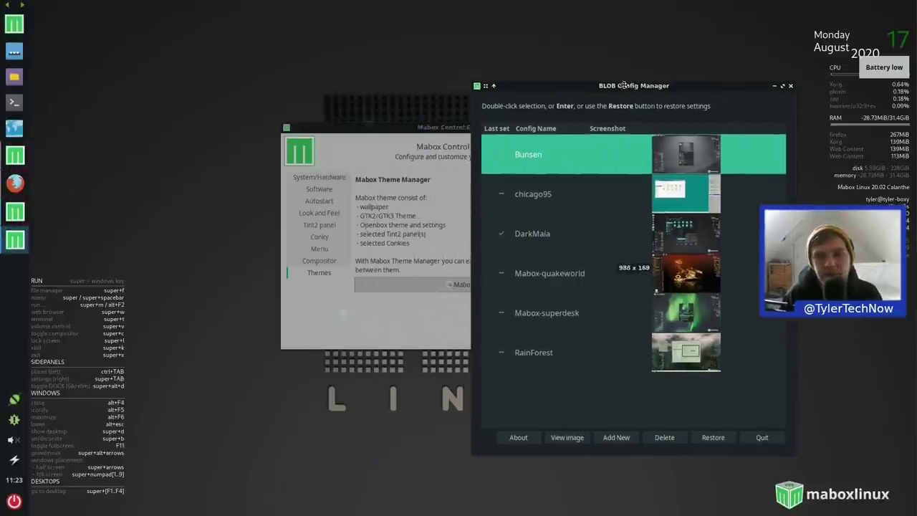
left_click_drag(414, 130, 235, 95)
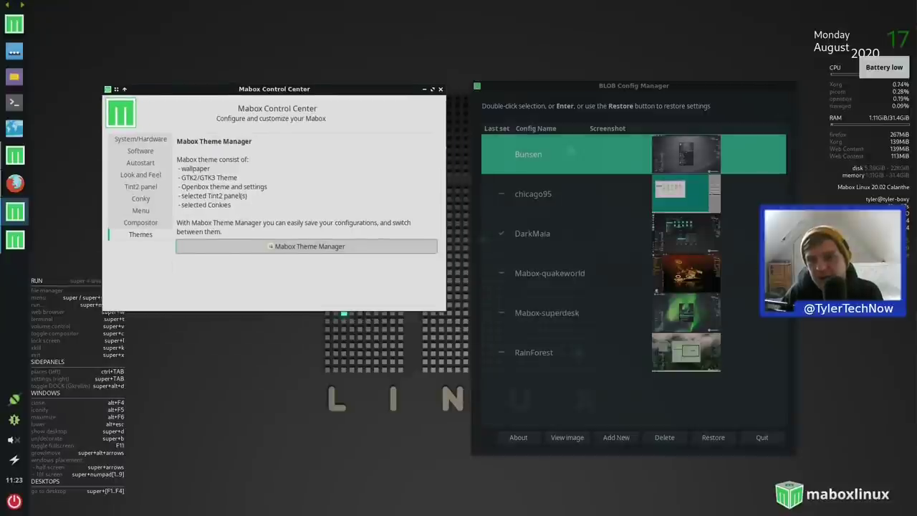
left_click(570, 312)
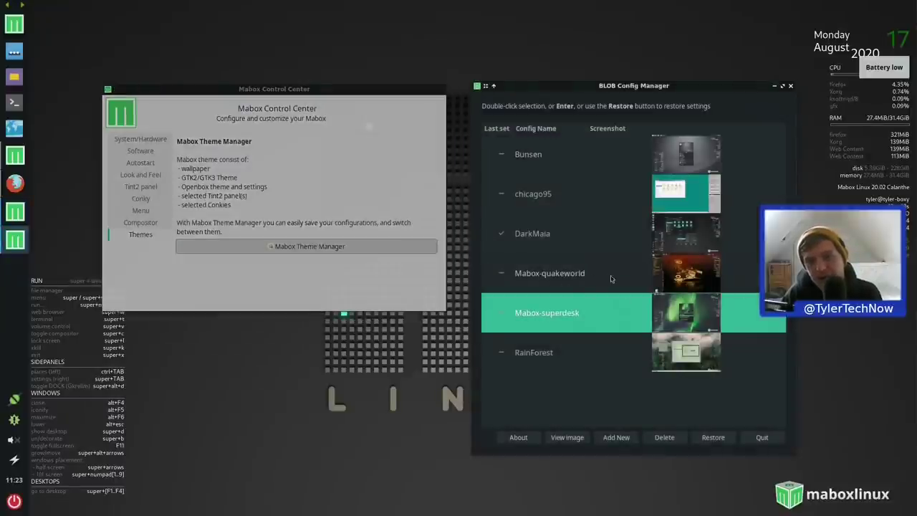
Restore the Mabox-quakeworld configuration and rearrange the windows.
double_click(547, 273)
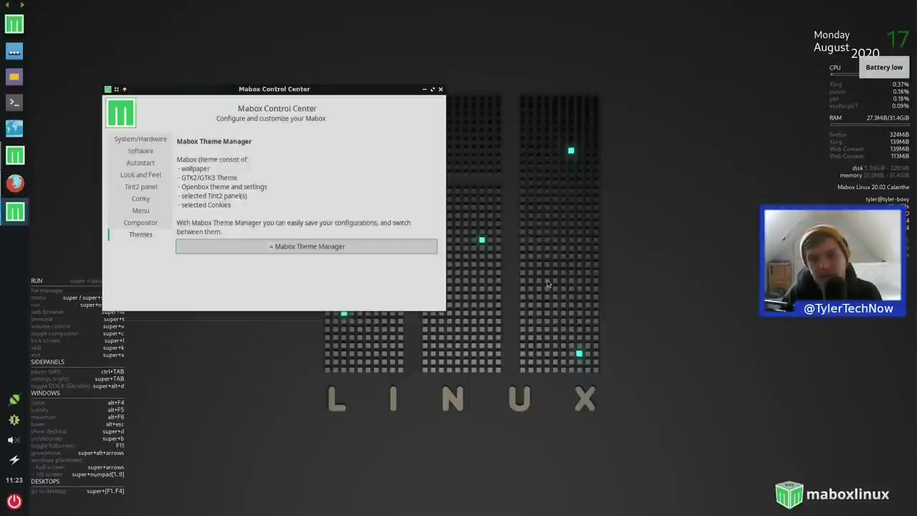
left_click(537, 350)
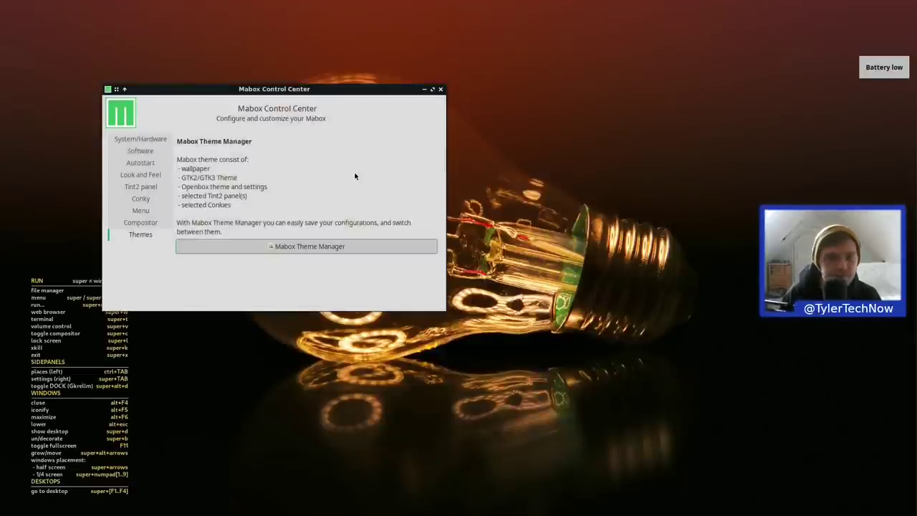
left_click_drag(215, 92, 358, 514)
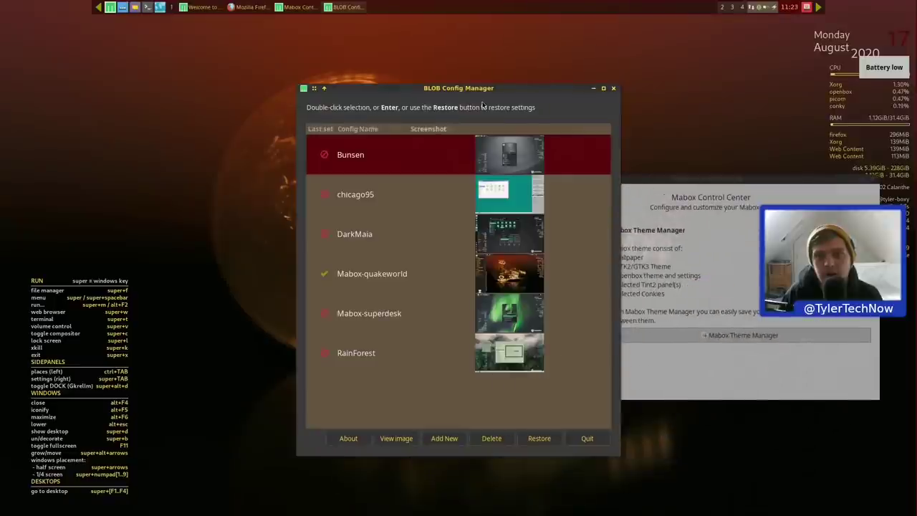
left_click_drag(407, 88, 238, 70)
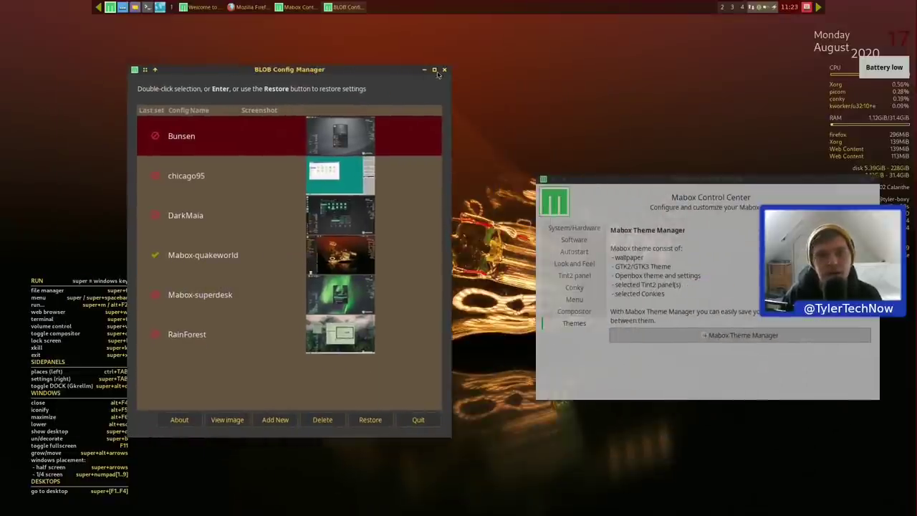
left_click_drag(437, 71, 497, 129)
Try quakeworld's quick navigation and settings side panels, then reposition the windows.
left_click(751, 184)
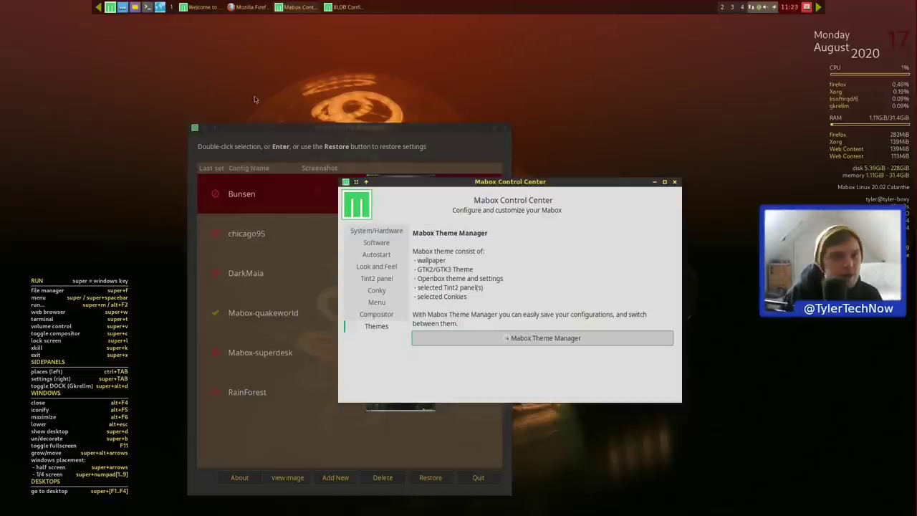
left_click(98, 7)
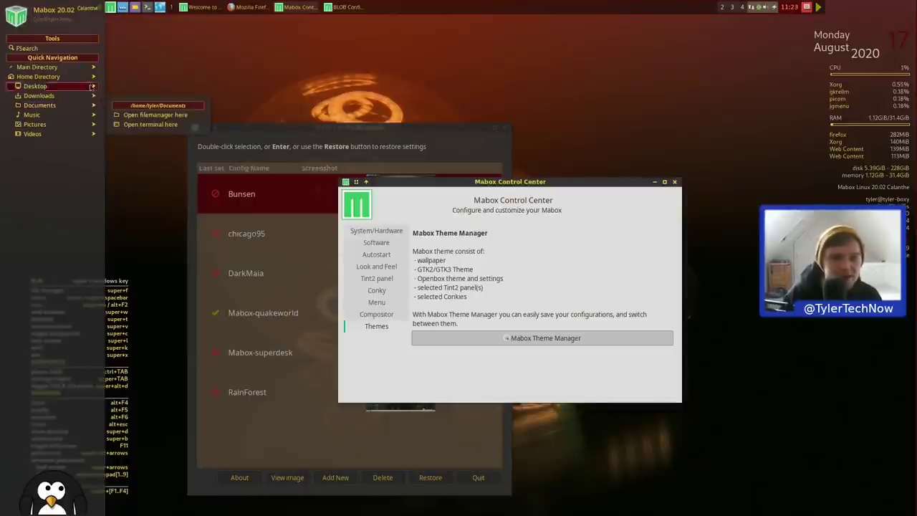
left_click(817, 7)
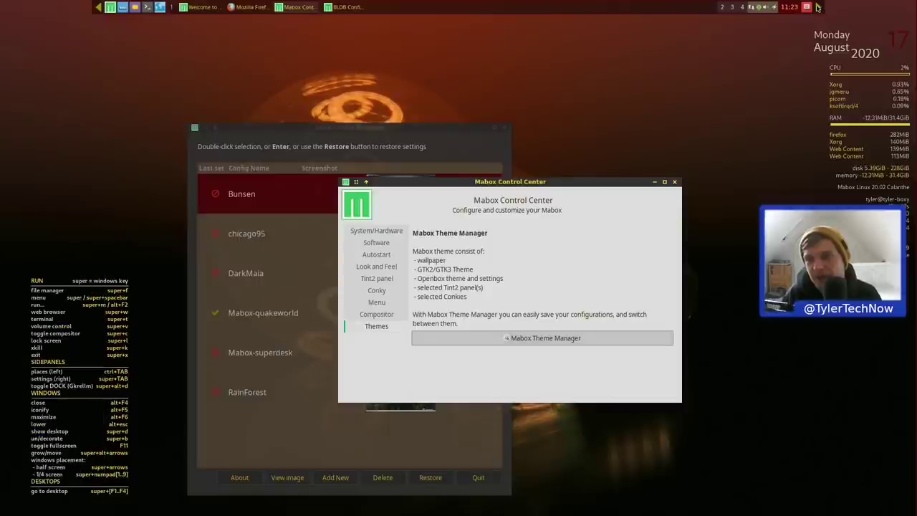
left_click(686, 112)
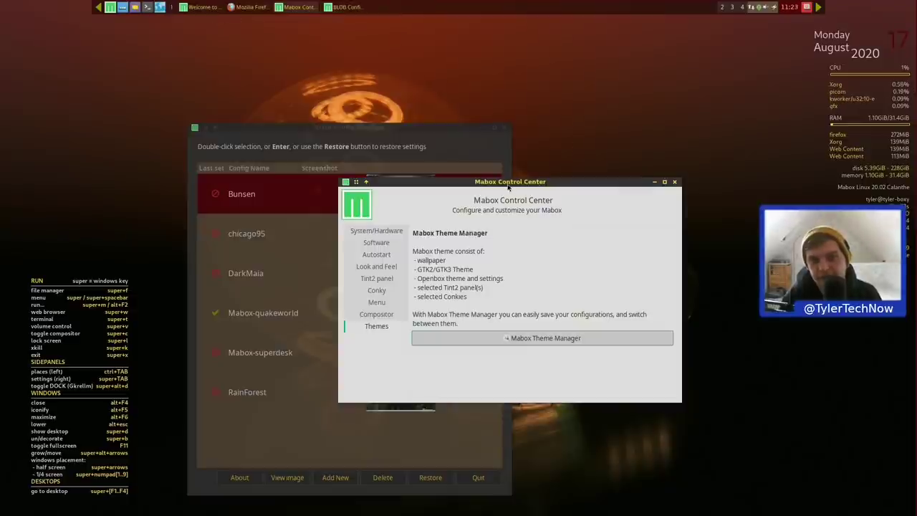
left_click_drag(508, 183, 631, 101)
left_click(287, 127)
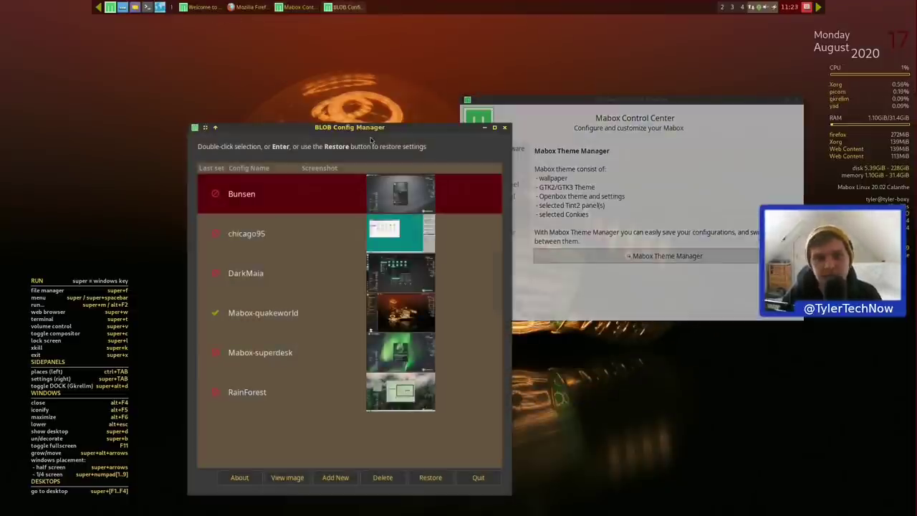
Restore the RainForest configuration, rearrange the config manager and Control Center windows, and dismiss the battery notification.
double_click(401, 391)
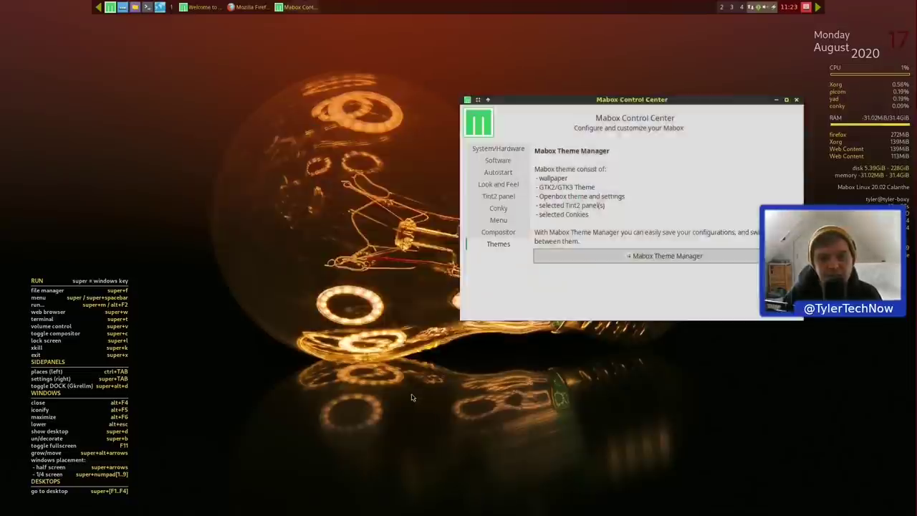
left_click(542, 355)
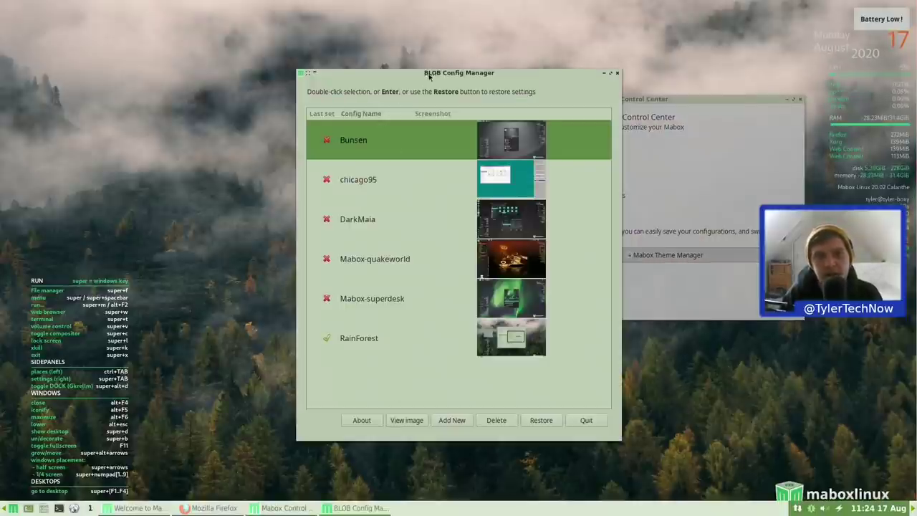
left_click_drag(460, 125, 254, 82)
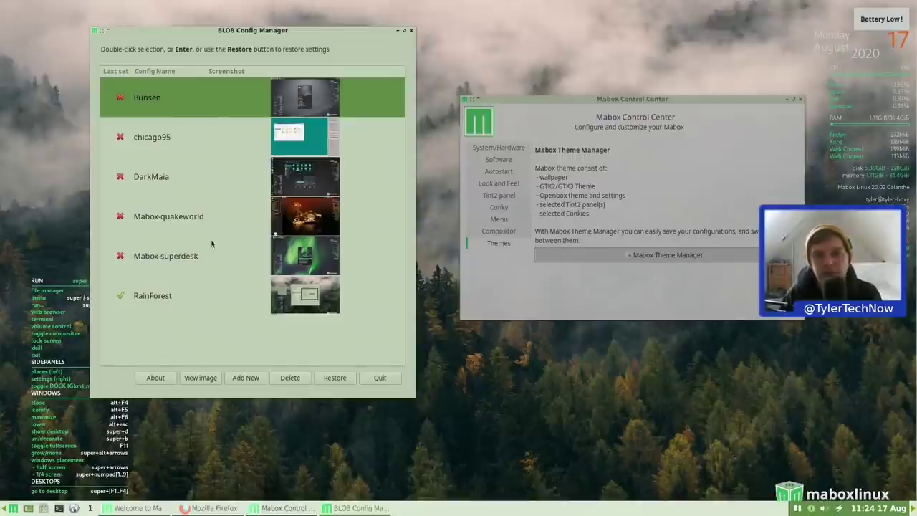
left_click_drag(609, 101, 581, 112)
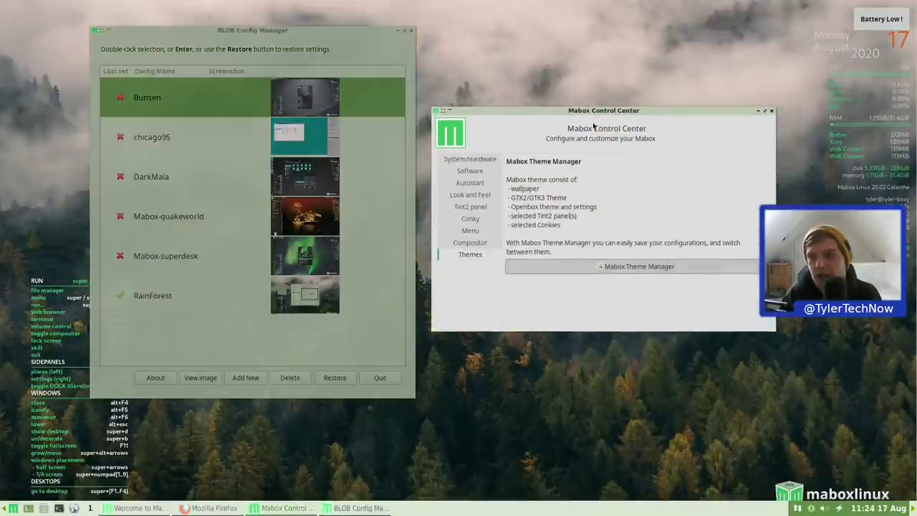
left_click(886, 22)
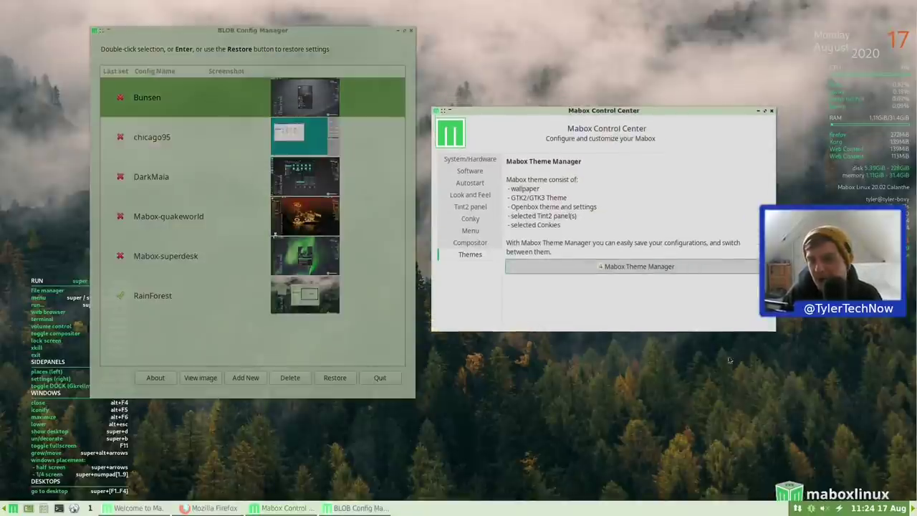
Try the quick, desktop and main launcher menus, then select Mabox-superdesk in the config manager.
mouse_move(850, 512)
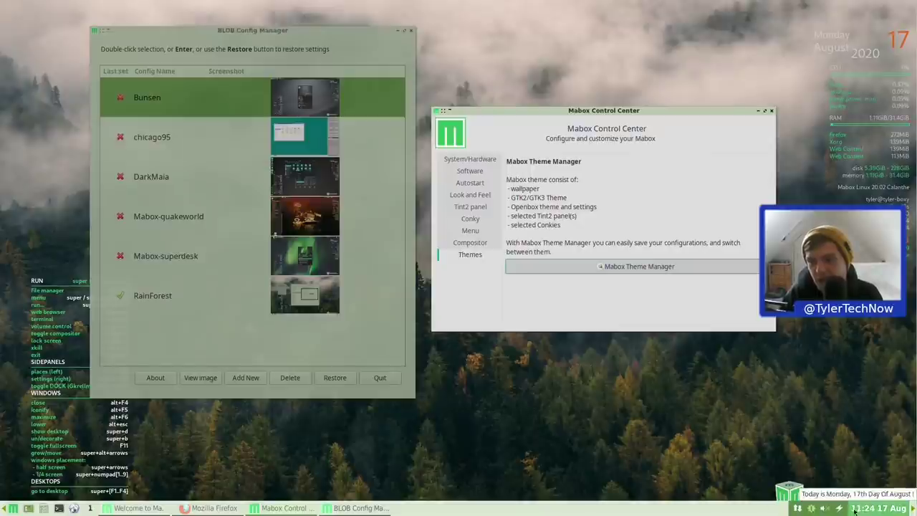
right_click(595, 507)
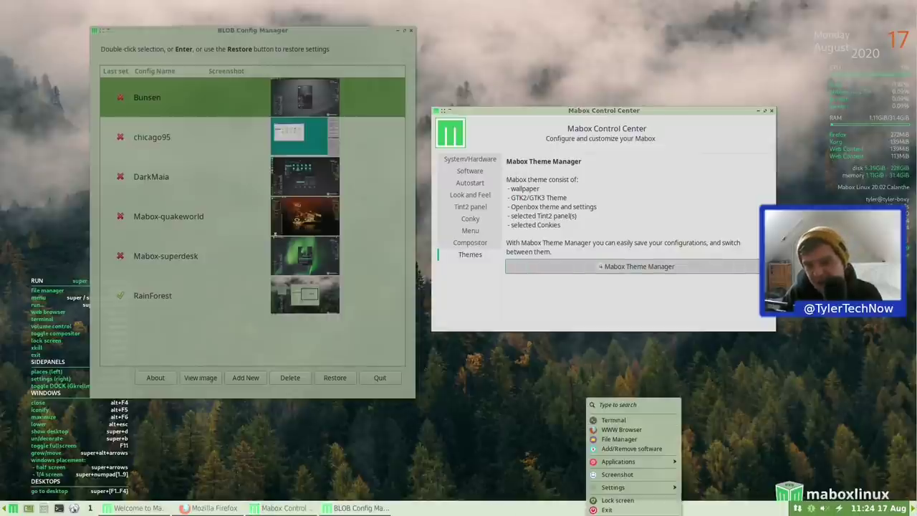
left_click(544, 514)
right_click(559, 83)
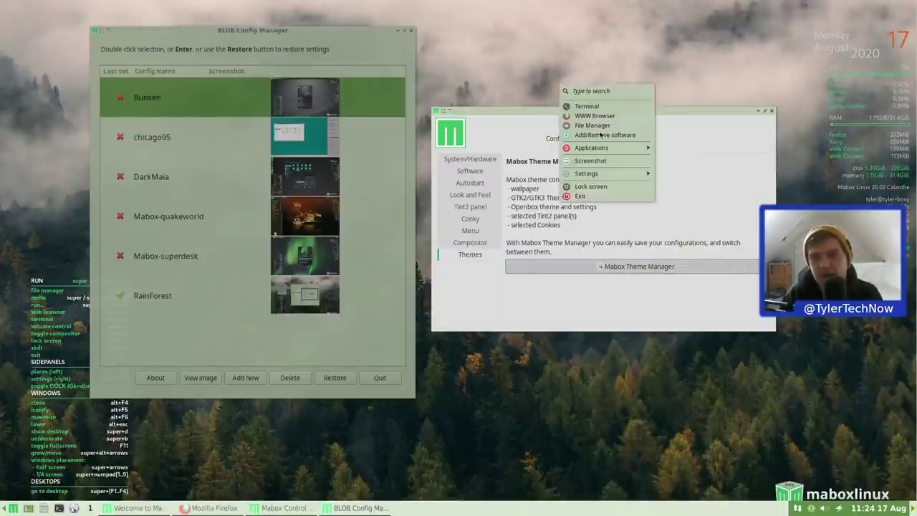
left_click(645, 444)
left_click(13, 509)
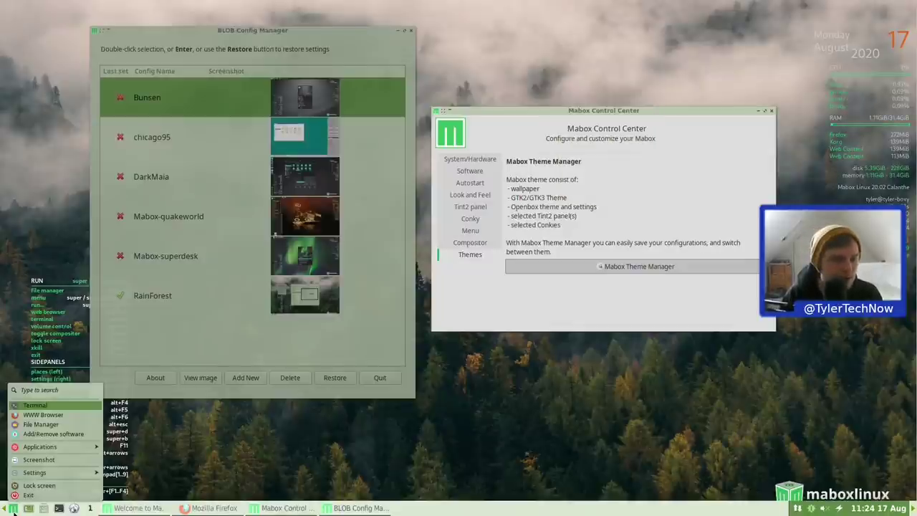
left_click(13, 510)
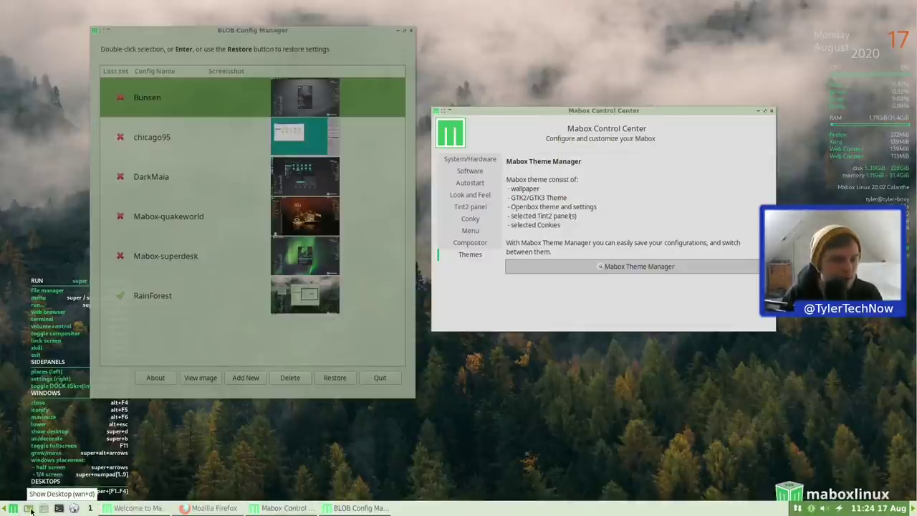
left_click(224, 33)
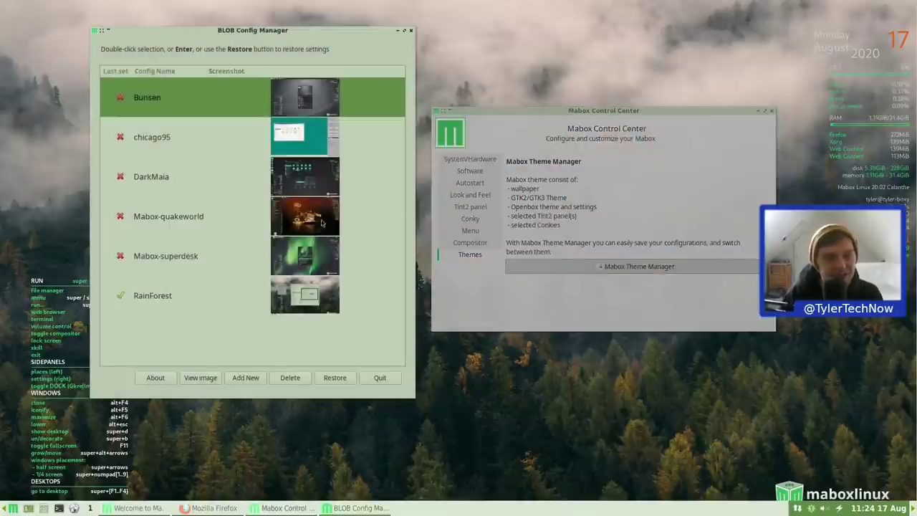
left_click(285, 253)
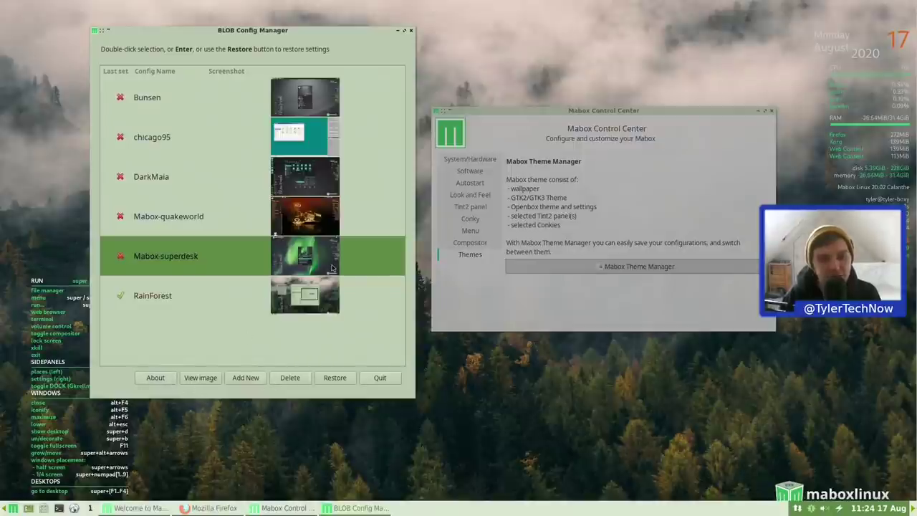
Restore the Mabox-superdesk configuration and confirm the Restoring Configs dialog.
double_click(332, 268)
left_click(532, 339)
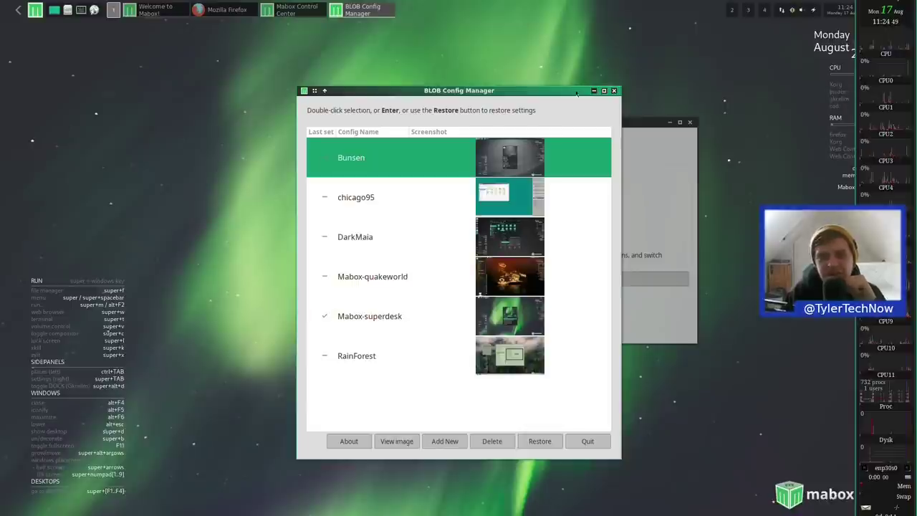
Quit the config manager, snap Control Center to the left and right halves, then close it.
left_click(615, 91)
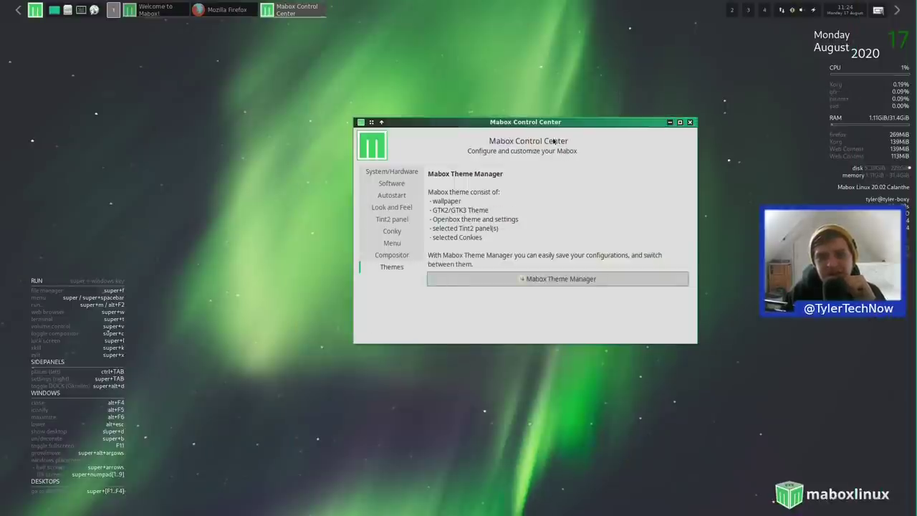
left_click_drag(493, 118, 451, 153)
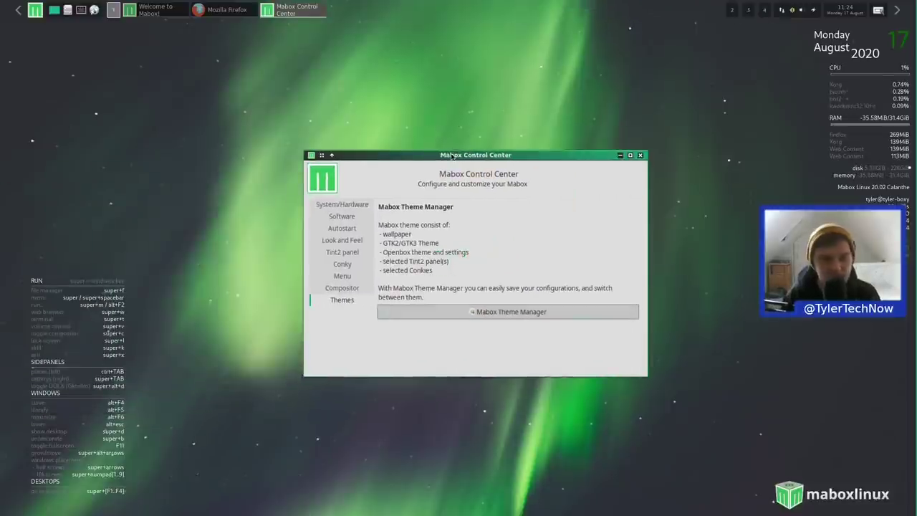
key("super+Left")
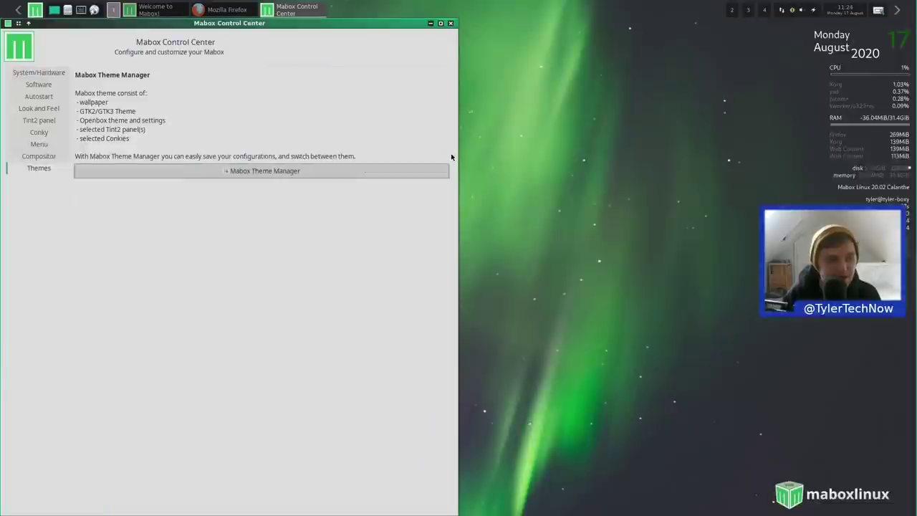
key("super+Right")
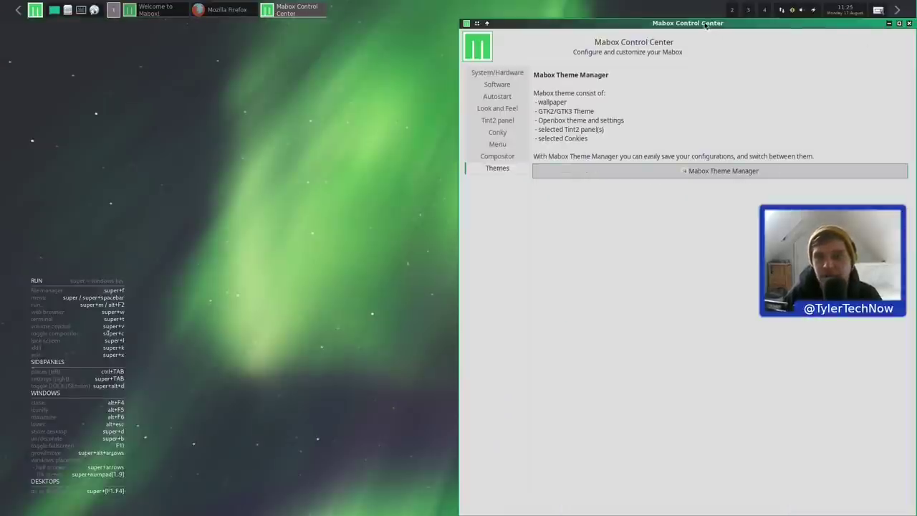
key("super+Down")
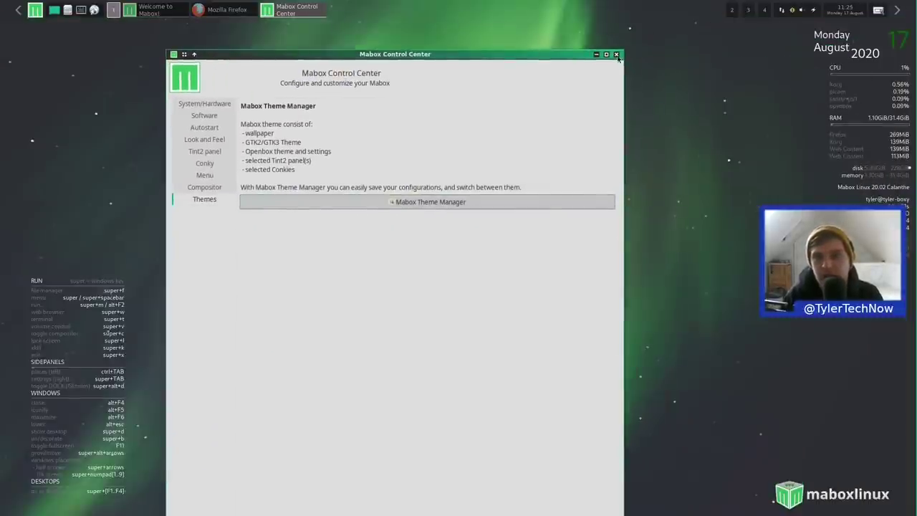
left_click(616, 54)
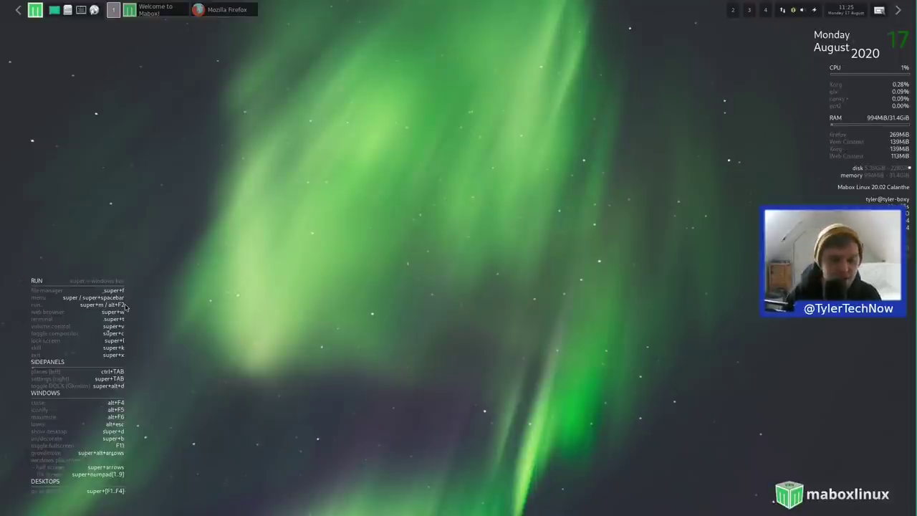
Launch lxappearance from a terminal, then close it and the terminal.
key("alt+F2")
type("lx")
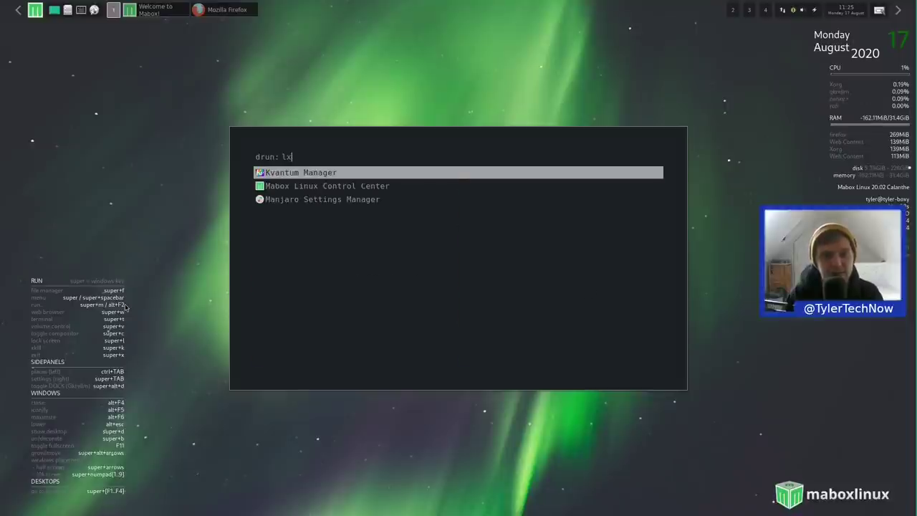
key("Escape")
key("super+t")
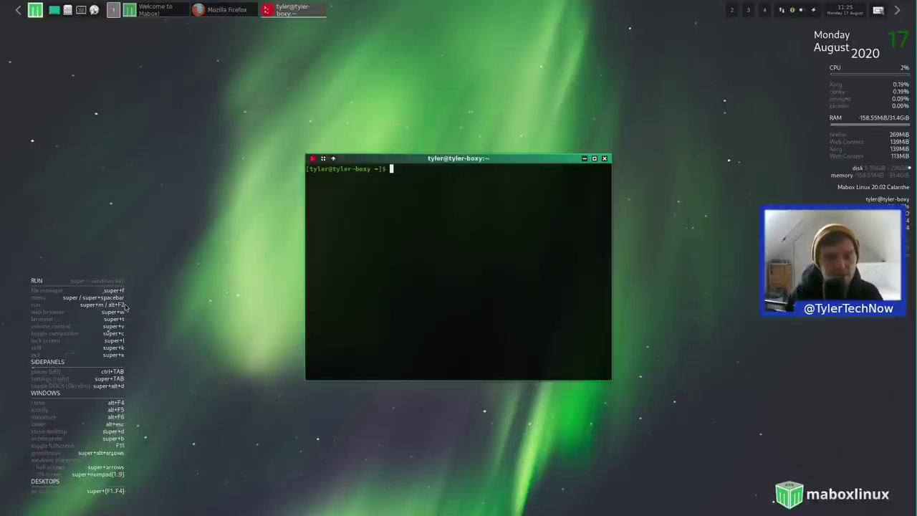
type("lxappearance")
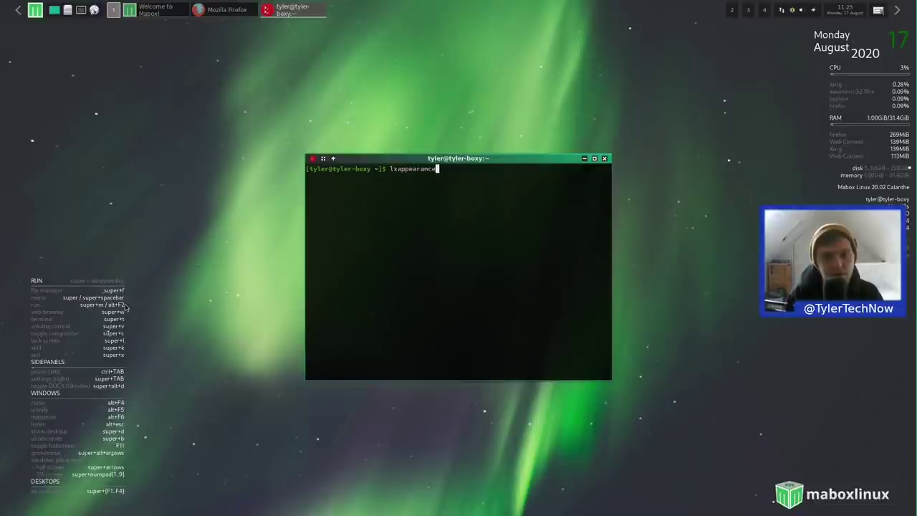
key("Return")
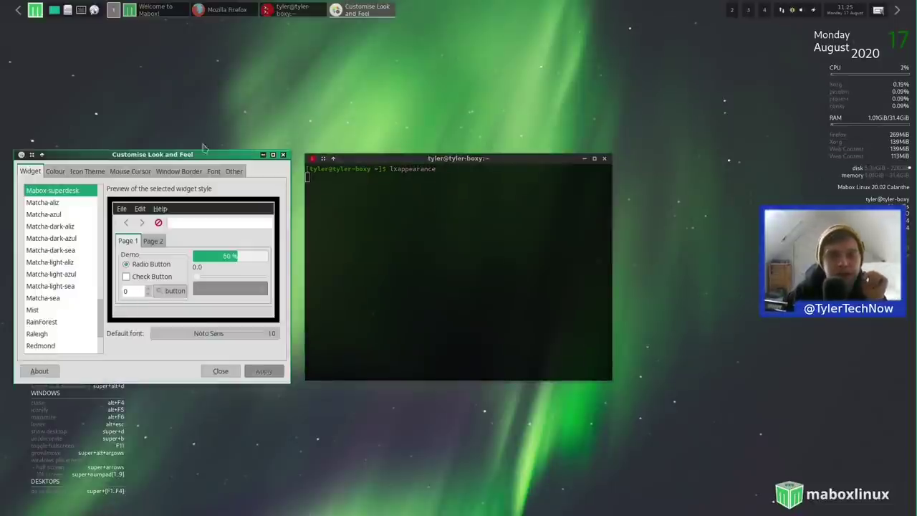
left_click(283, 154)
left_click(604, 159)
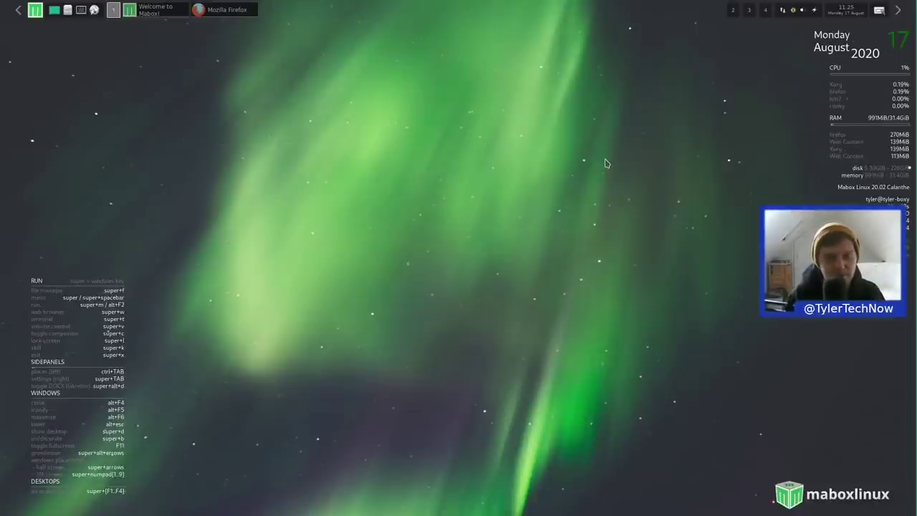
Try searches like 'cust' and 'webcam' in the application launcher, then dismiss it.
key("alt+F2")
type("test")
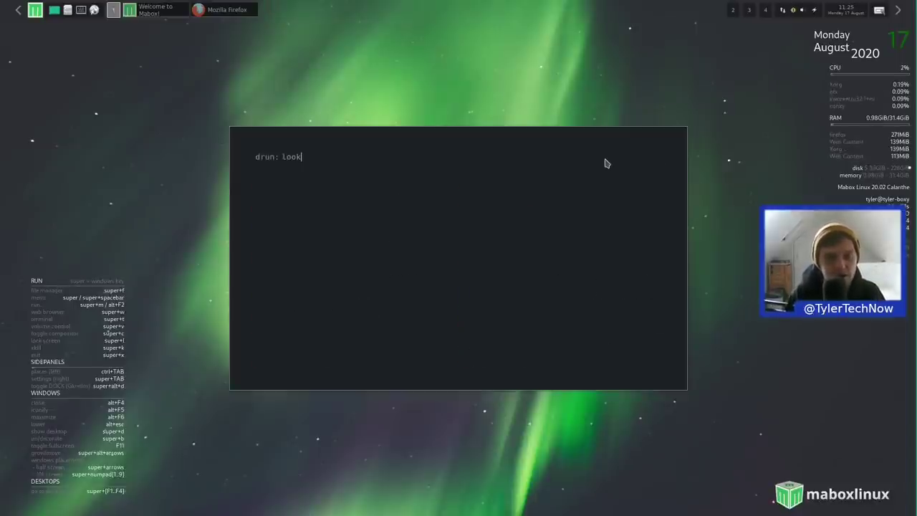
key("BackSpace")
key("BackSpace")
key("BackSpace")
key("BackSpace")
type("cus")
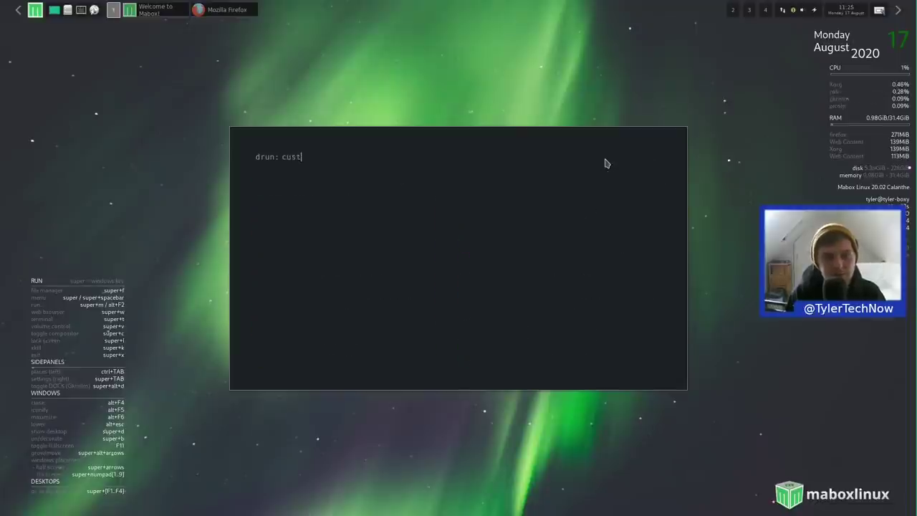
type("t")
key("BackSpace")
key("BackSpace")
key("BackSpace")
type("amera")
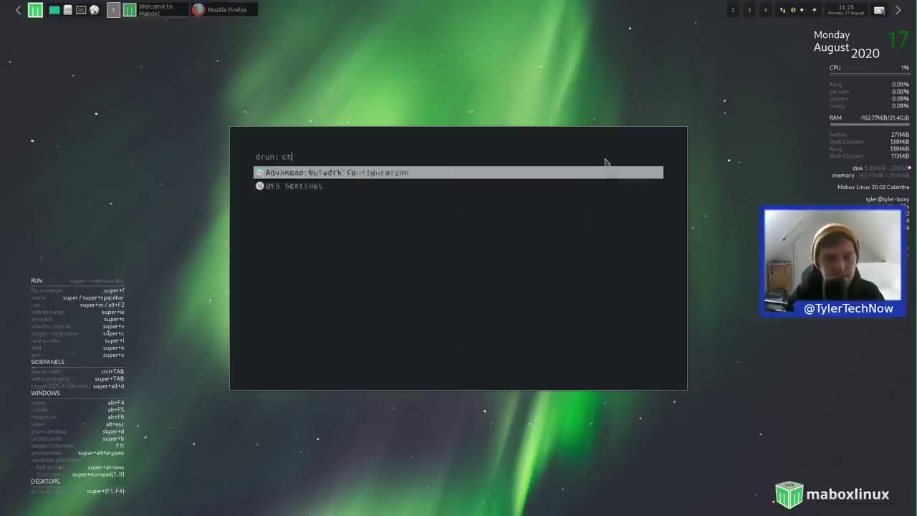
key("BackSpace")
key("BackSpace")
key("BackSpace")
key("BackSpace")
key("BackSpace")
key("BackSpace")
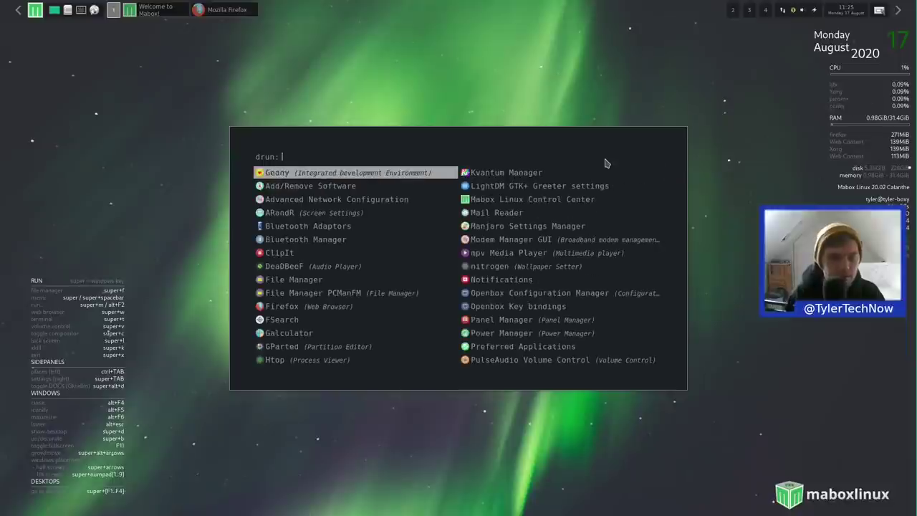
type("webcam")
key("Escape")
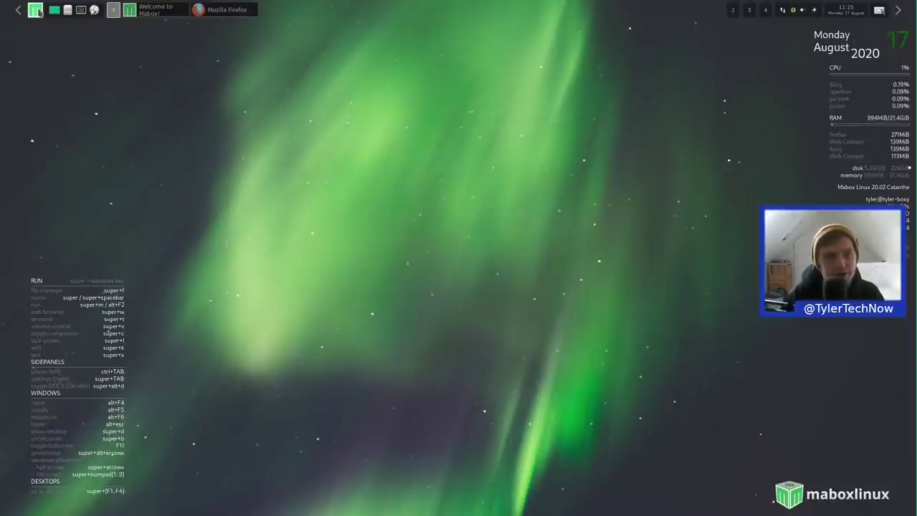
Open Customise Look and Feel from Applications > Preferences in the main menu.
left_click(37, 11)
mouse_move(100, 82)
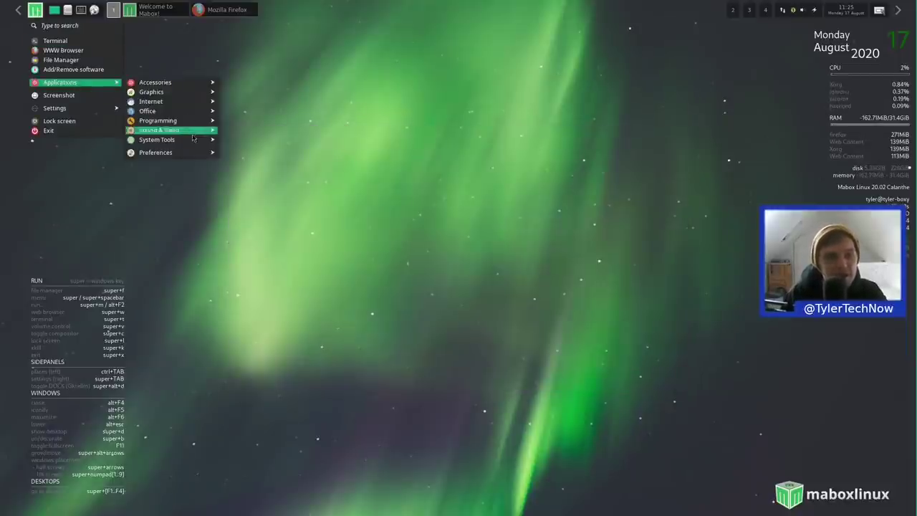
mouse_move(193, 151)
left_click(269, 203)
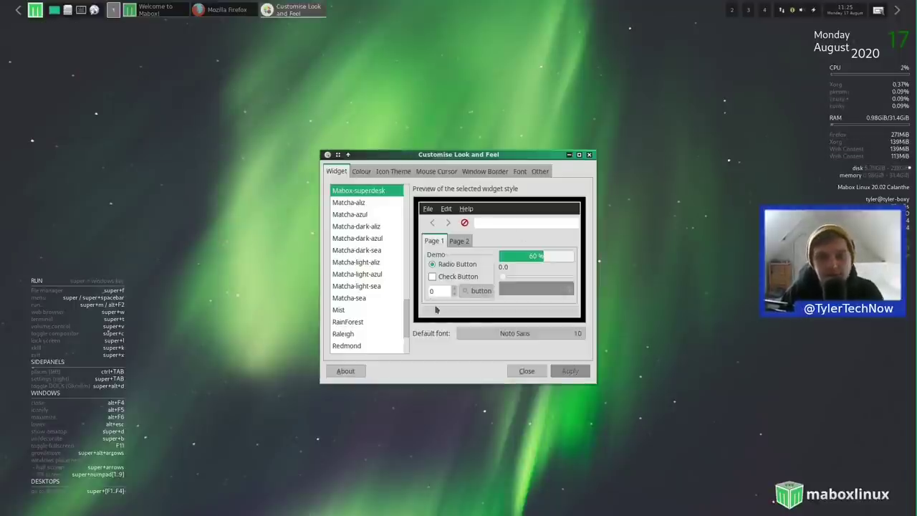
Select and apply the Arc-Dark widget theme.
left_click_drag(402, 321, 417, 208)
left_click(364, 189)
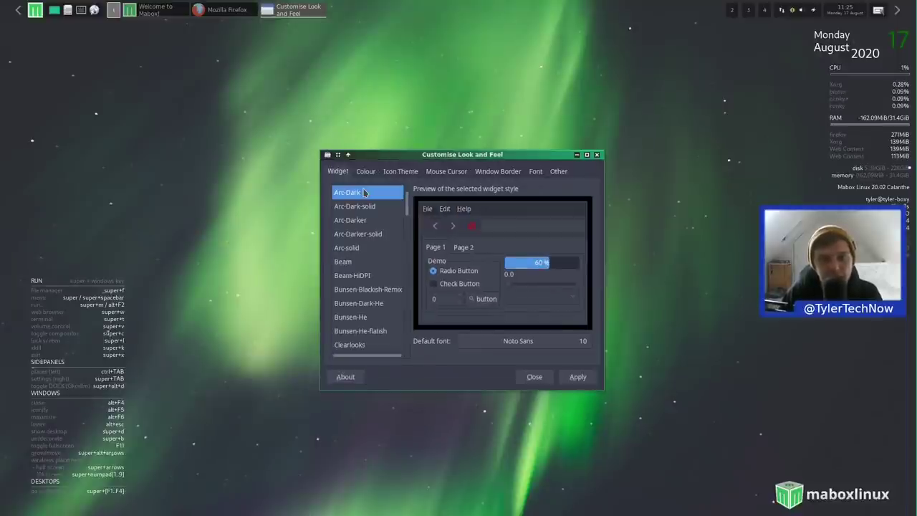
left_click(574, 377)
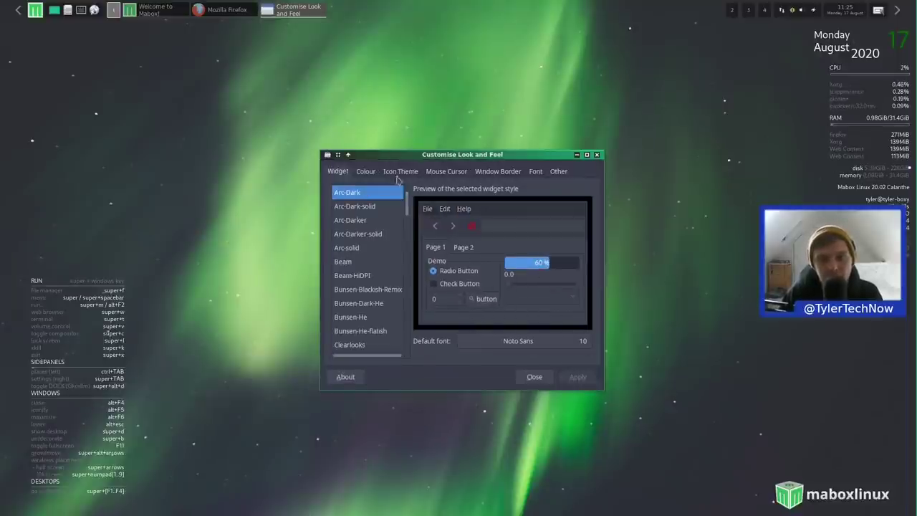
left_click(366, 172)
Select and apply the Arc icon theme.
left_click(394, 173)
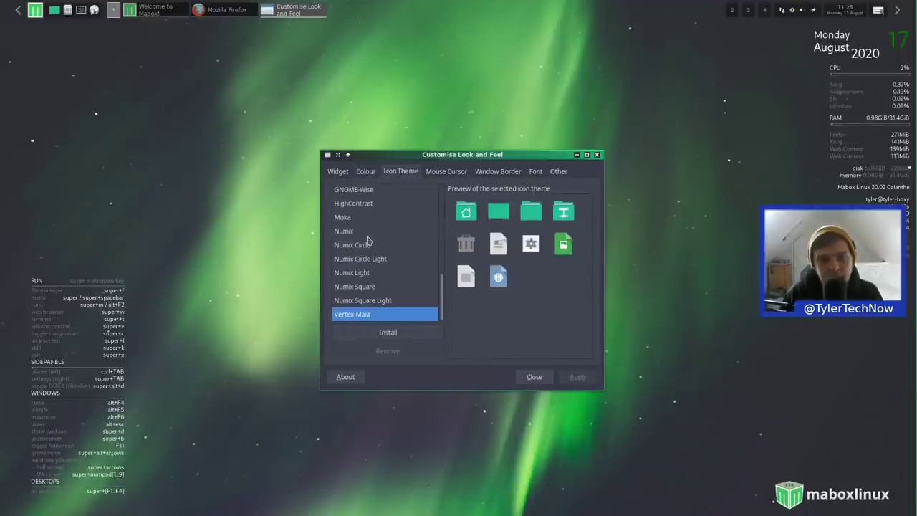
scroll(370, 241, "up", 5)
left_click(341, 207)
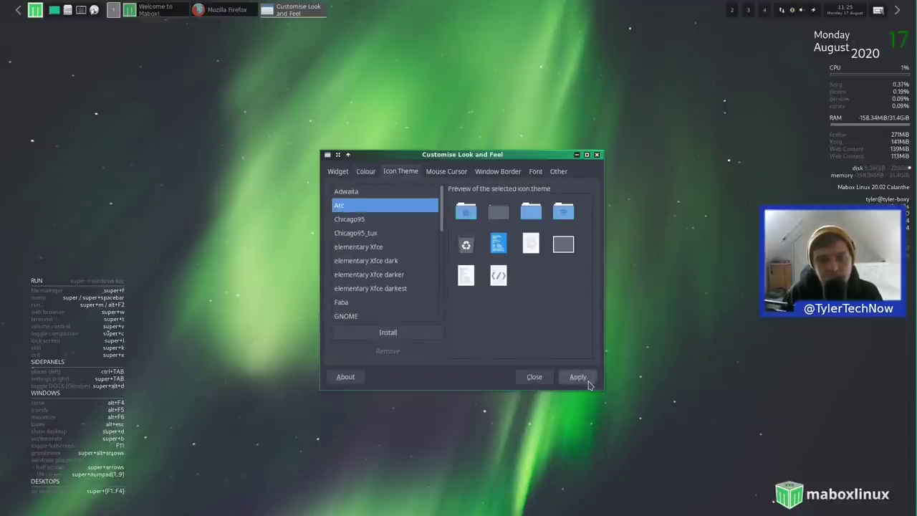
left_click(578, 377)
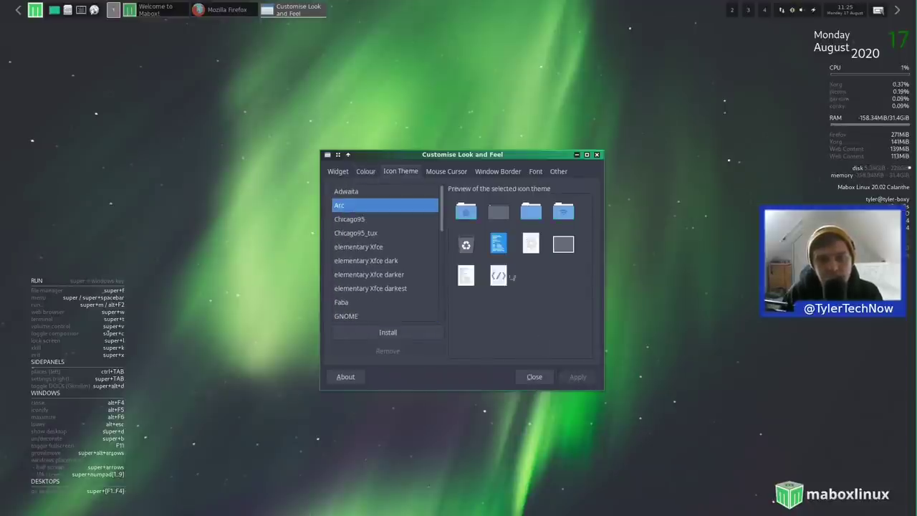
Close the appearance settings, reopen them from Settings > Look and Feel, and close again.
left_click(596, 155)
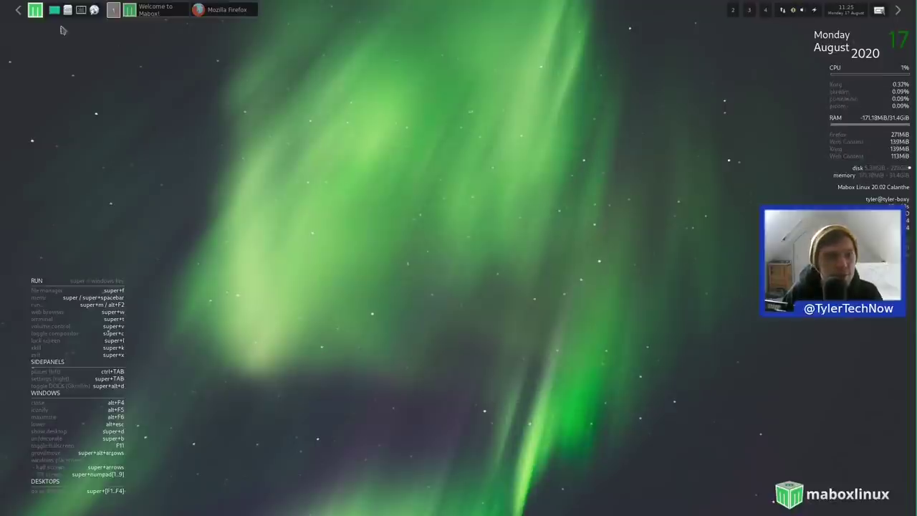
left_click(35, 11)
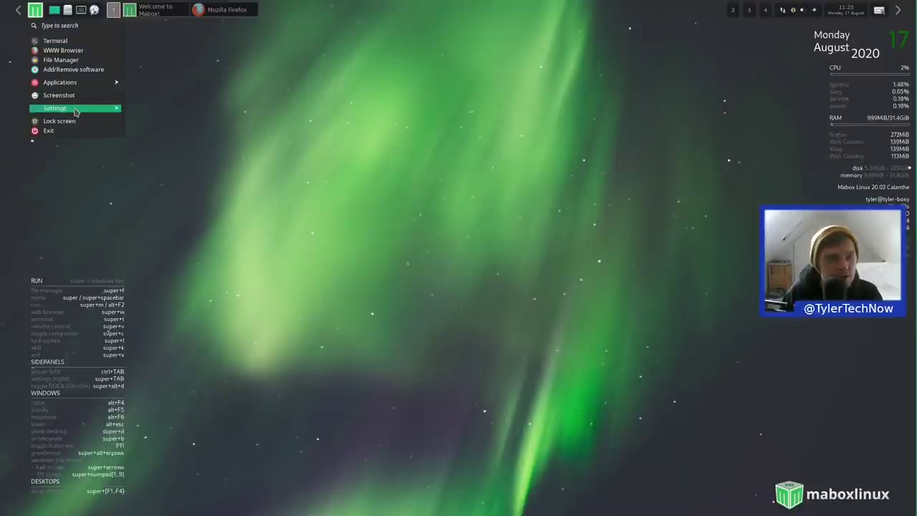
mouse_move(78, 109)
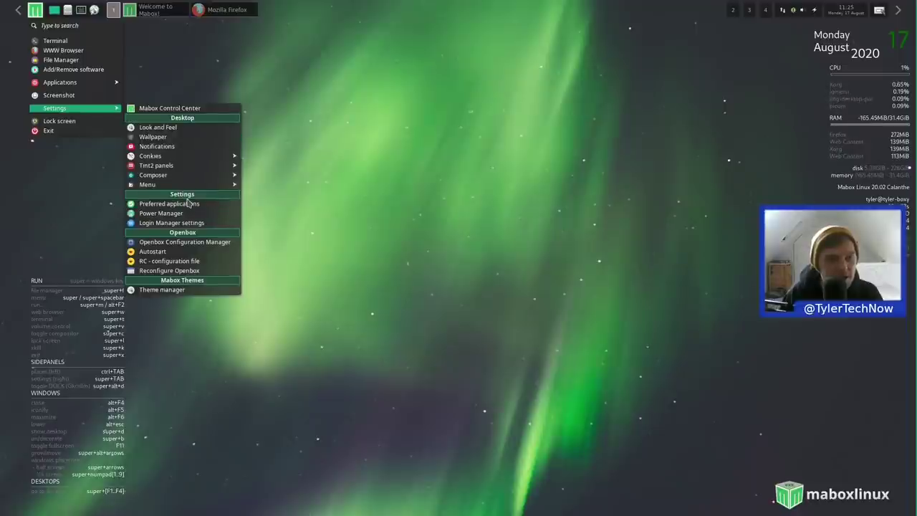
left_click(169, 127)
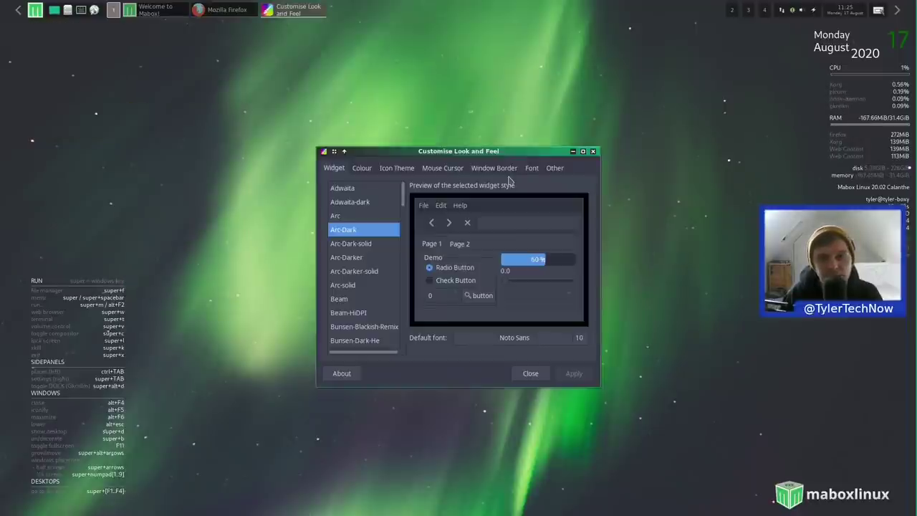
left_click(593, 151)
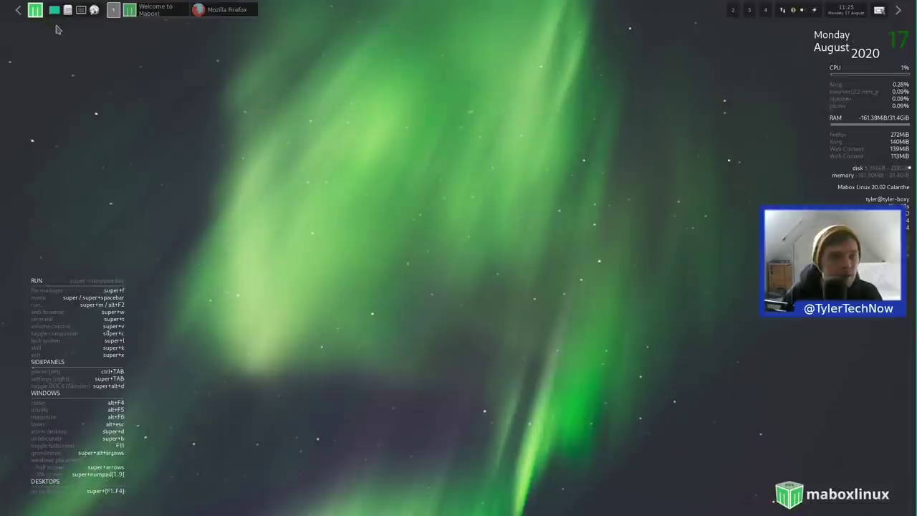
Launch Openbox Configuration Manager, apply the Arc-Dark theme from the top of the list, and move the window aside.
left_click(36, 10)
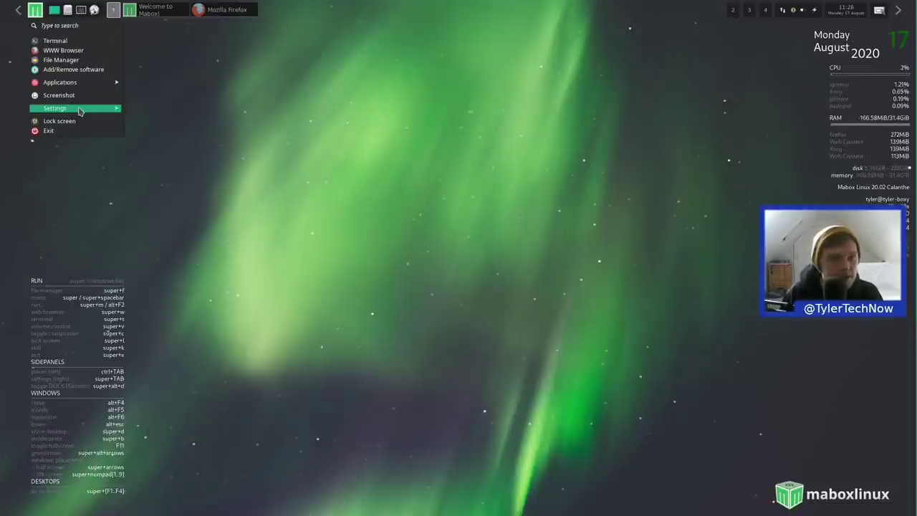
mouse_move(80, 85)
mouse_move(192, 156)
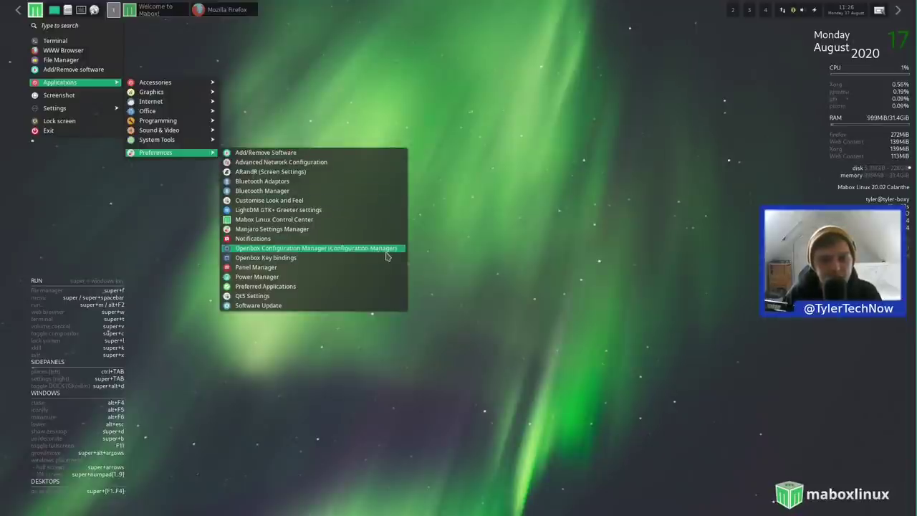
left_click(304, 251)
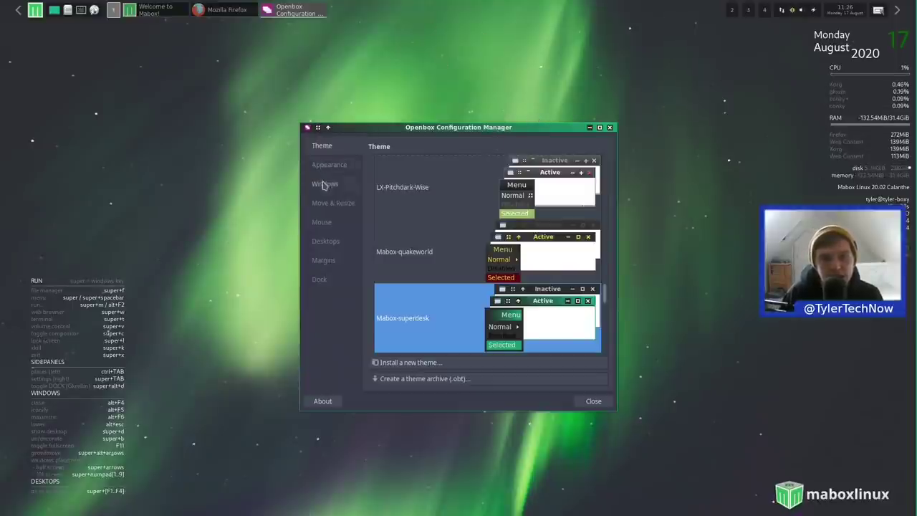
scroll(606, 237, "up", 10)
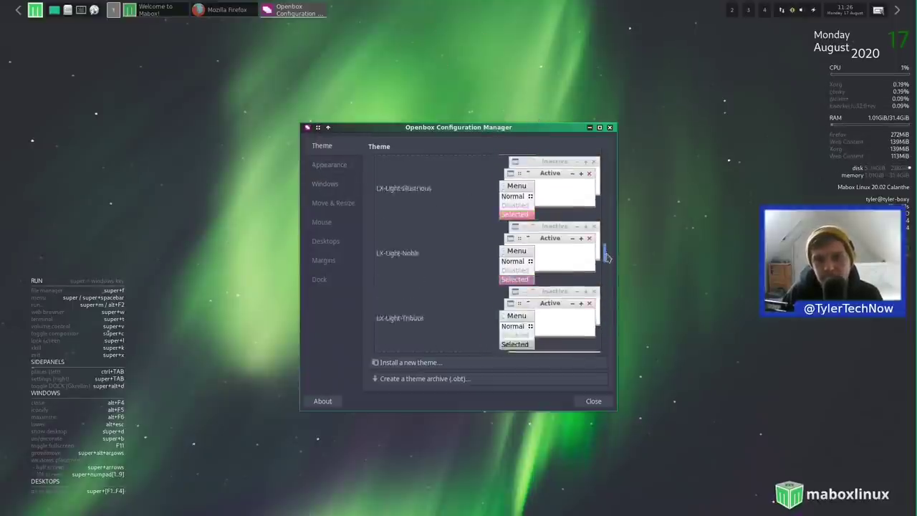
left_click_drag(606, 237, 601, 177)
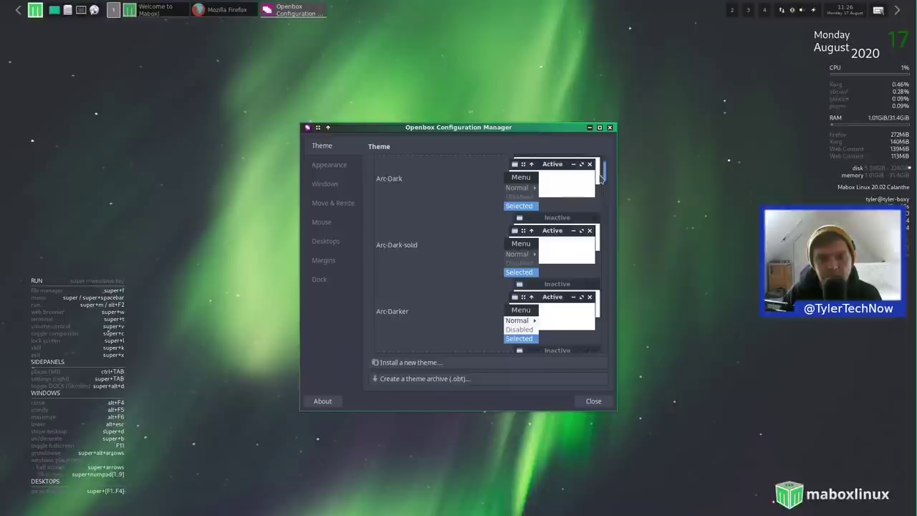
left_click(564, 187)
left_click_drag(531, 134, 638, 94)
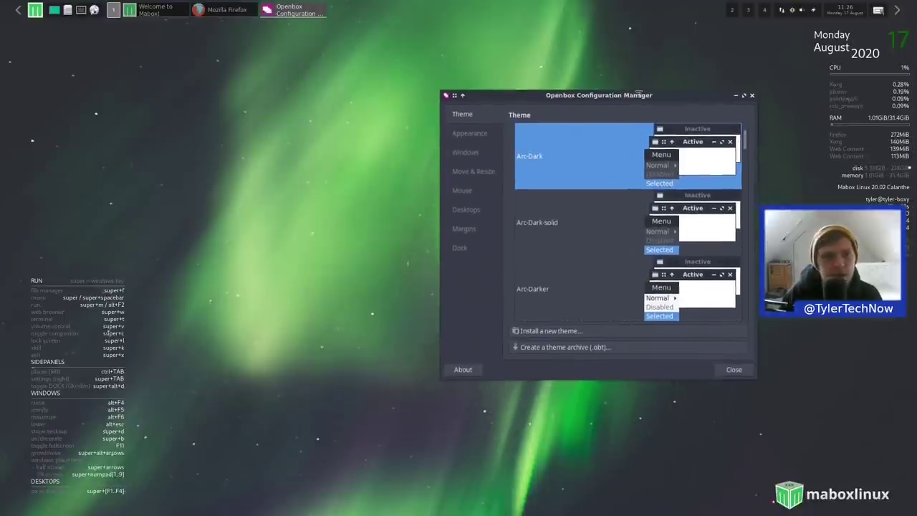
left_click(35, 11)
Launch Firefox from Applications > Internet and reposition its window as maboxlinux.org loads.
mouse_move(79, 82)
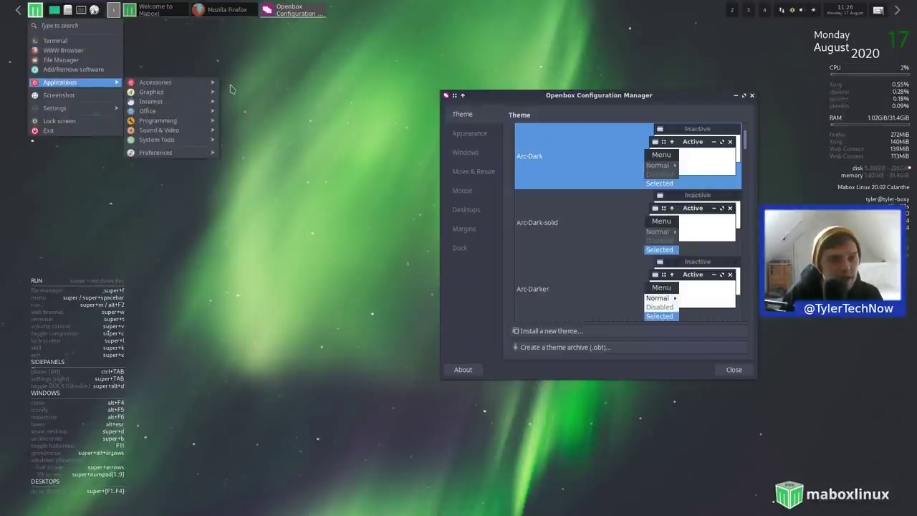
mouse_move(172, 101)
left_click(238, 105)
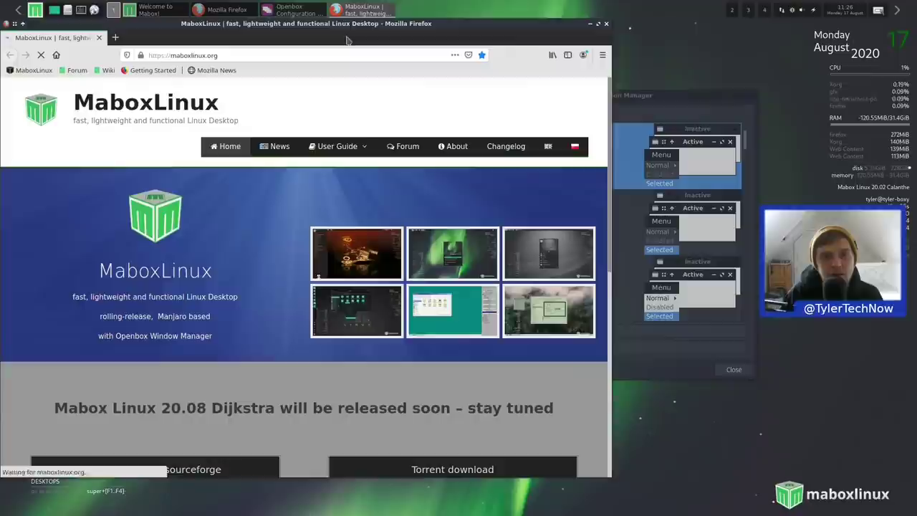
left_click_drag(368, 36, 404, 50)
left_click_drag(478, 49, 499, 38)
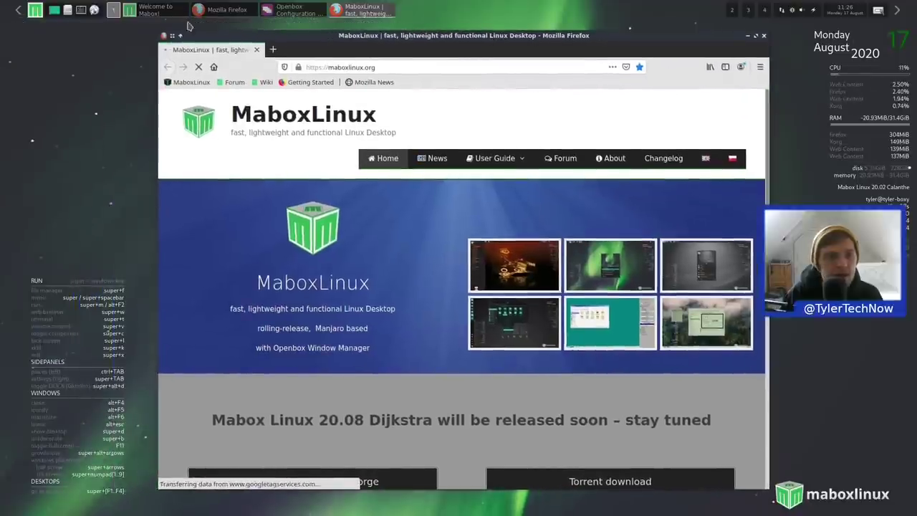
Open the file manager on the home folder and move its window upward.
left_click(34, 9)
mouse_move(62, 82)
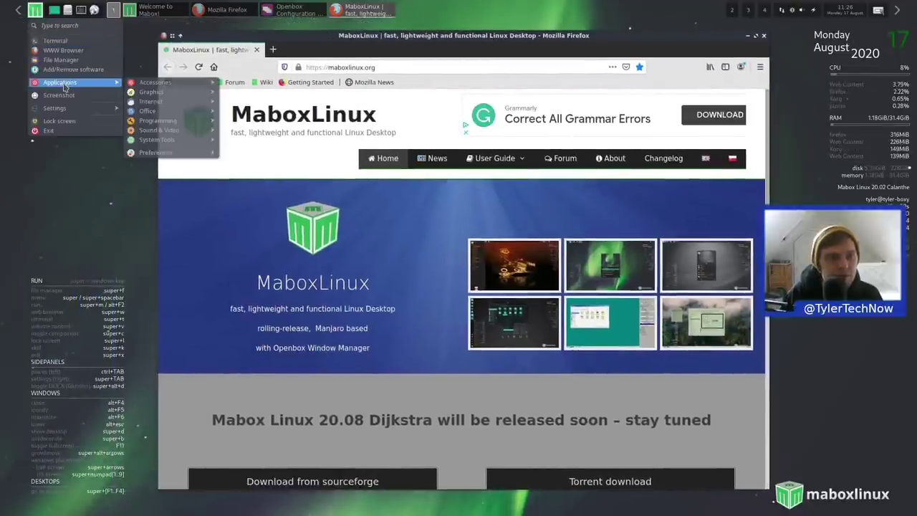
mouse_move(165, 101)
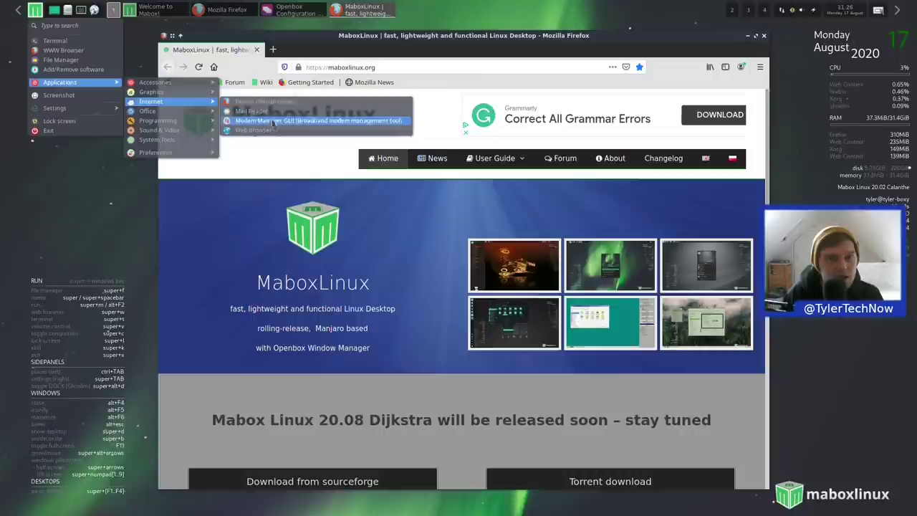
mouse_move(157, 132)
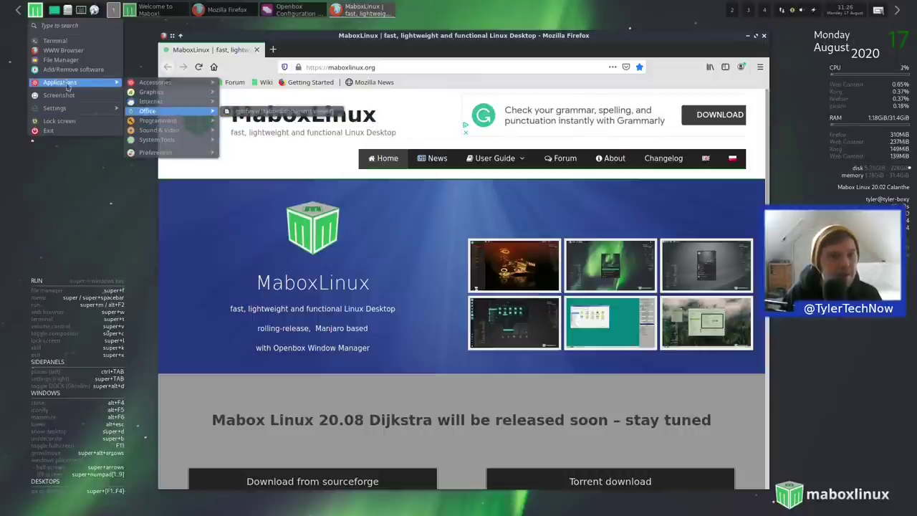
left_click(62, 62)
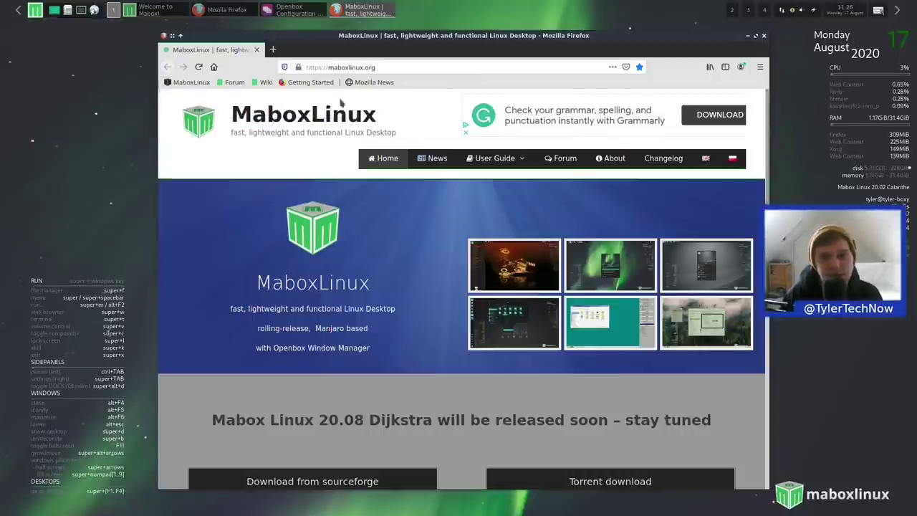
left_click_drag(244, 307, 421, 87)
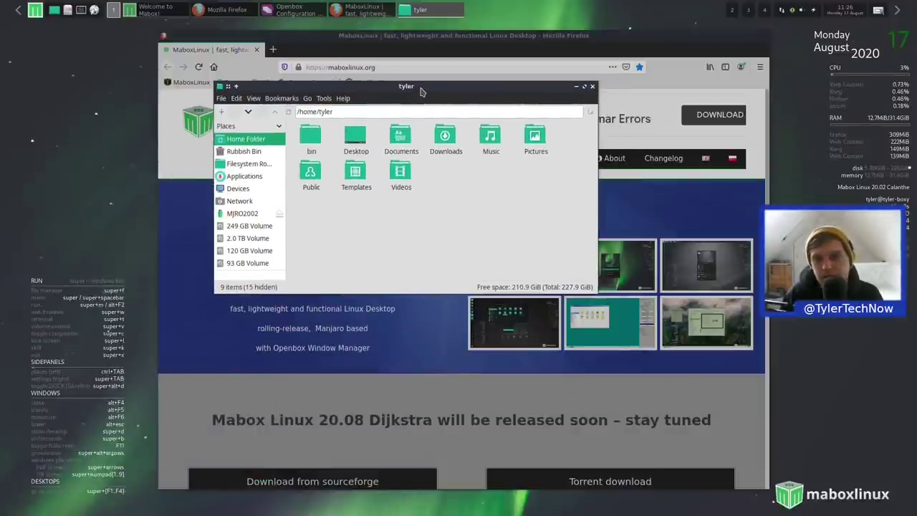
Open Qt5 Settings from Applications > Preferences, then close it.
left_click(30, 14)
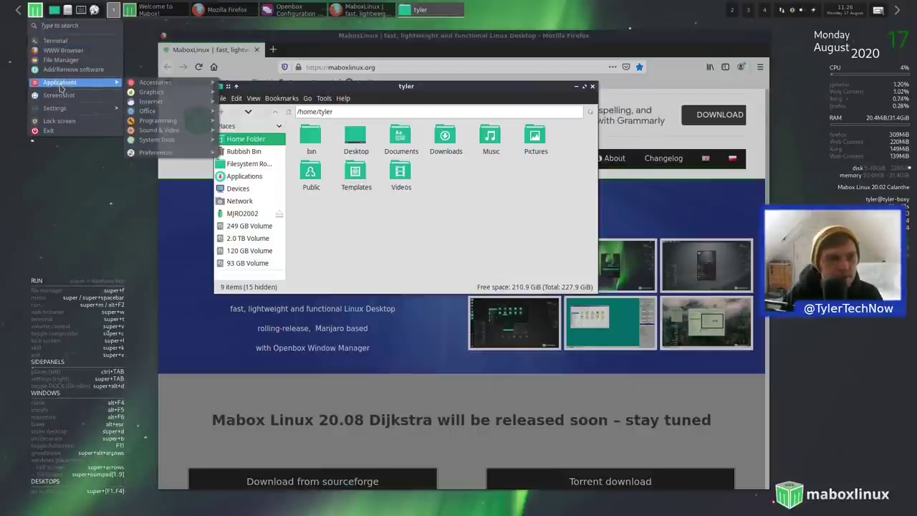
mouse_move(161, 152)
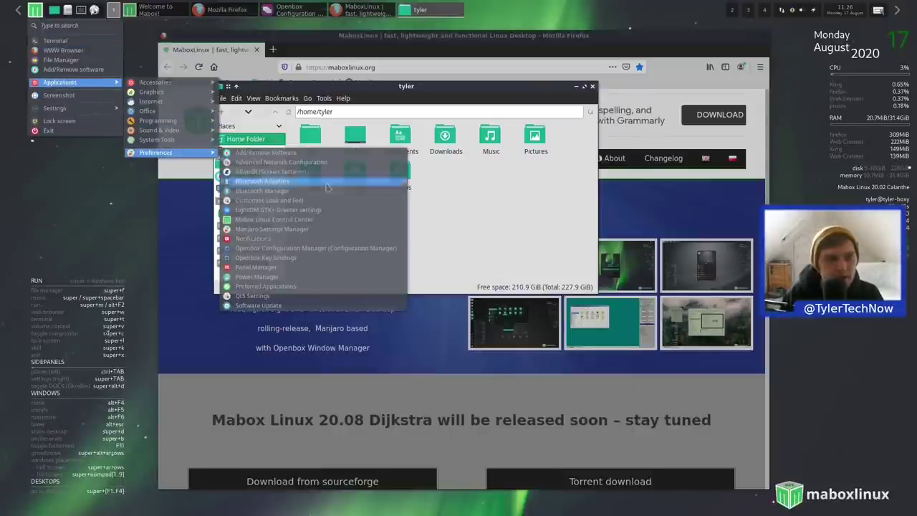
left_click(301, 301)
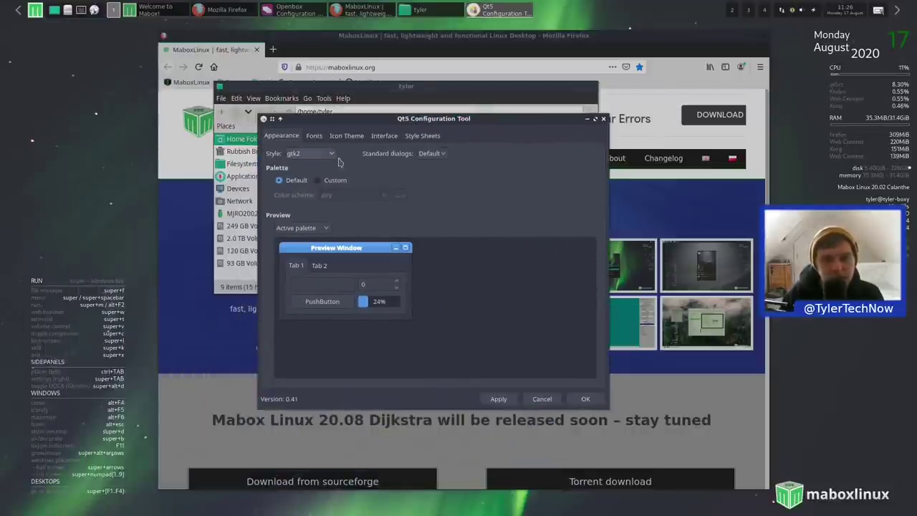
left_click(604, 119)
Browse the application menus, then launch Kvantum Manager by searching 'kvan'.
left_click(34, 10)
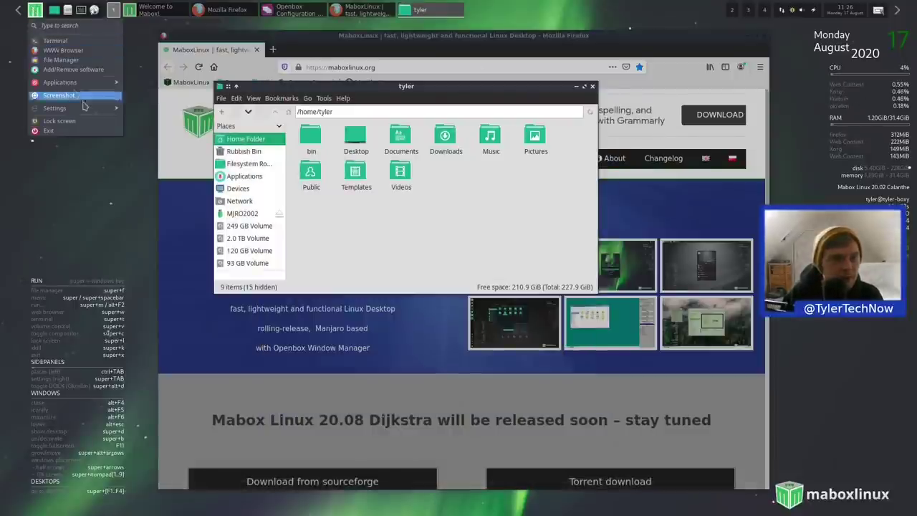
mouse_move(94, 85)
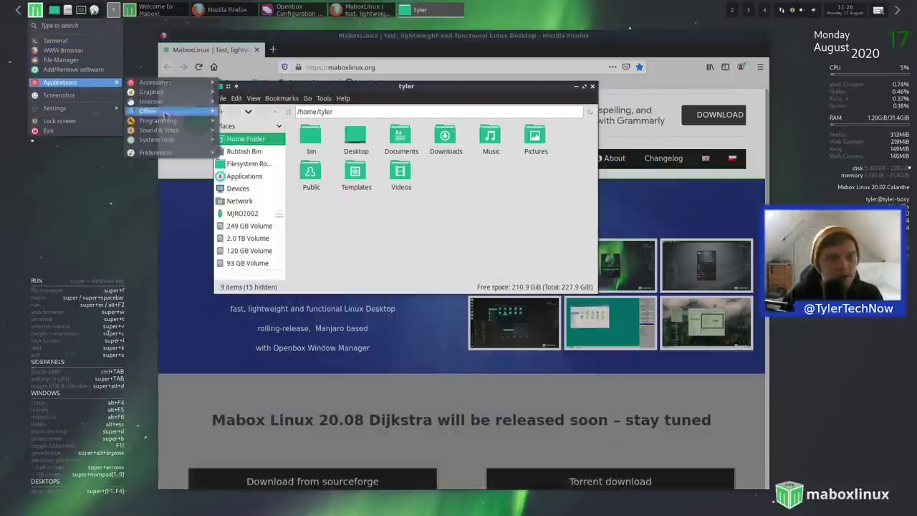
mouse_move(164, 86)
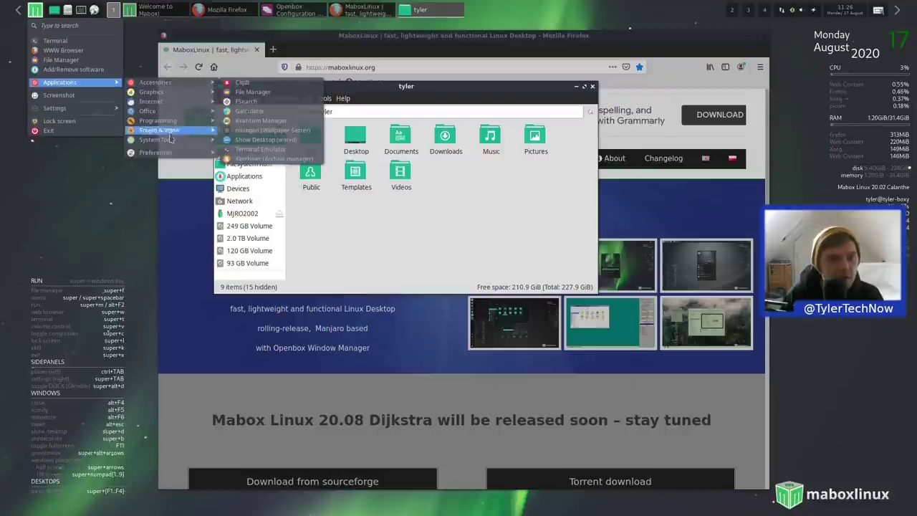
mouse_move(168, 143)
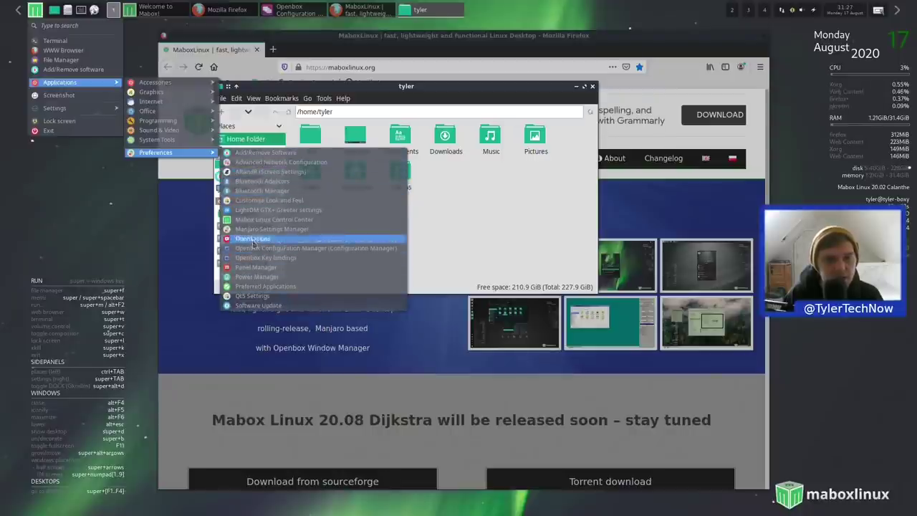
left_click(246, 154)
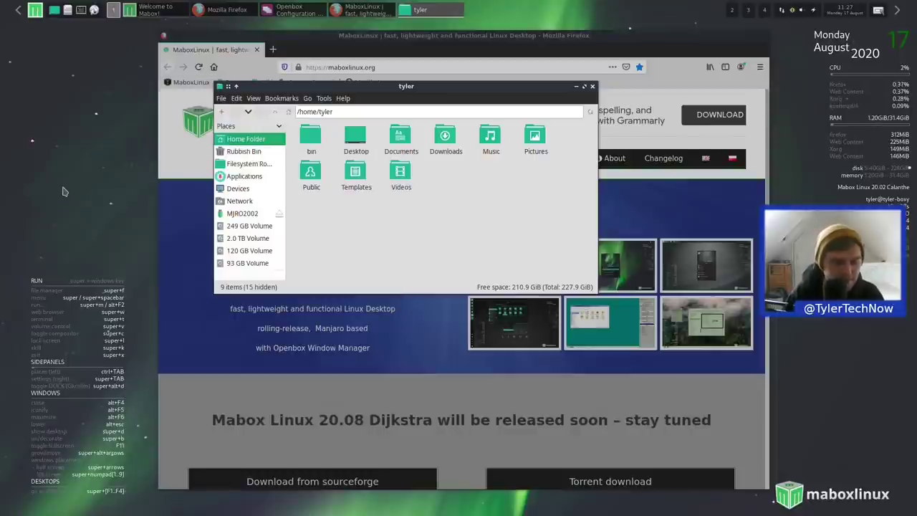
key("super+m")
type("kvan")
key("Return")
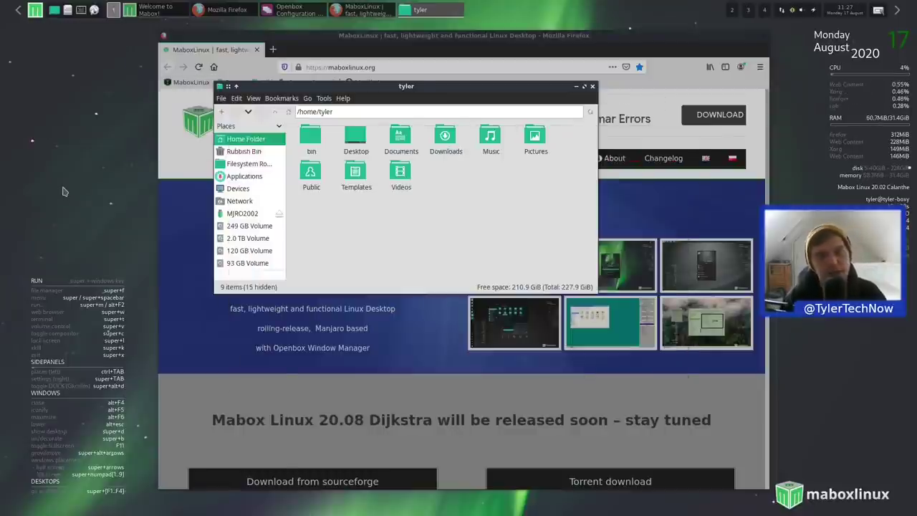
Expand Change/Delete Theme and apply the KvArc theme.
left_click_drag(154, 315, 308, 171)
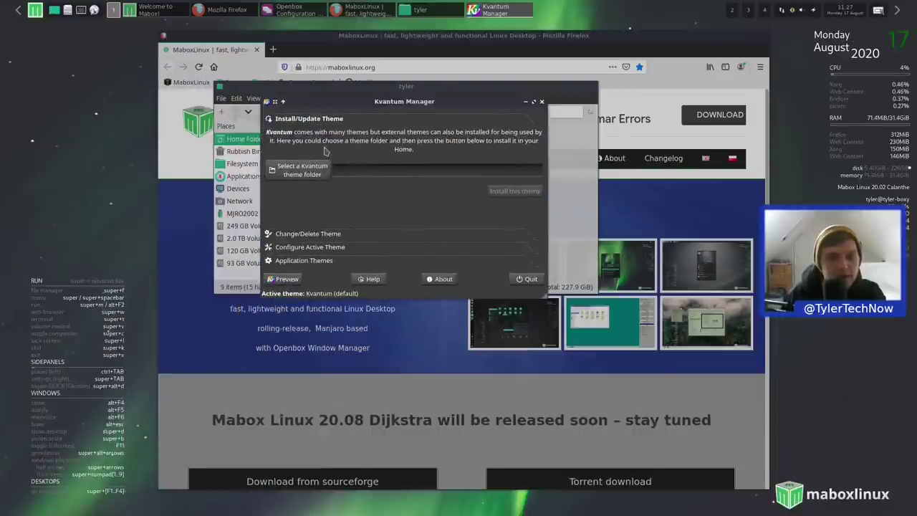
left_click(304, 234)
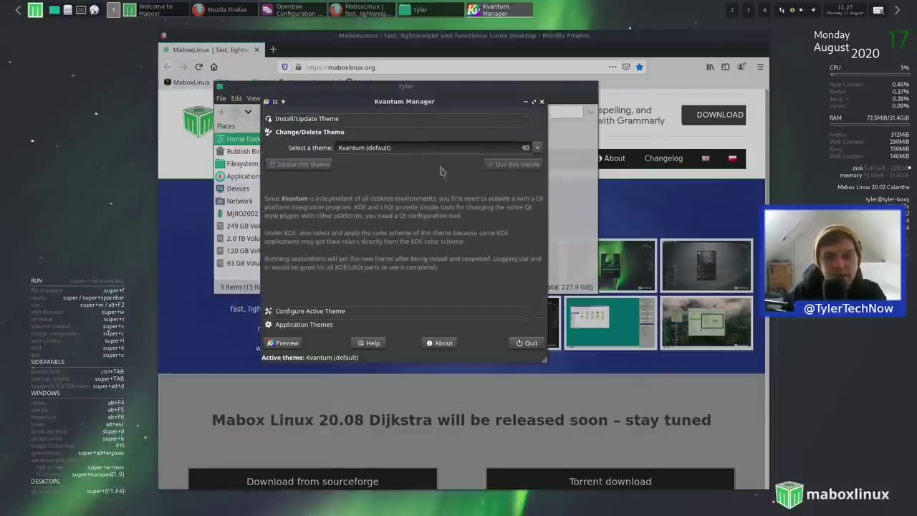
left_click(537, 148)
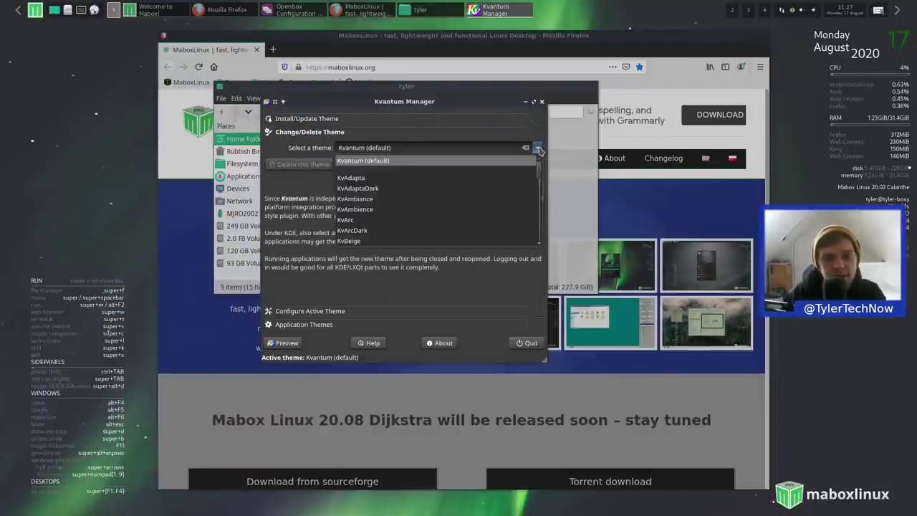
left_click(379, 221)
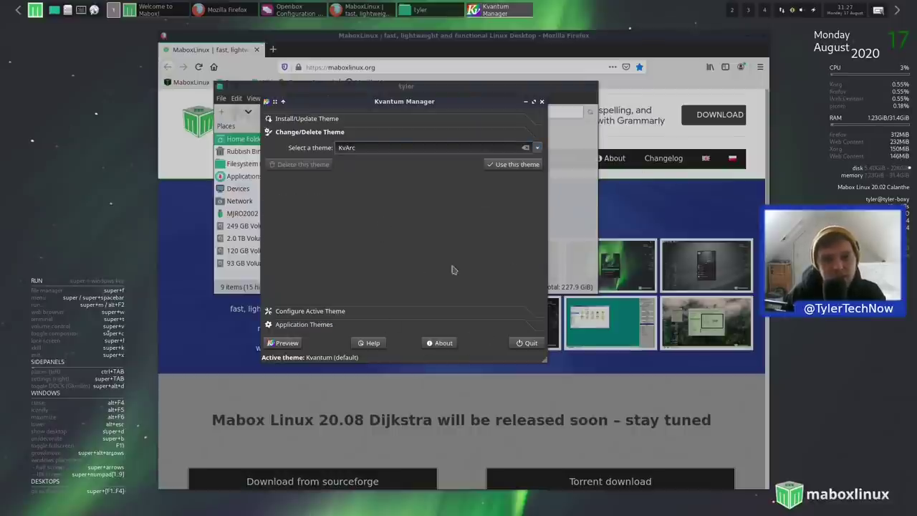
left_click(516, 165)
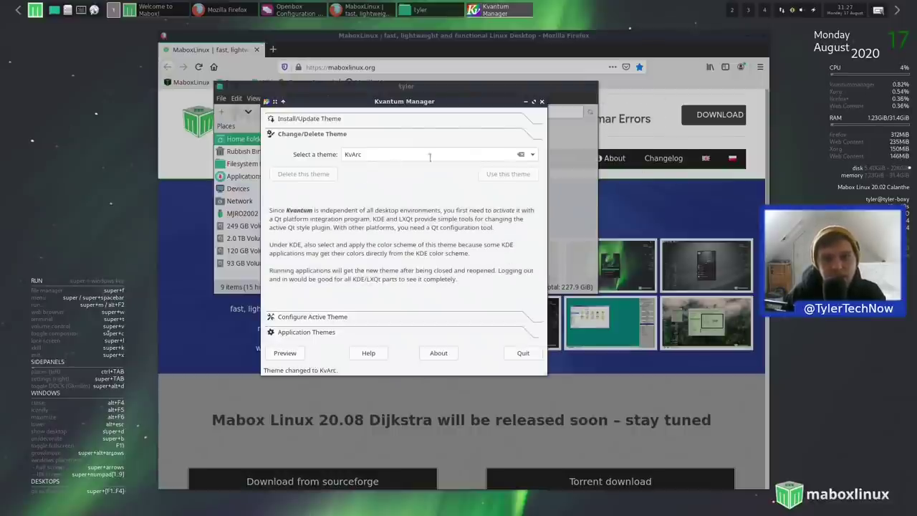
Switch to and apply KvArcDark, quit Kvantum Manager, and close the file manager.
left_click(534, 156)
left_click(382, 167)
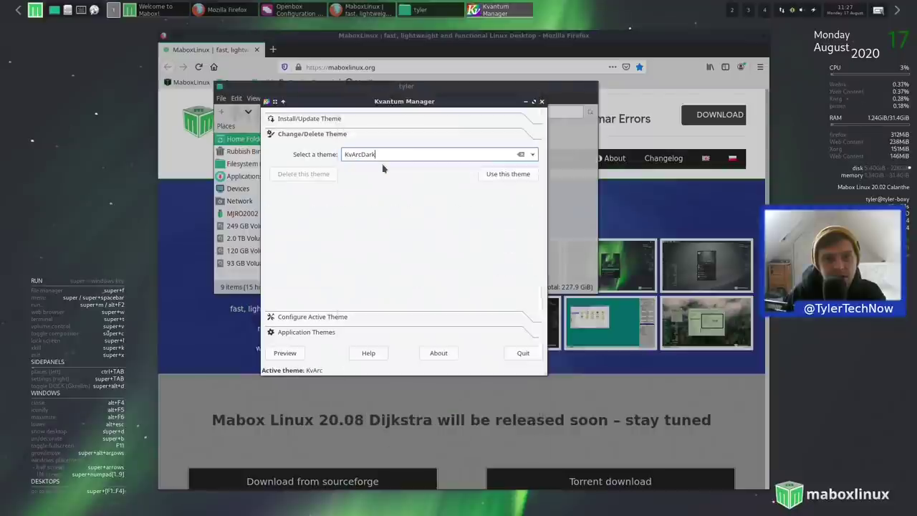
left_click(491, 178)
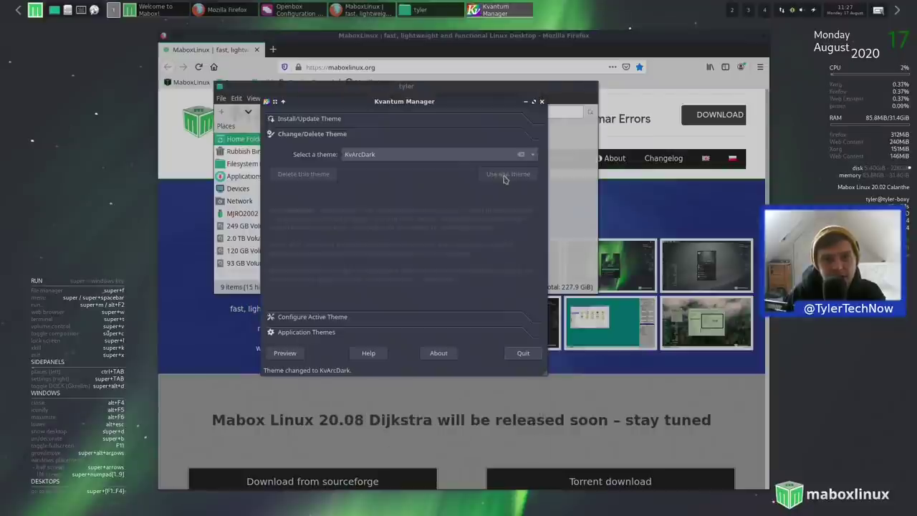
left_click(523, 353)
left_click(592, 86)
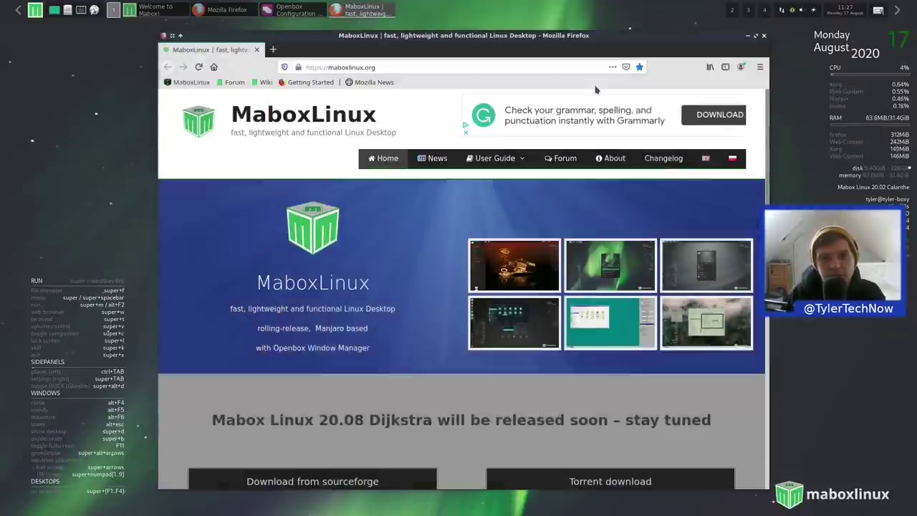
Open and close a file manager window, then close Firefox.
left_click(69, 12)
left_click_drag(276, 196, 402, 129)
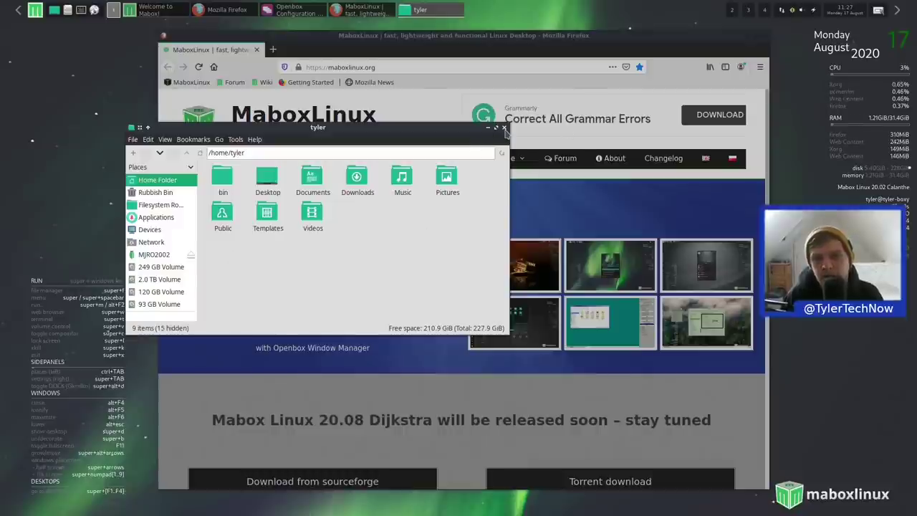
left_click(504, 127)
left_click_drag(764, 41, 693, 46)
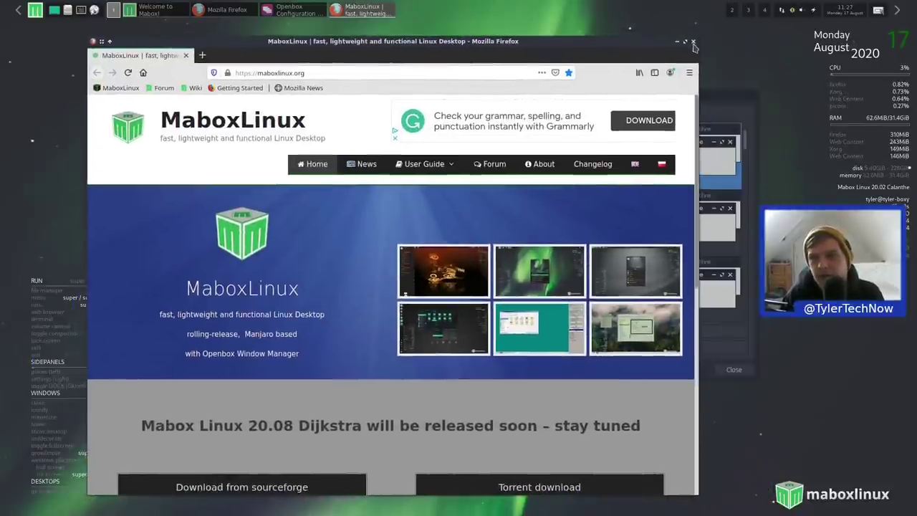
left_click(694, 42)
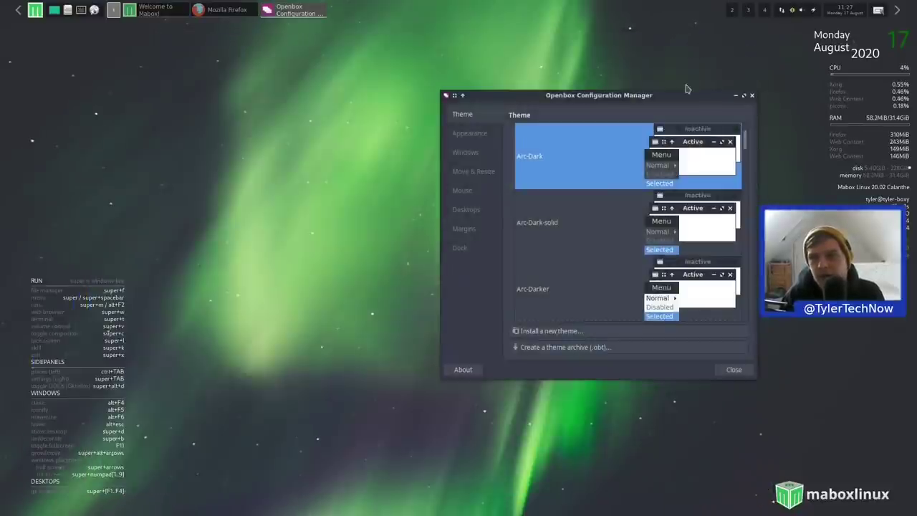
Launch a terminal from System Tools and run htop.
left_click(35, 10)
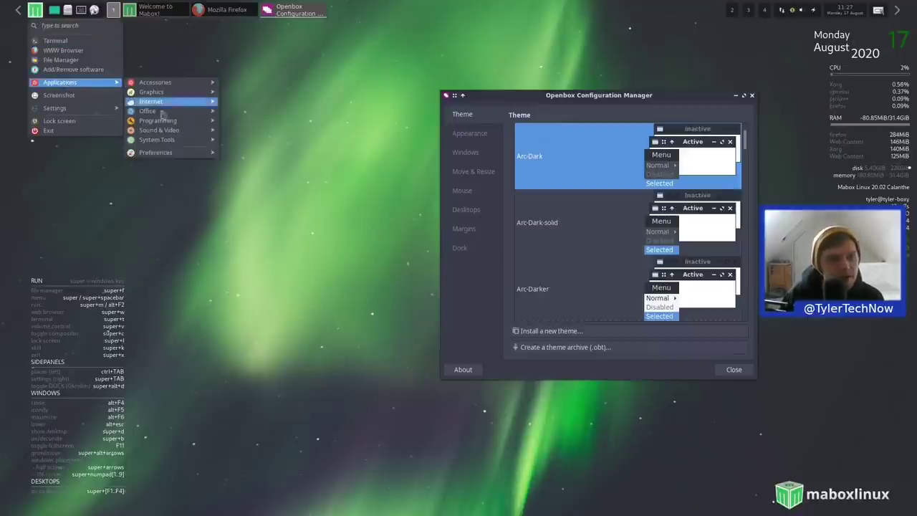
left_click(357, 69)
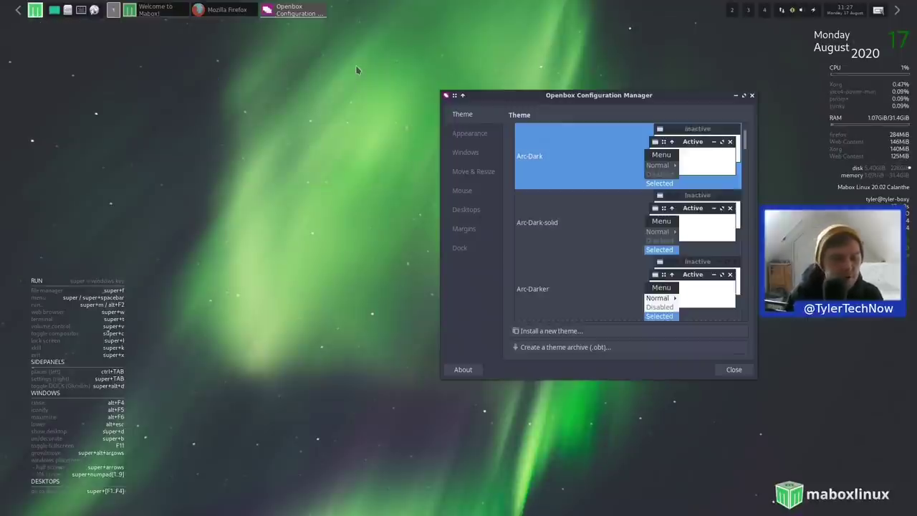
type("htp")
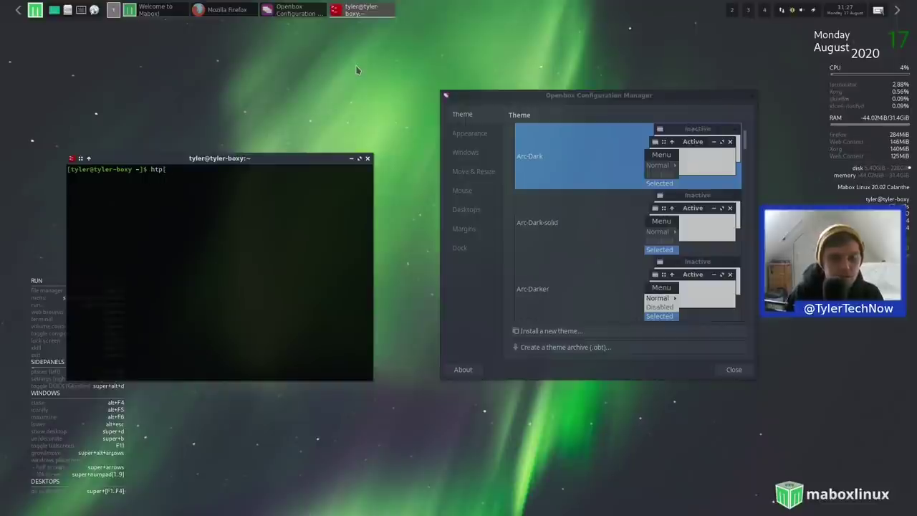
key("Return")
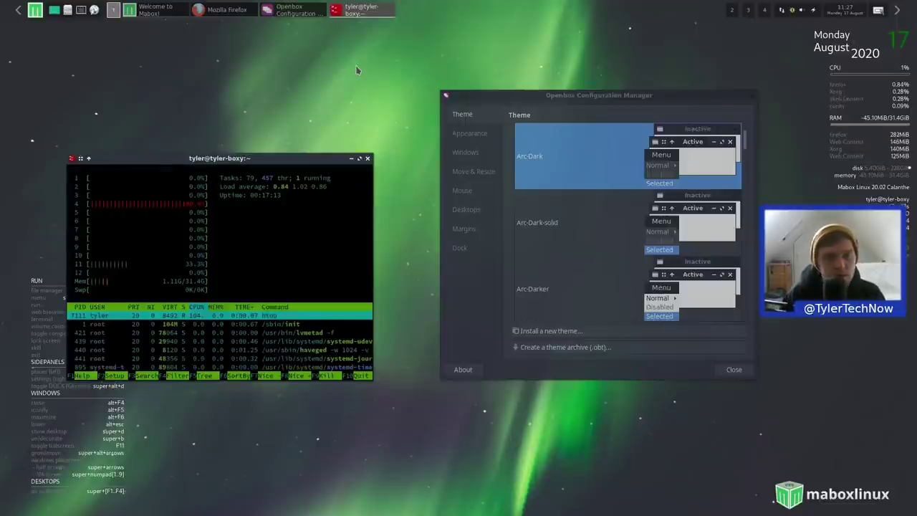
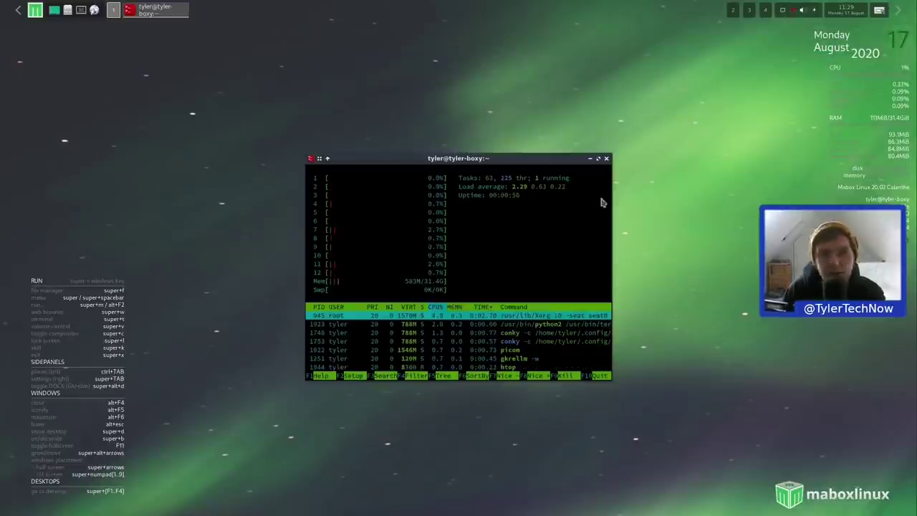
Close the htop window and try searching the main menu for 'webcam' and 'hel'.
left_click(606, 160)
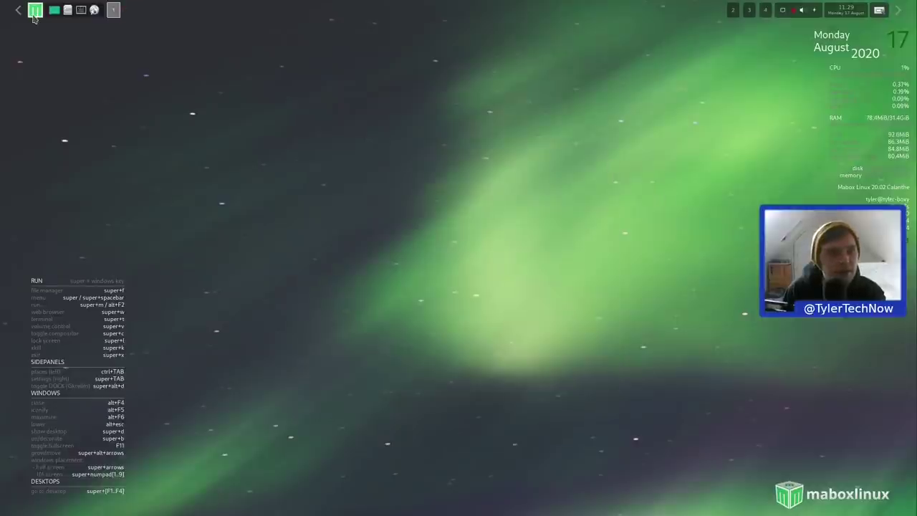
left_click(34, 10)
type("webcam")
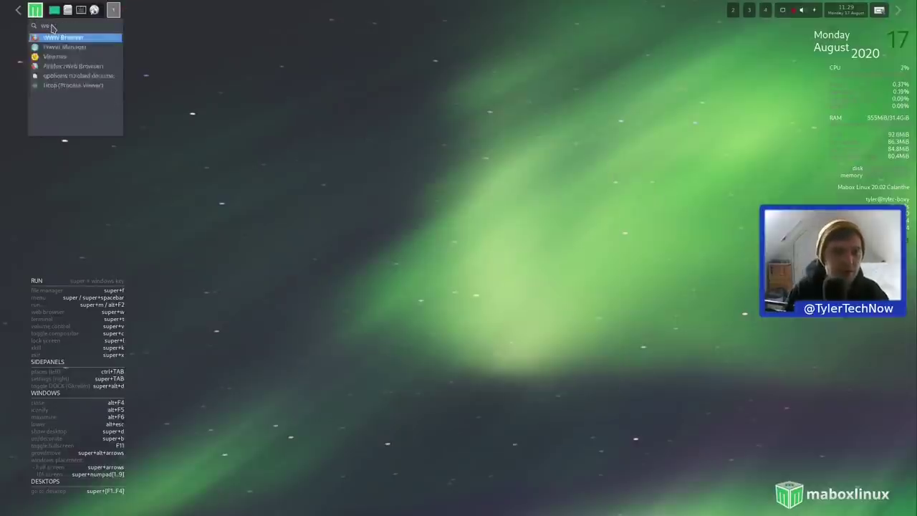
key("BackSpace")
key("BackSpace")
key("BackSpace")
key("BackSpace")
key("BackSpace")
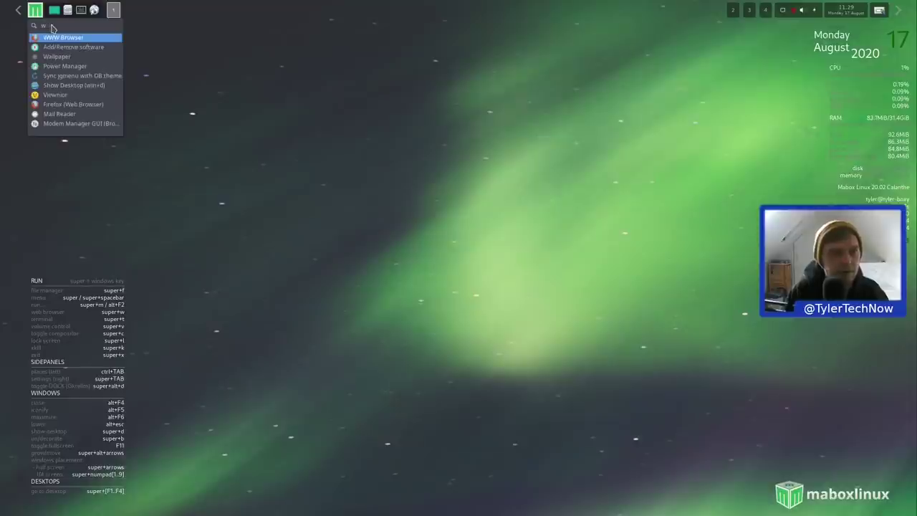
key("BackSpace")
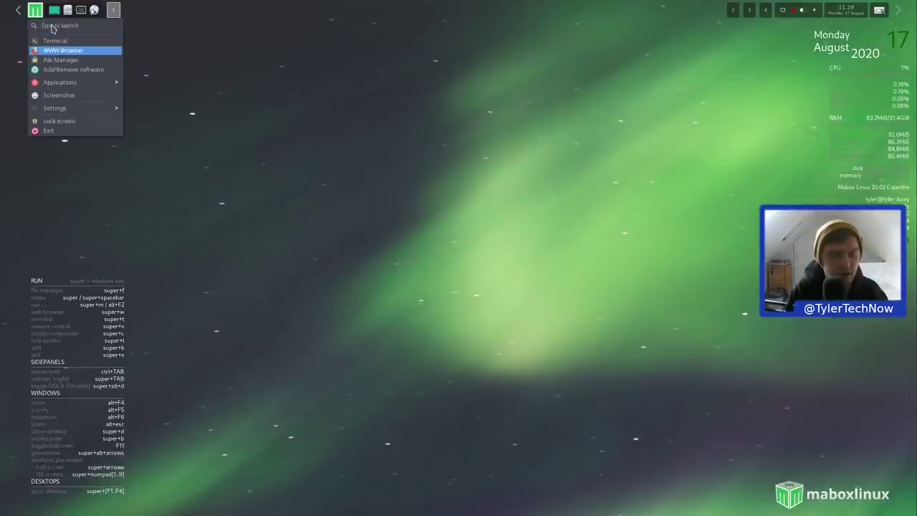
type("hello")
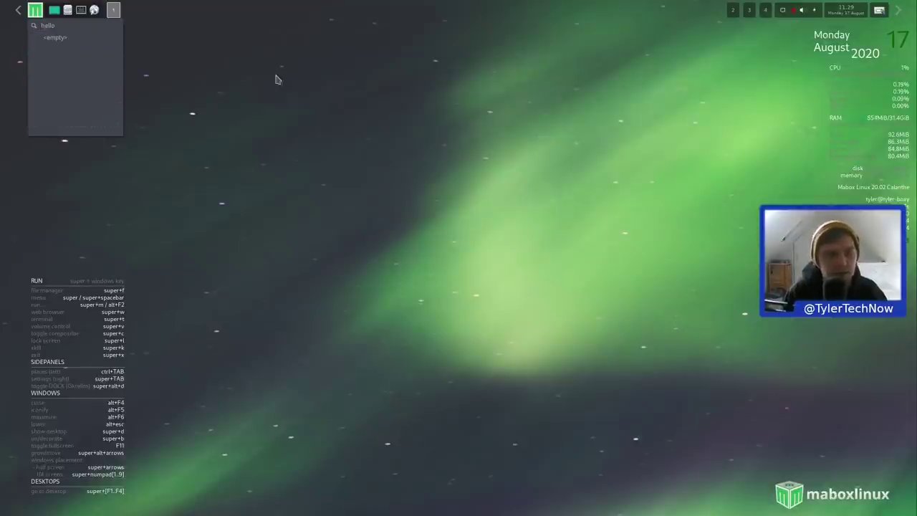
left_click(276, 78)
Reopen the main menu and browse to Applications › Preferences.
left_click(34, 10)
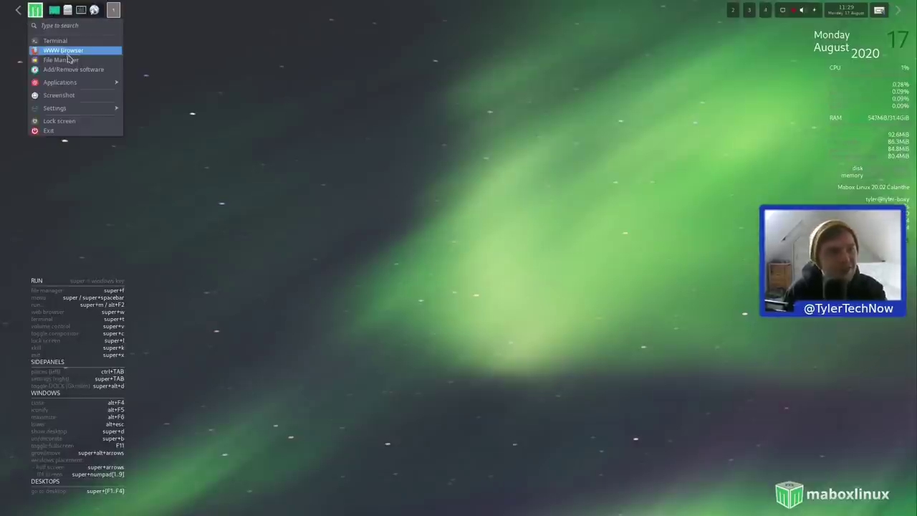
mouse_move(72, 86)
mouse_move(174, 87)
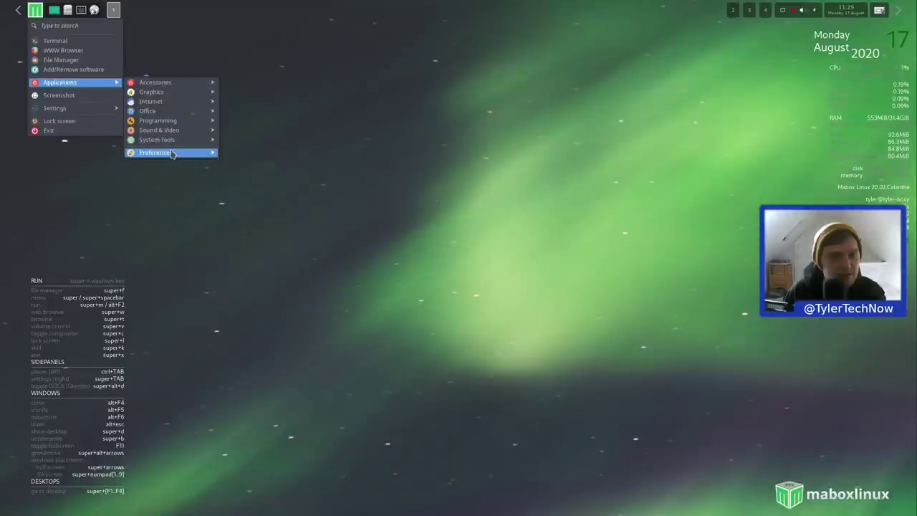
mouse_move(172, 153)
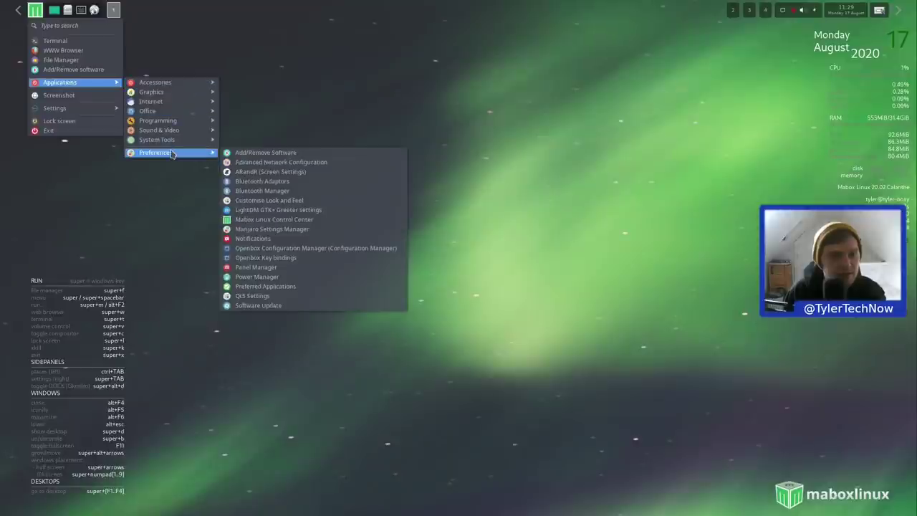
Launch Mabox Linux Control Center and show its Software category.
left_click(289, 222)
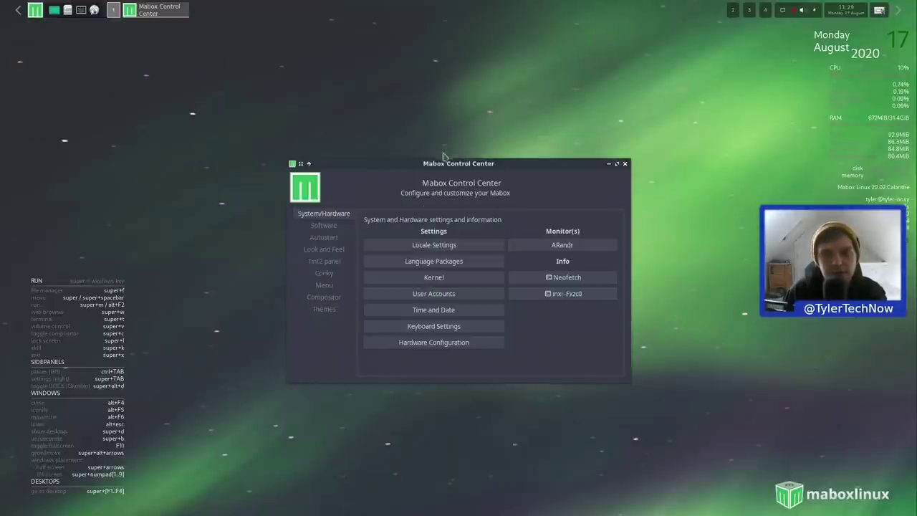
left_click_drag(426, 166, 383, 102)
left_click(285, 167)
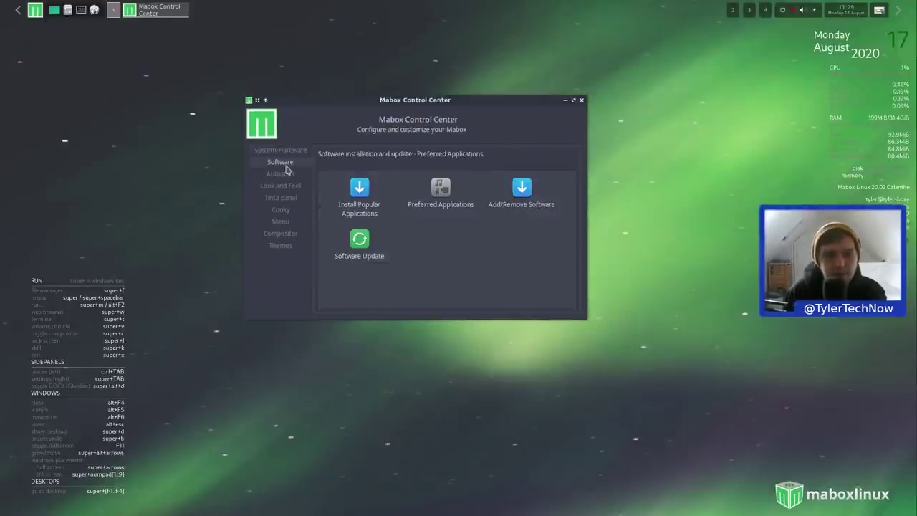
Start Software Update, review the 1.0 GB list of pending upgrades, and apply them.
left_click(364, 247)
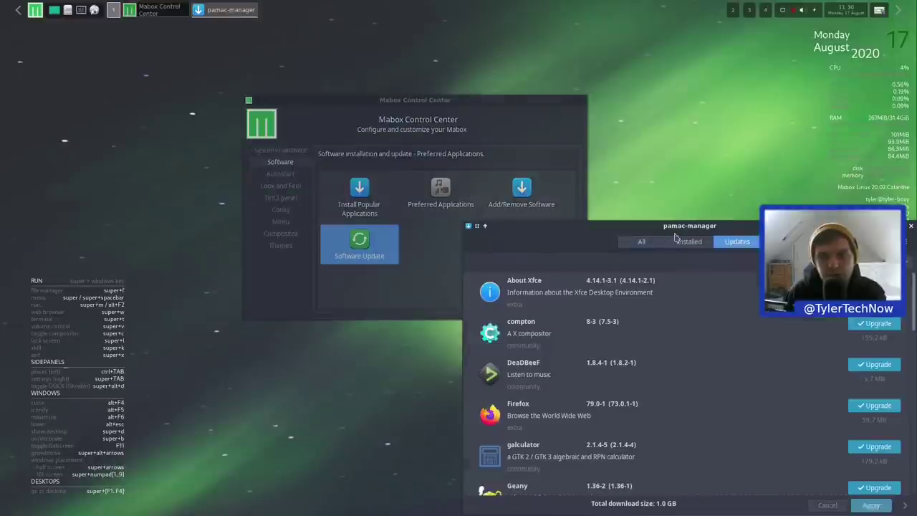
left_click_drag(677, 128, 352, 49)
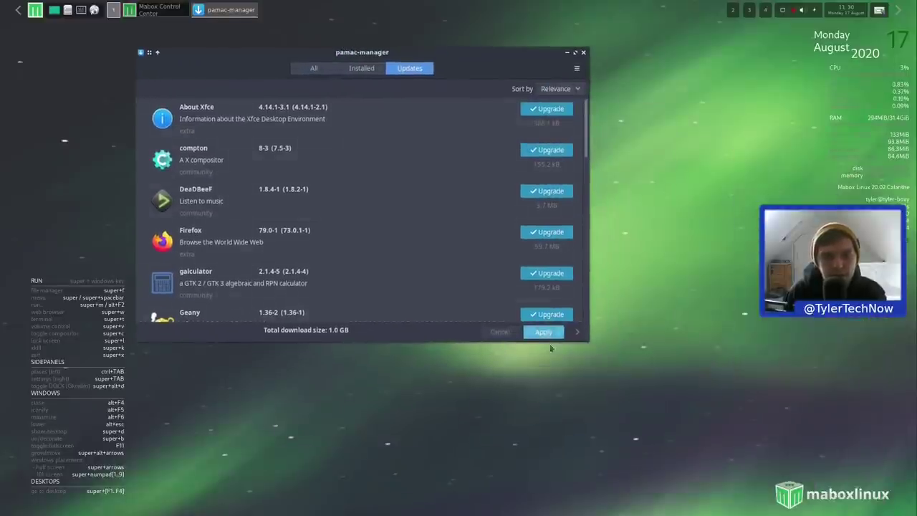
left_click_drag(588, 111, 566, 243)
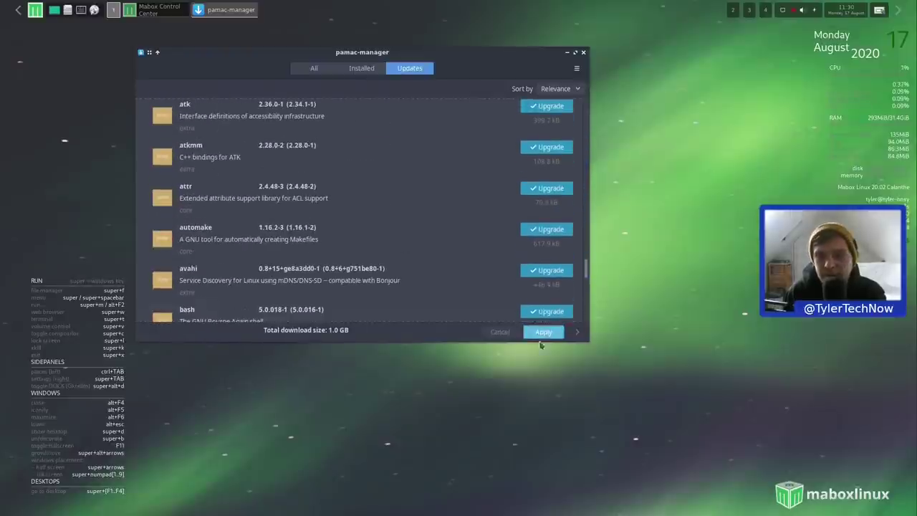
left_click(543, 332)
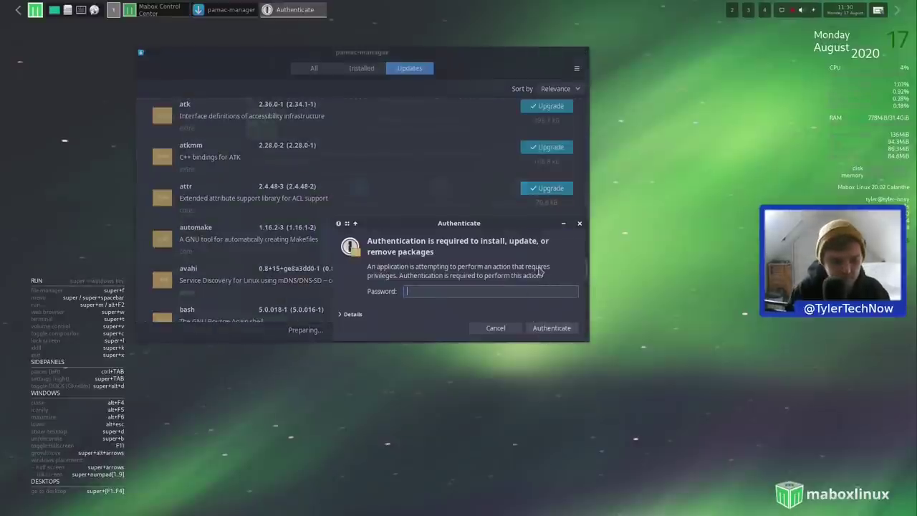
Authenticate with the account password and accept the Transaction Summary to begin upgrading.
type("••")
key("Return")
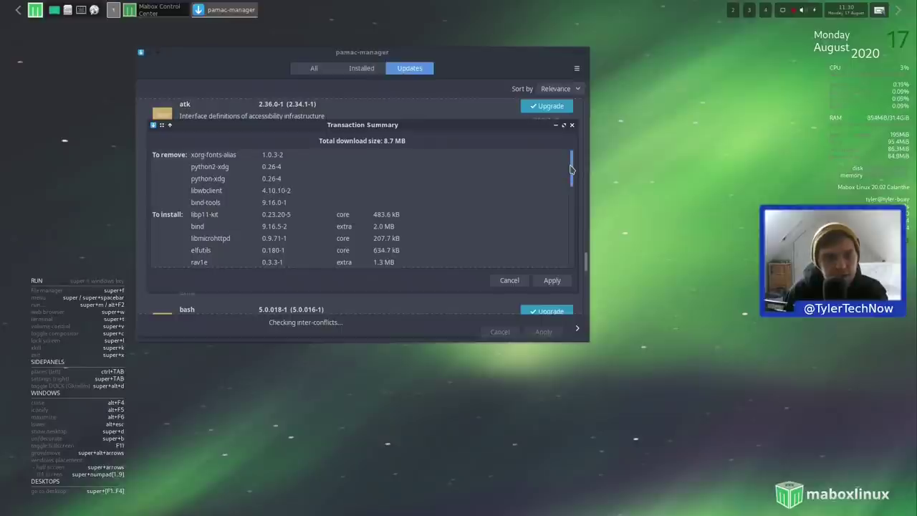
left_click_drag(571, 169, 570, 265)
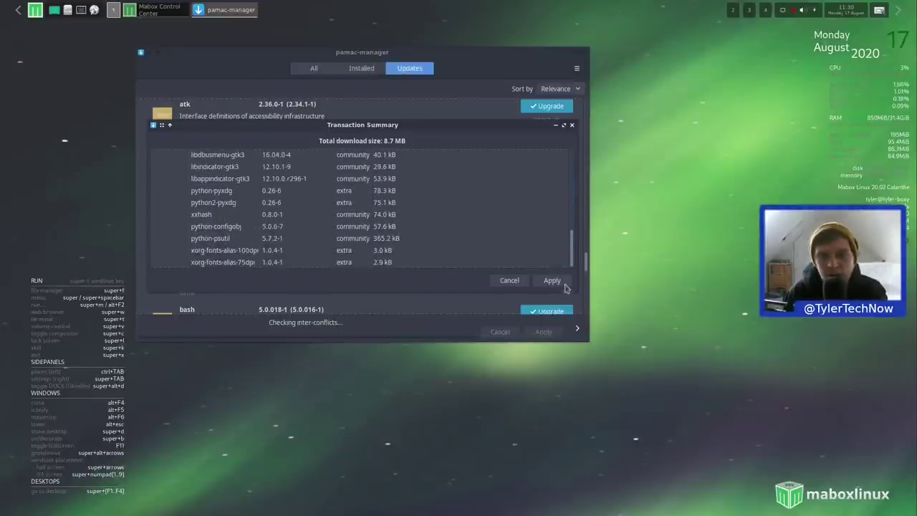
left_click(564, 284)
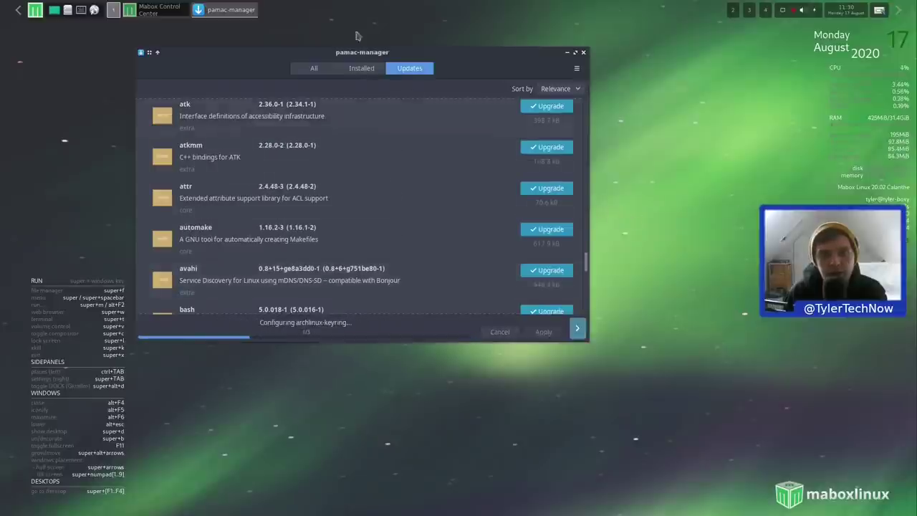
left_click_drag(351, 52, 496, 122)
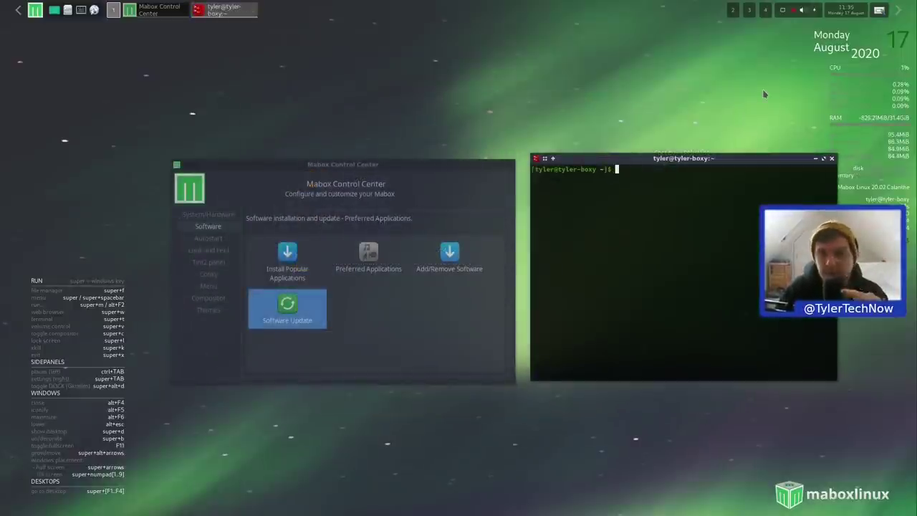
Run sudo pacman -Syu in the terminal for a full system upgrade.
mouse_move(794, 15)
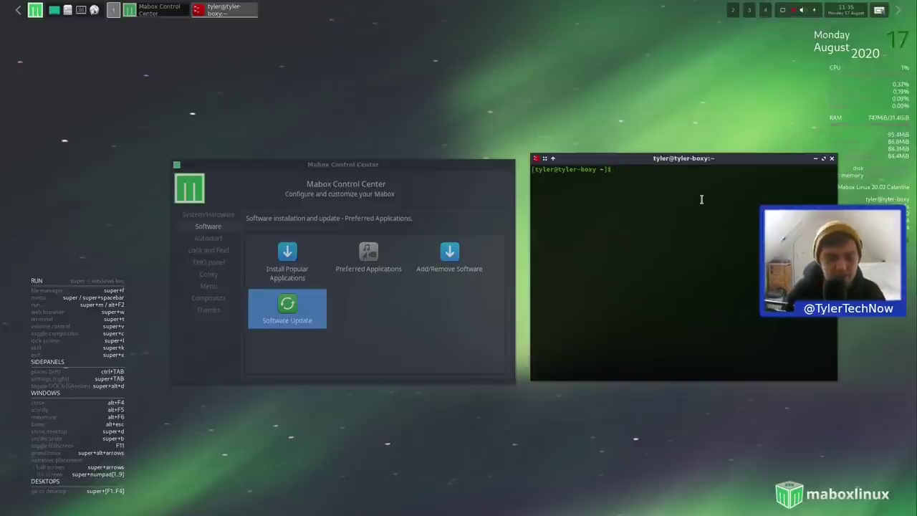
type("acman")
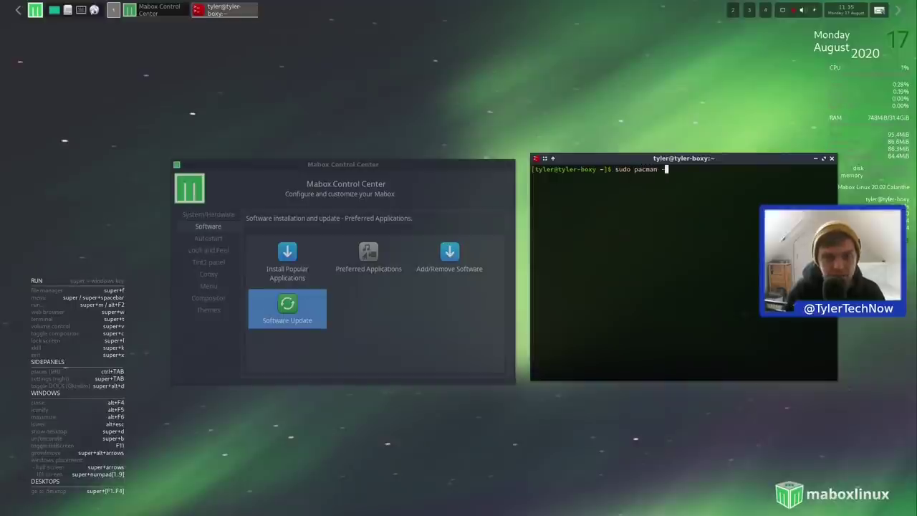
type(" -Syu")
key("Return")
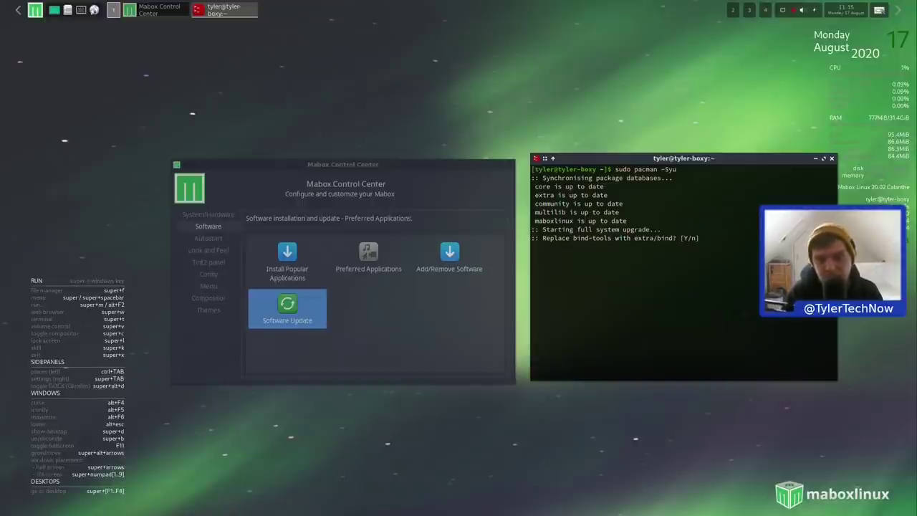
Accept replacing bind-tools, libwbclient, python-xdg and python2-xdg, resolve the xorg-fonts-alias conflict, and proceed.
type("y")
key("Return")
type("y")
key("Return")
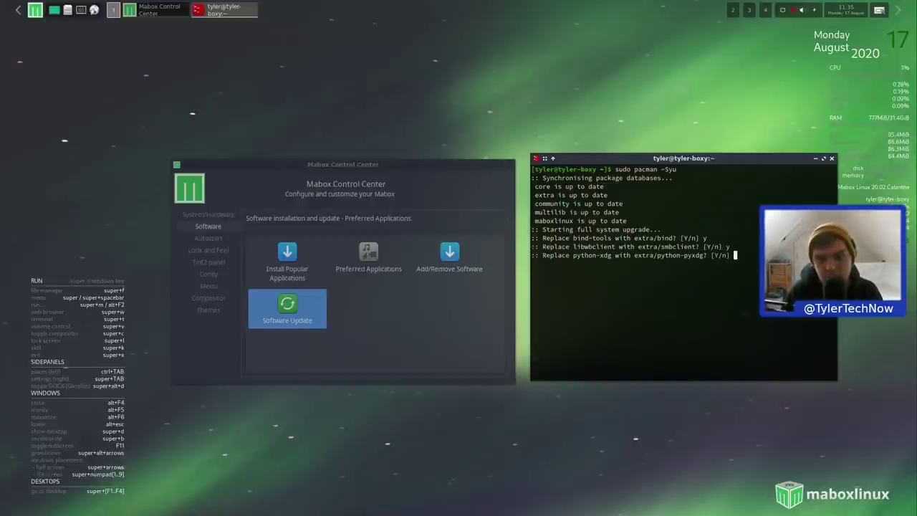
type("y")
key("Return")
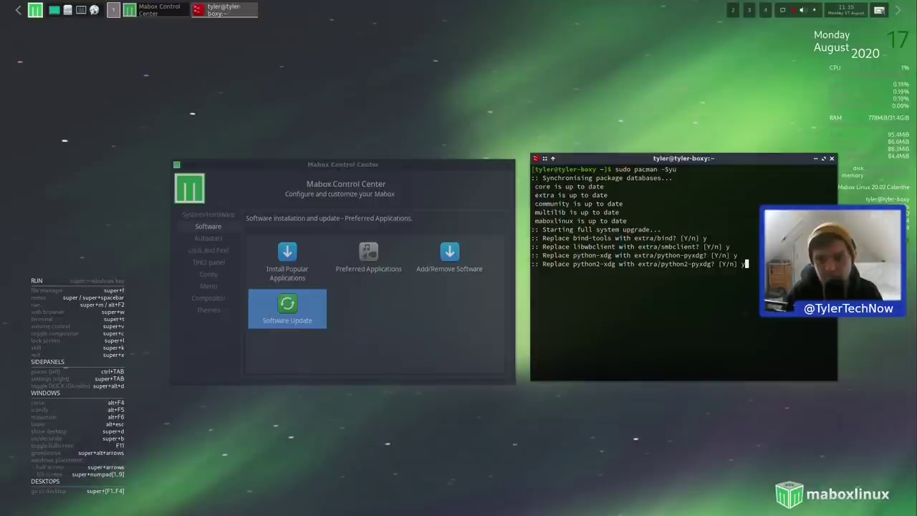
key("Return")
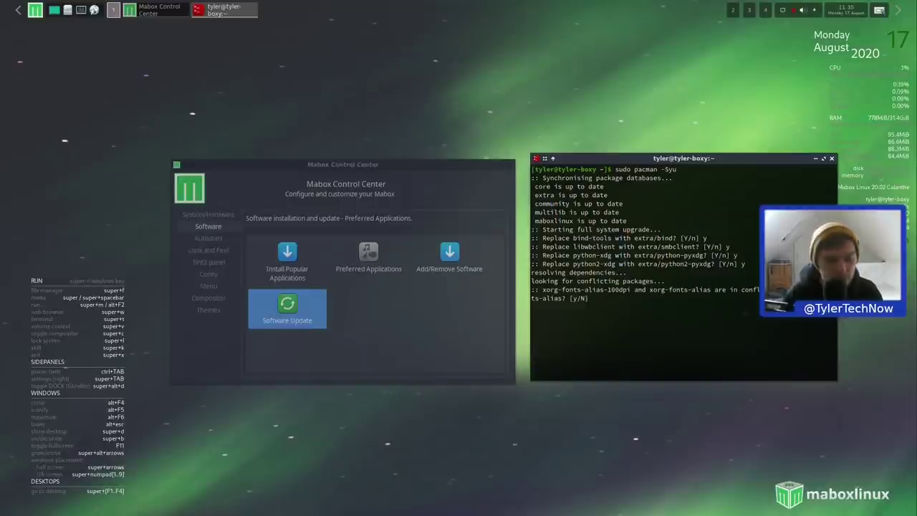
type("y")
key("Return")
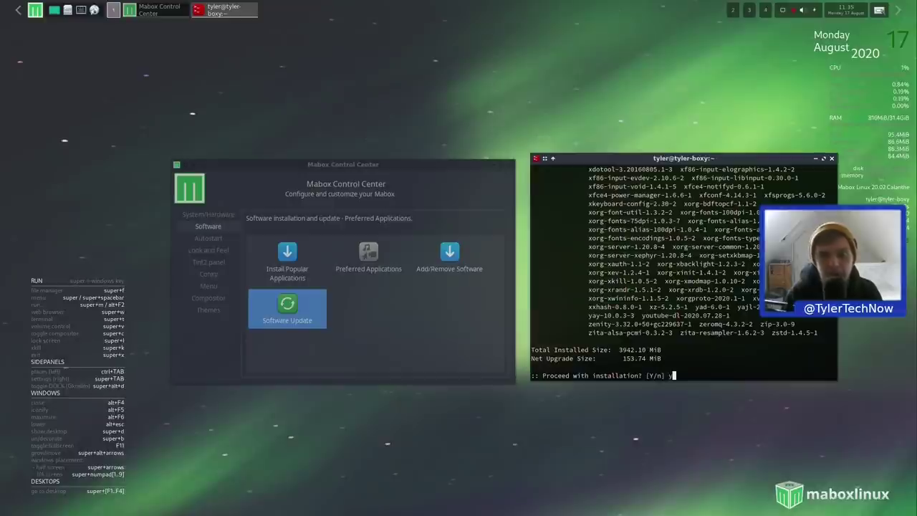
key("Return")
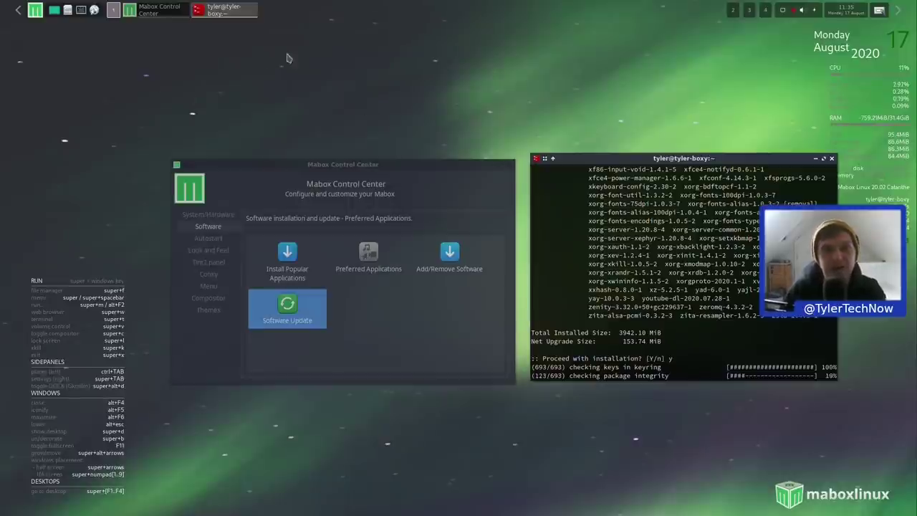
Open the file manager on the home folder and move it toward the screen centre.
left_click(68, 10)
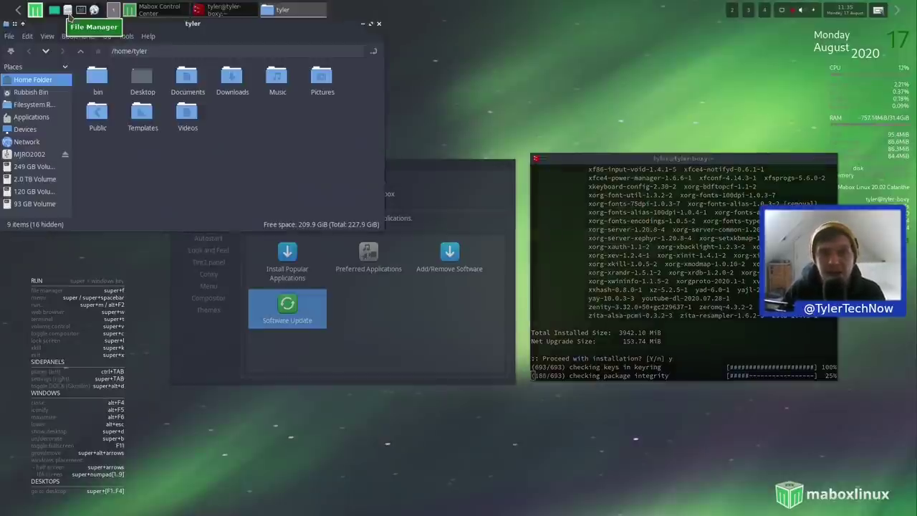
left_click_drag(195, 27, 461, 67)
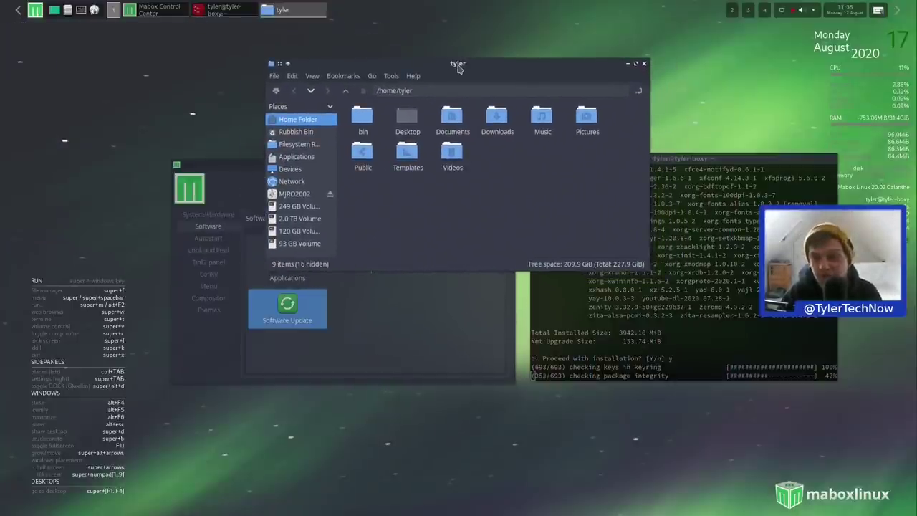
left_click_drag(459, 66, 320, 84)
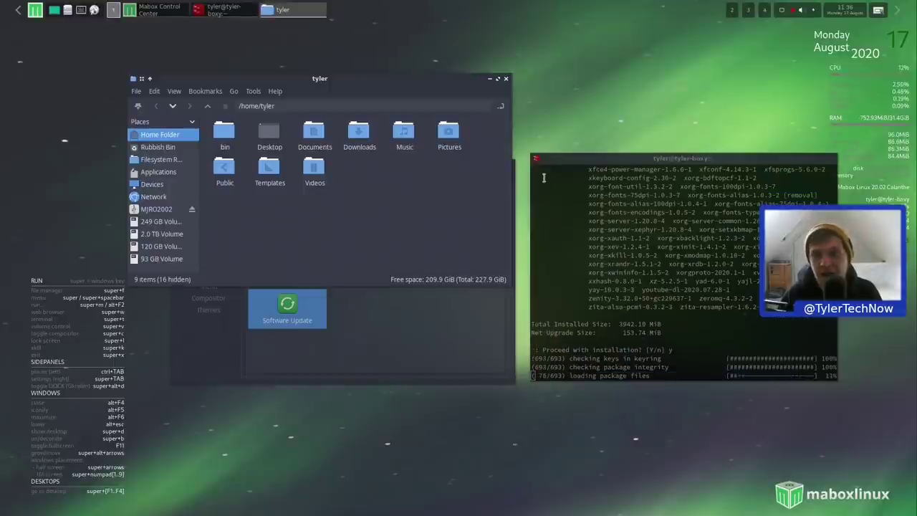
Peek at the Places side panel and the system monitor side panel.
mouse_move(915, 63)
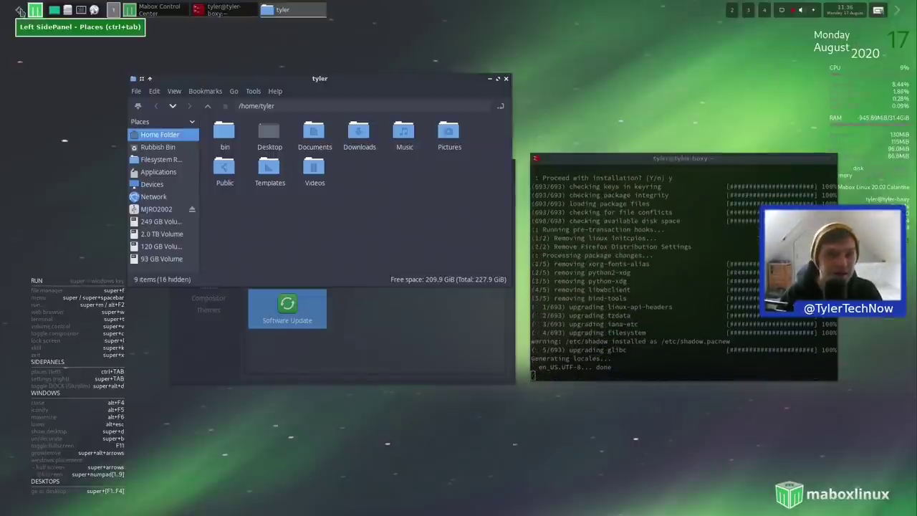
left_click(19, 11)
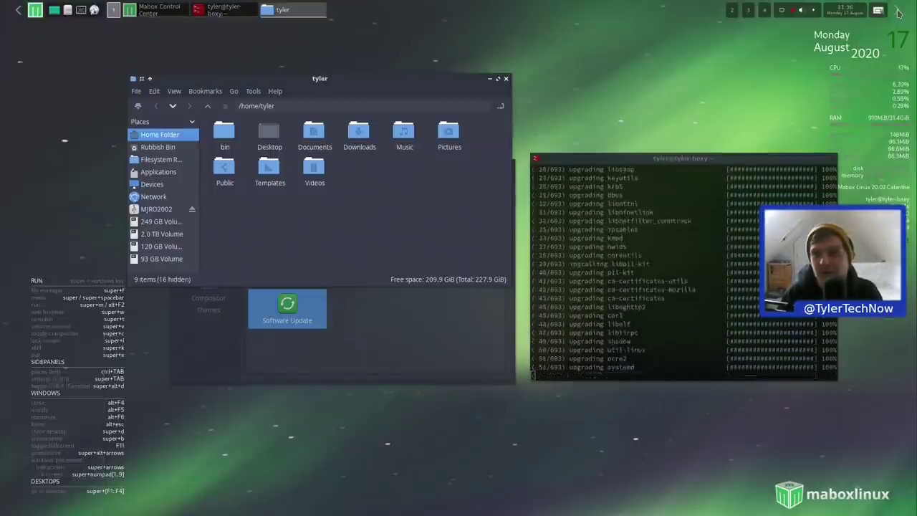
left_click(899, 11)
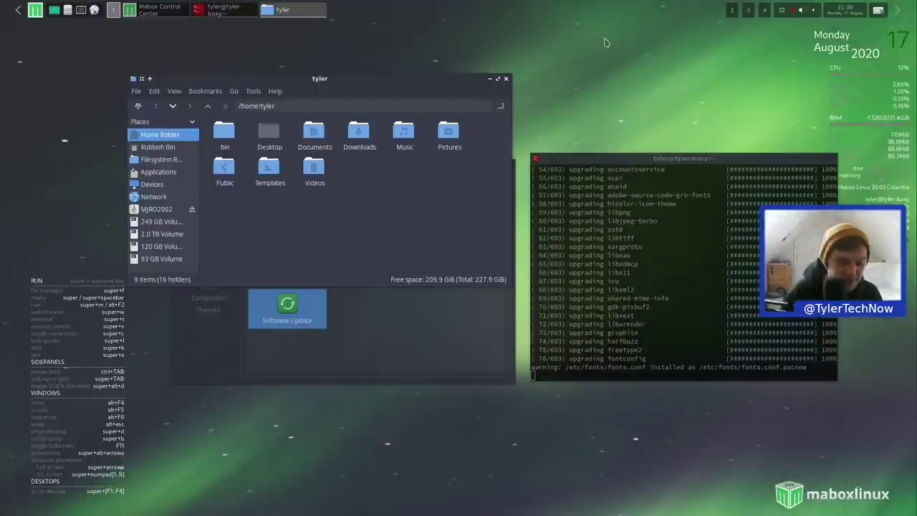
key("alt+F2")
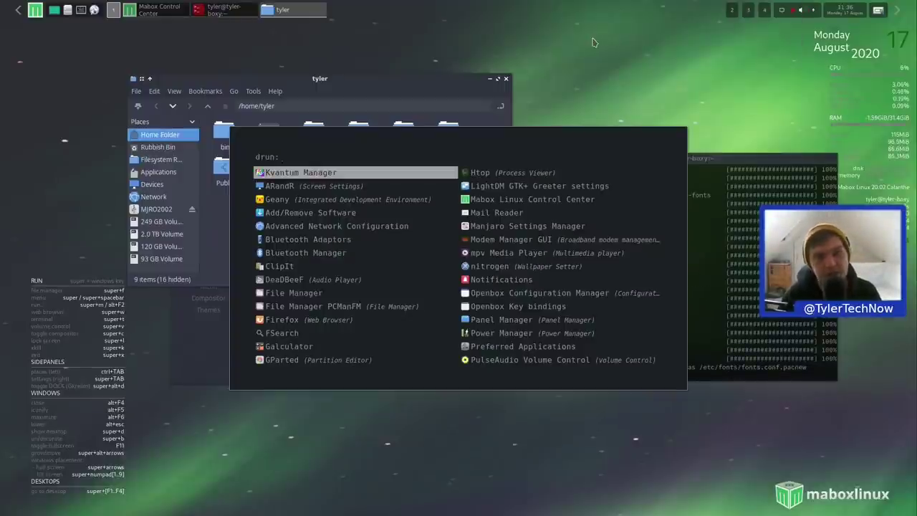
Close the application launcher and desktop root menu, then move the file manager up-left.
key("Escape")
right_click(453, 46)
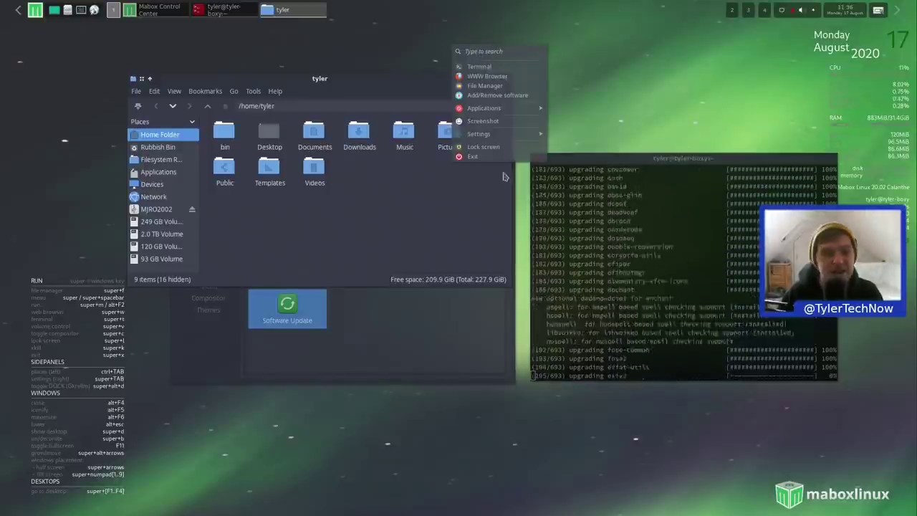
left_click(320, 78)
left_click_drag(319, 79, 303, 65)
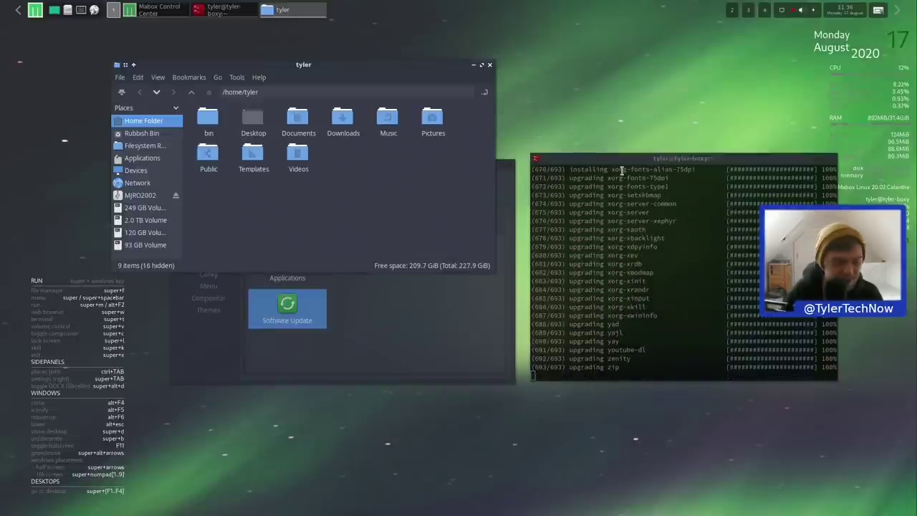
Run 'snap list' in a new terminal, then close that terminal.
key("super+t")
type("sn")
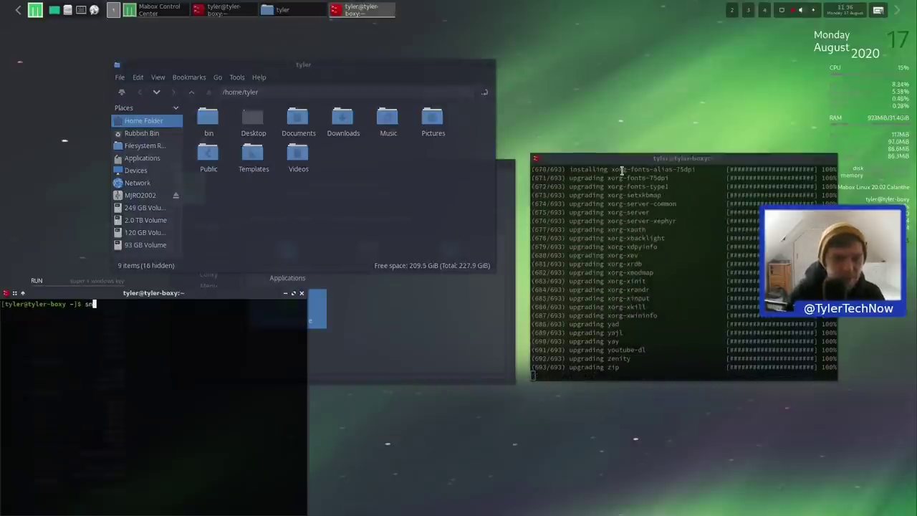
type("ap list")
key("Return")
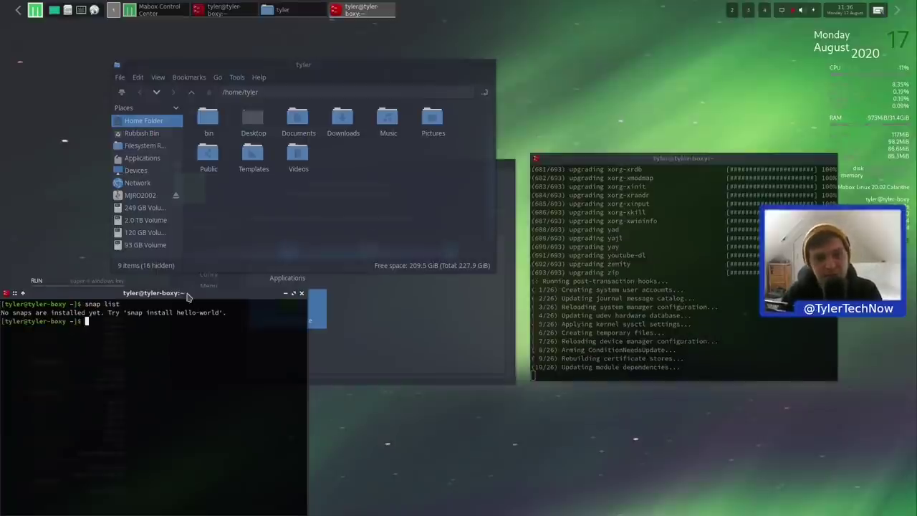
left_click_drag(188, 297, 354, 141)
left_click(450, 139)
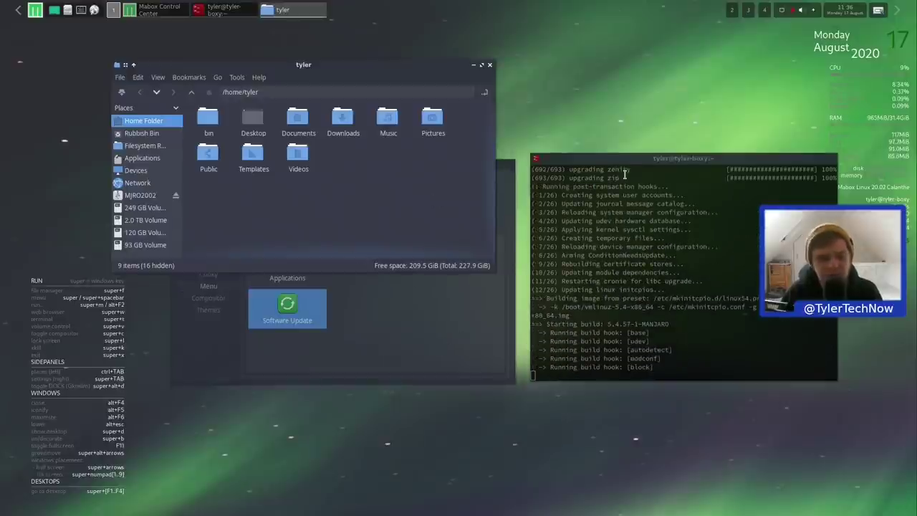
Cycle through open windows with Alt+Tab to bring Mabox Control Center forward.
key("alt+Tab")
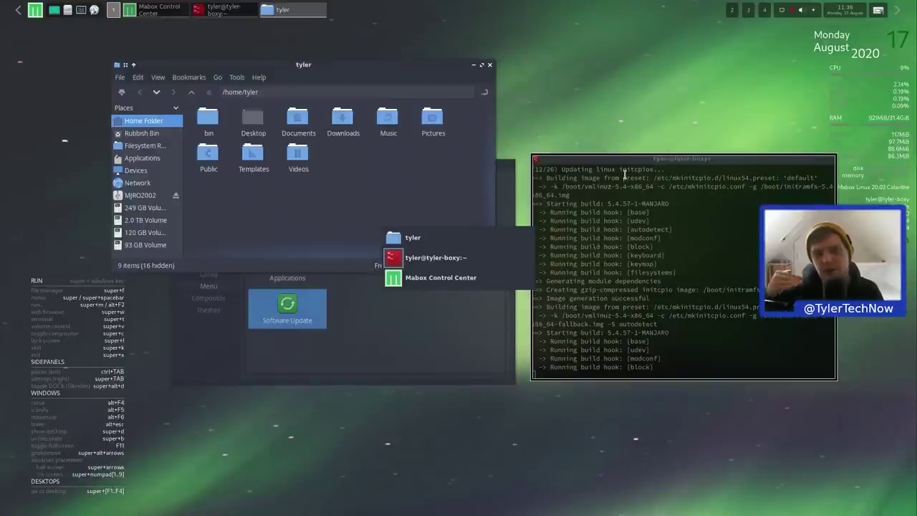
key("alt+Tab")
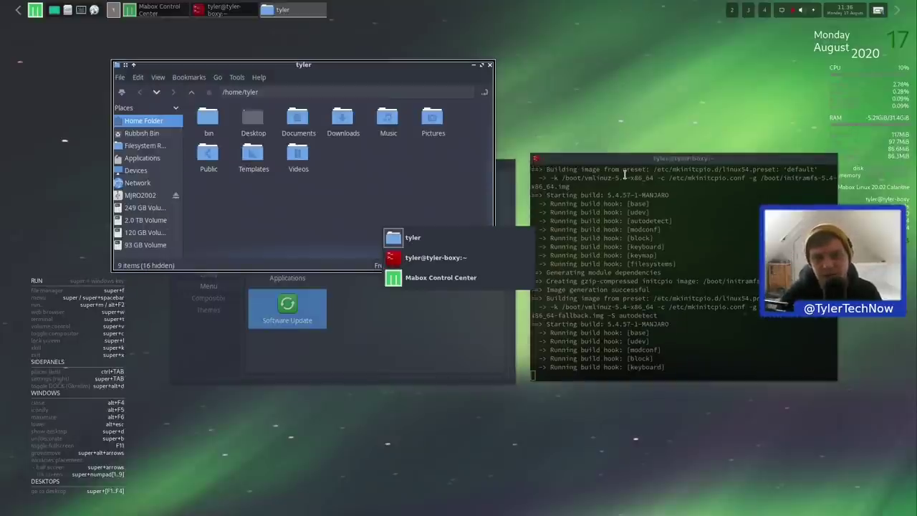
key("alt+Tab")
key("alt+Tab")
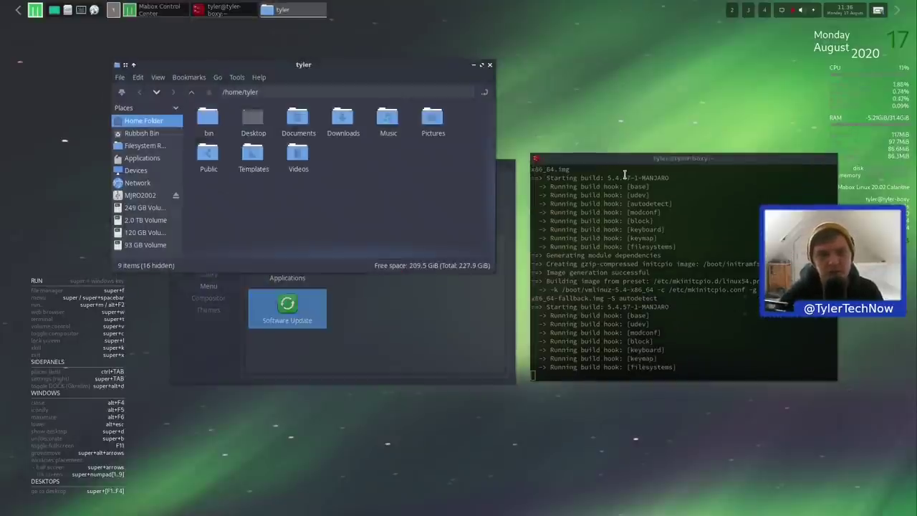
key("alt+Tab")
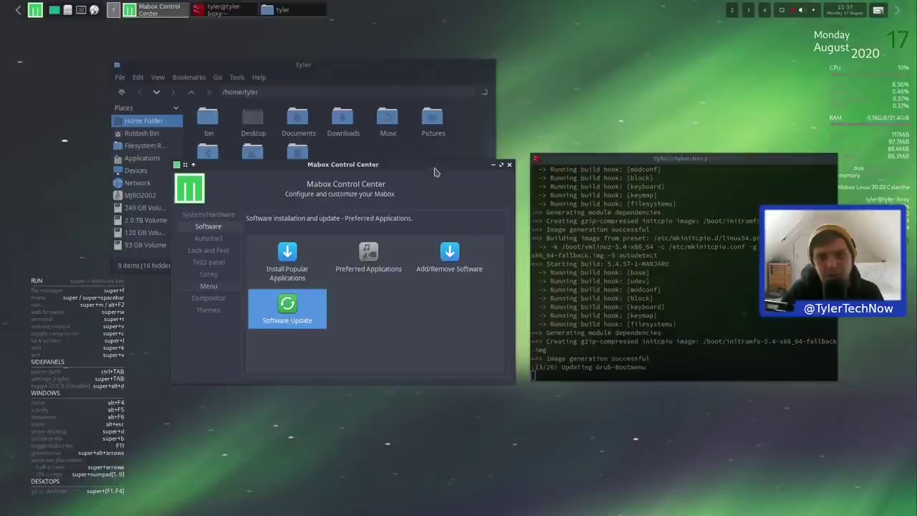
Move Mabox Control Center to the upper left and nudge the upgrading terminal up-left.
left_click_drag(435, 172, 449, 212)
left_click(625, 161)
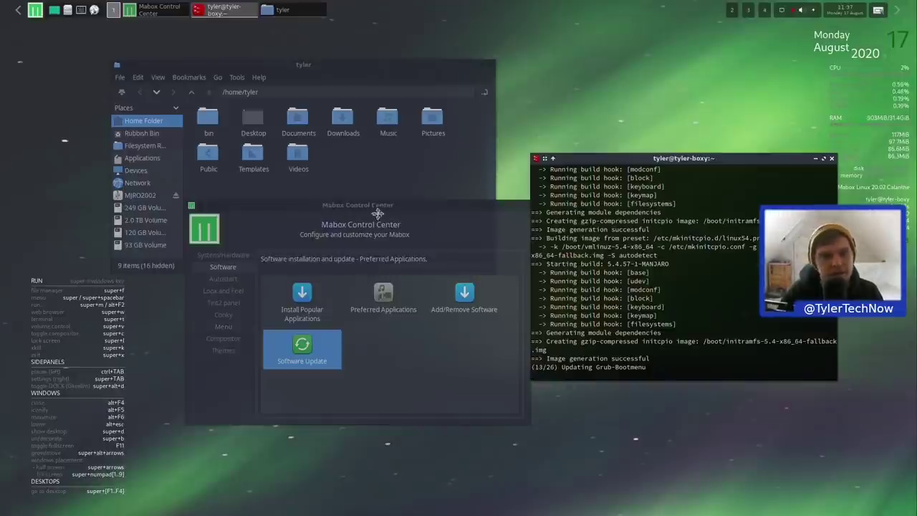
left_click_drag(377, 213, 309, 111)
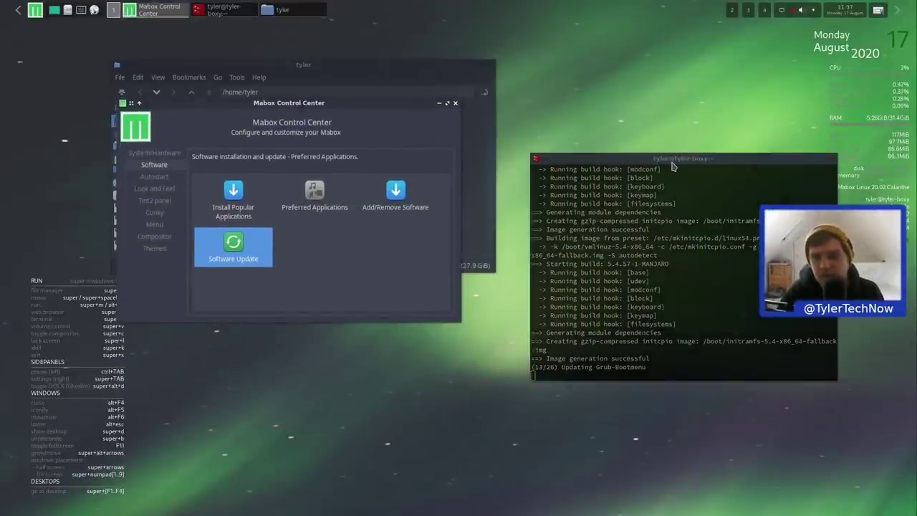
left_click_drag(674, 166, 650, 110)
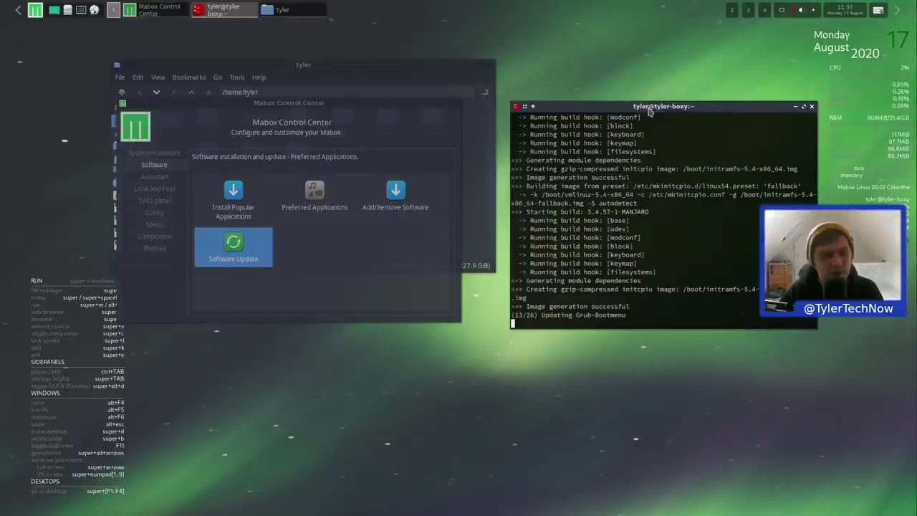